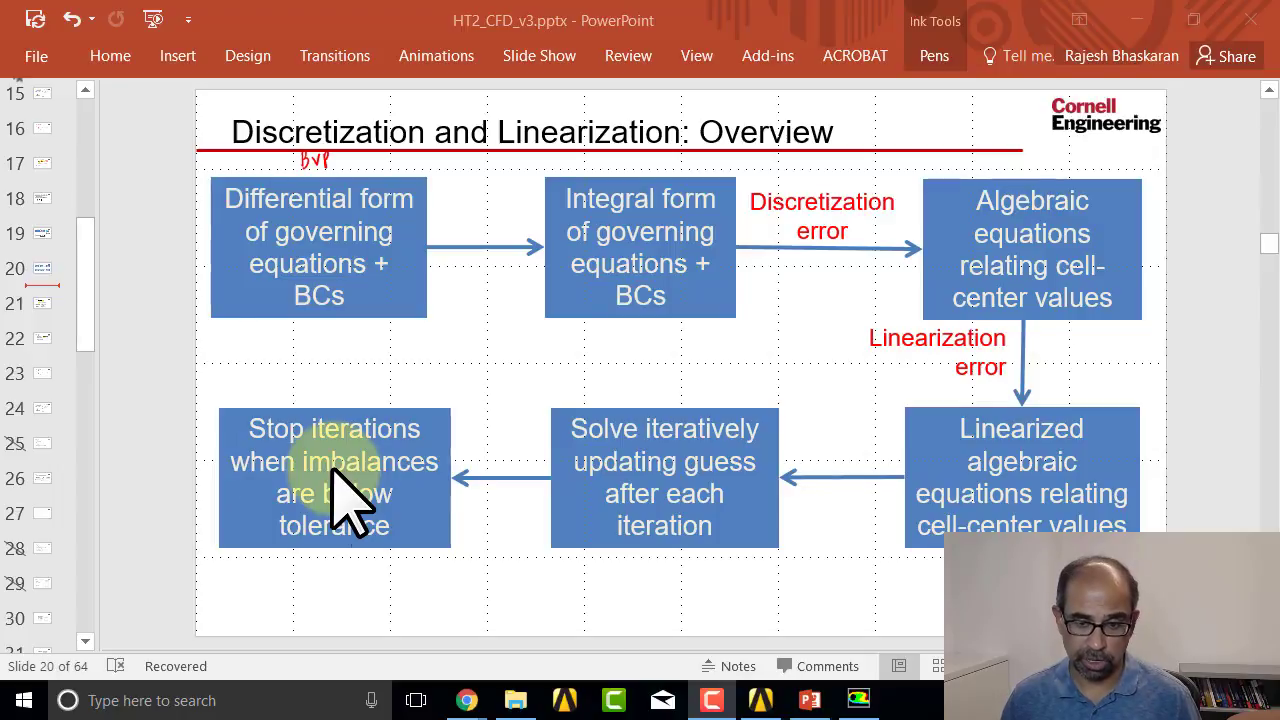
# Step: Plot Fluent's scaled residuals for continuity, velocity, energy, k and epsilon over 400 iterations
pyautogui.click(858, 700)
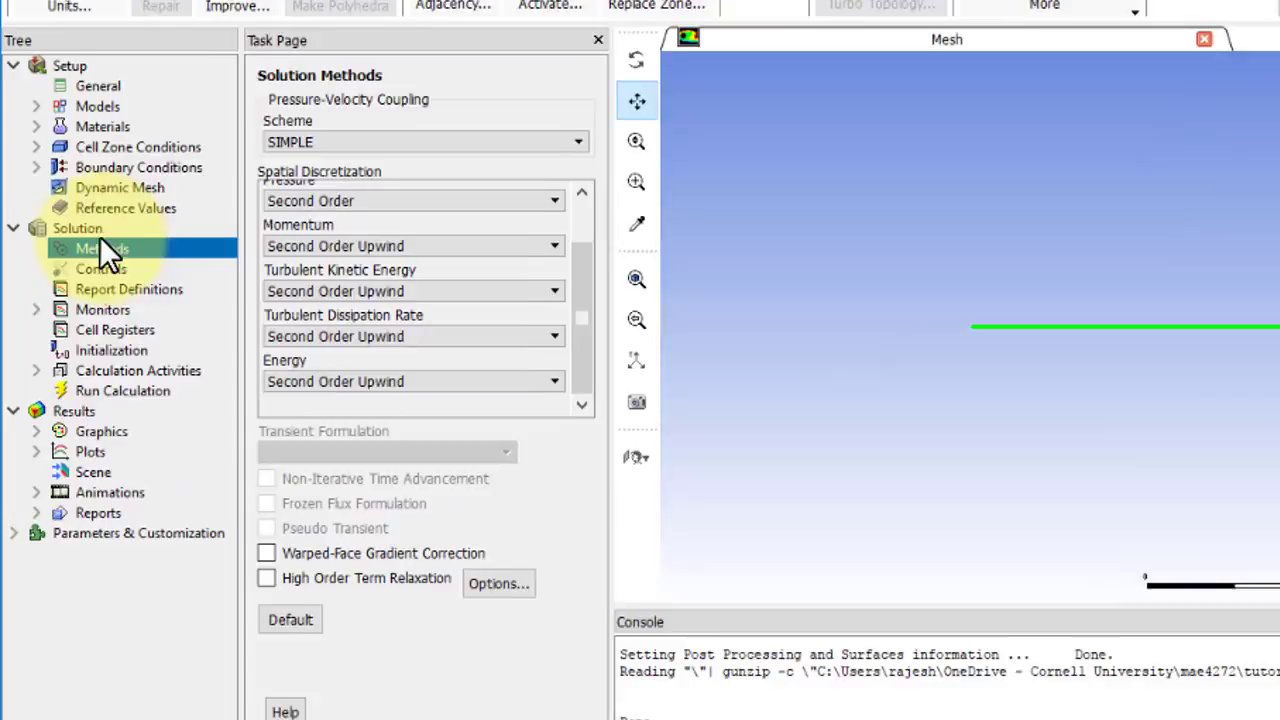
pyautogui.click(101, 306)
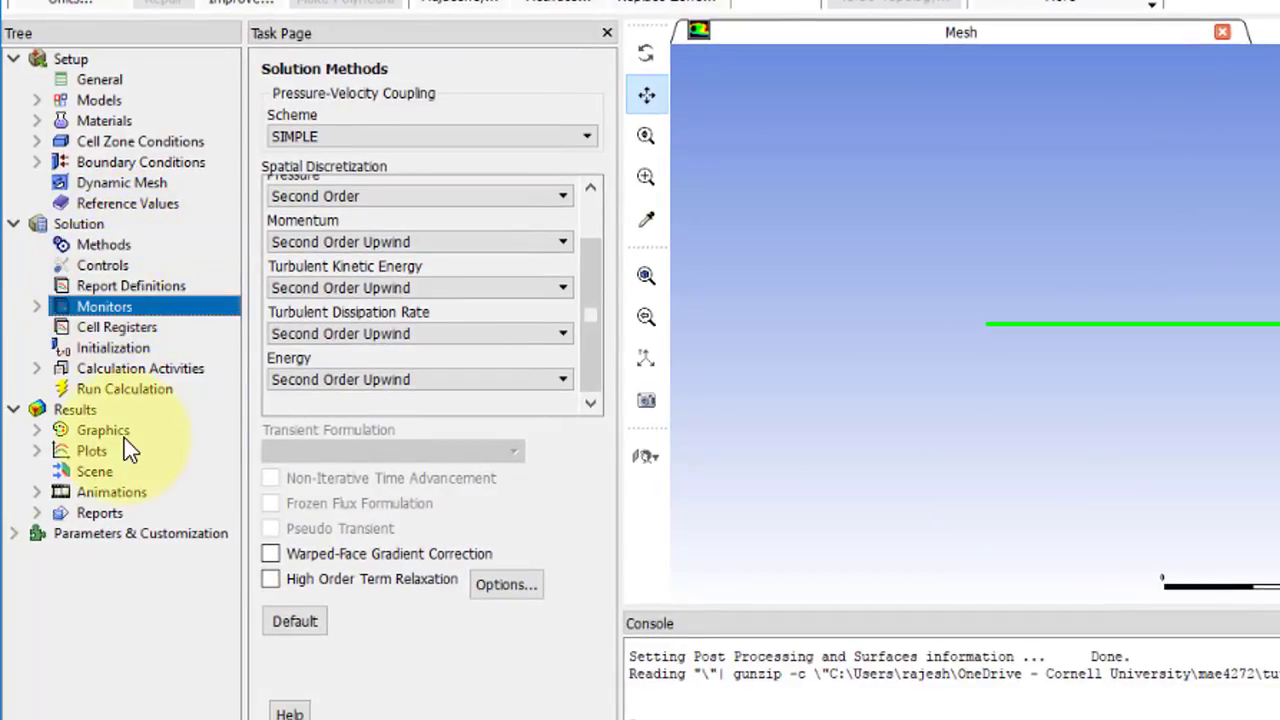
pyautogui.click(131, 331)
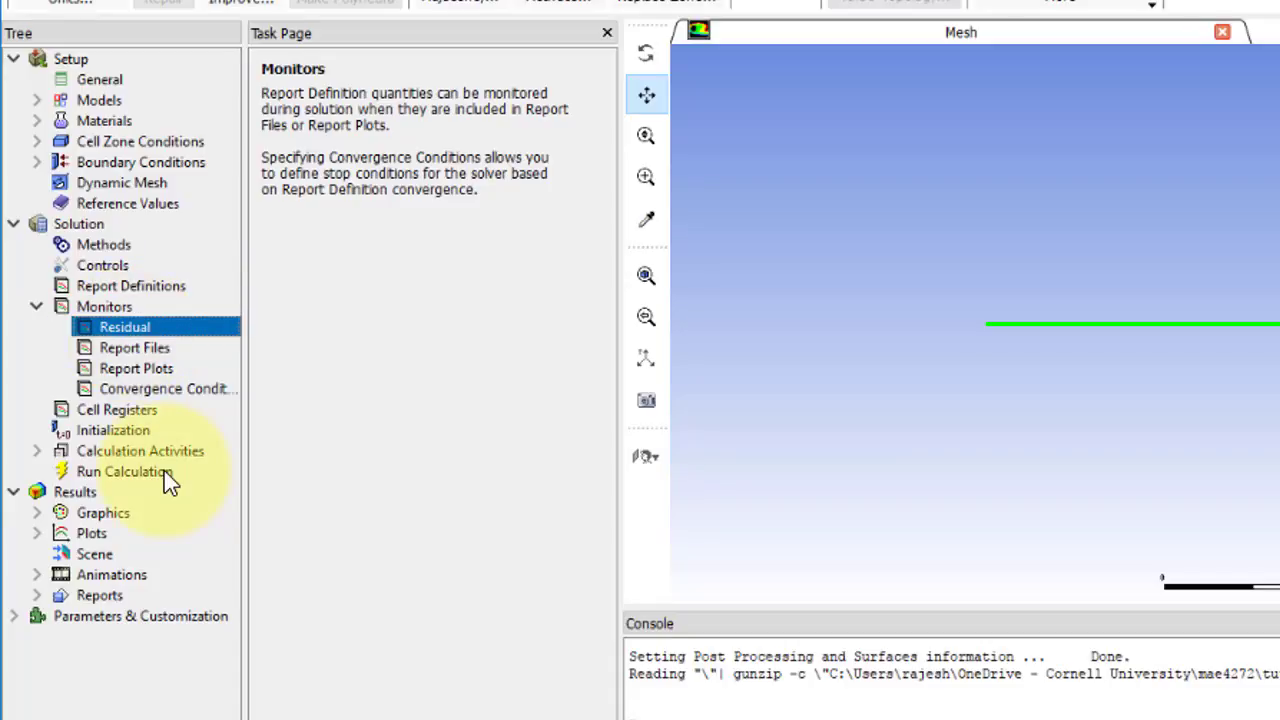
pyautogui.doubleClick(131, 331)
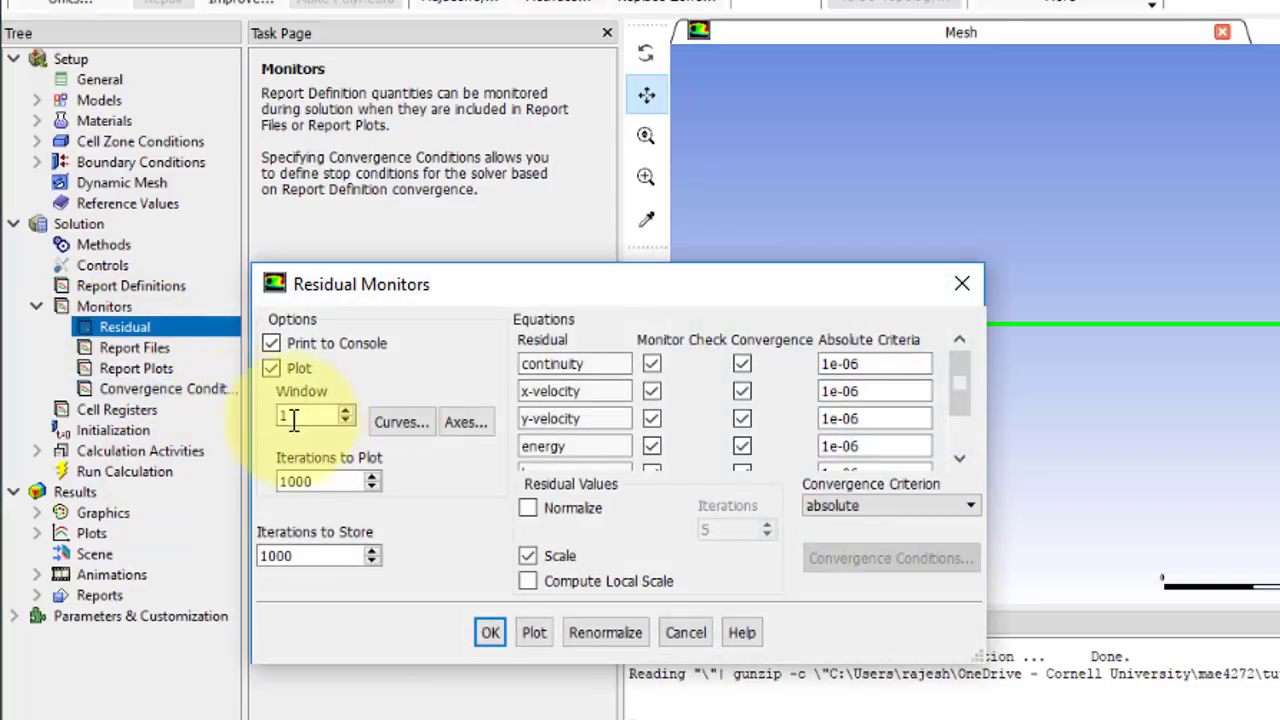
pyautogui.moveTo(565, 273); pyautogui.dragTo(538, 163)
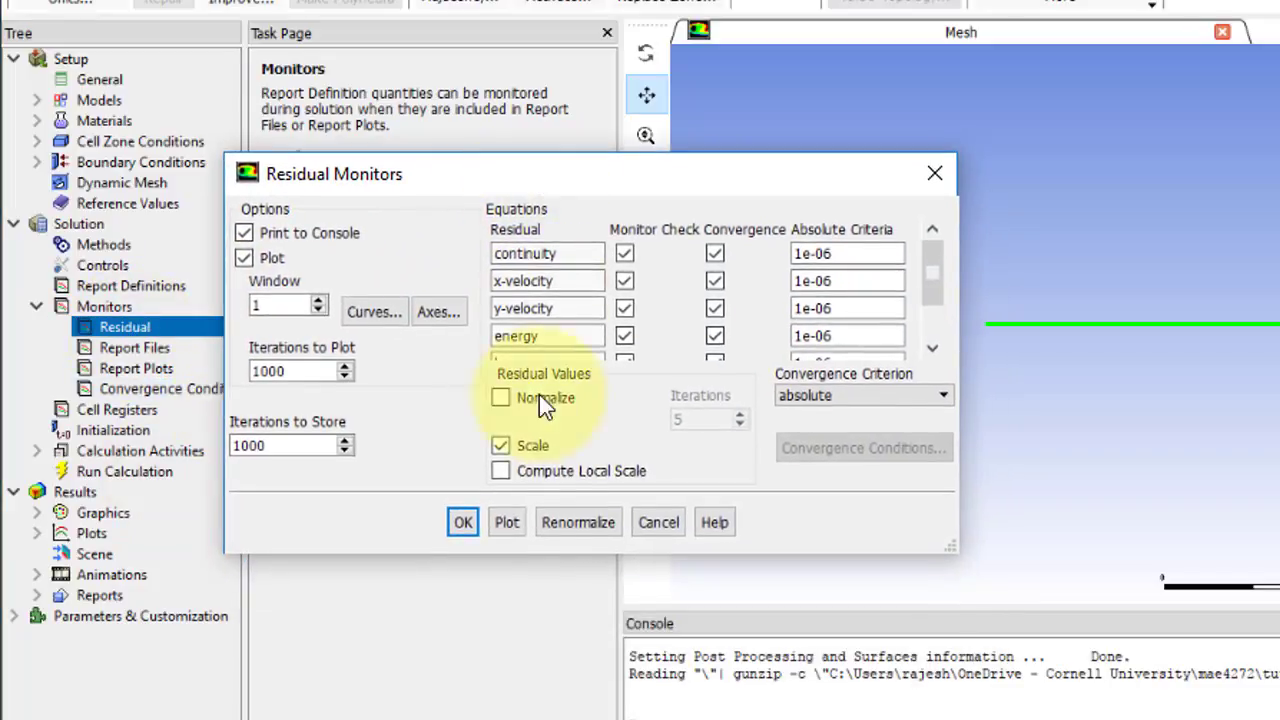
pyautogui.click(507, 522)
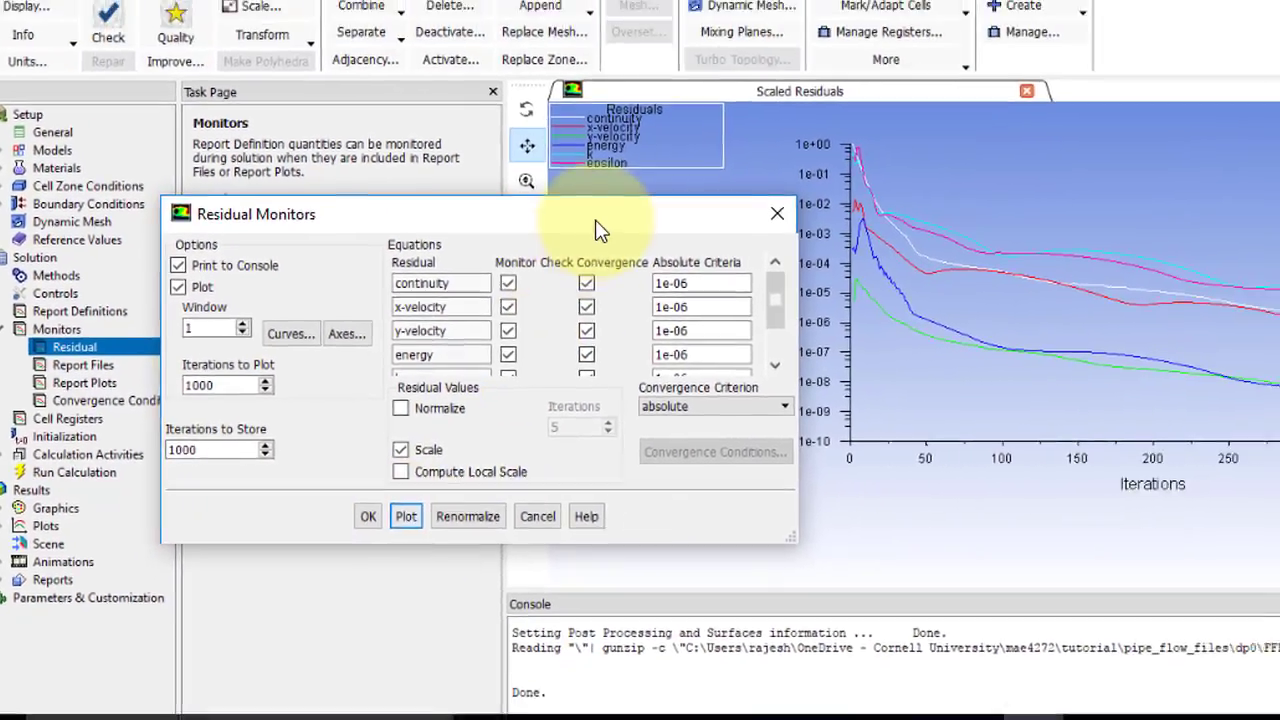
pyautogui.moveTo(597, 230)
pyautogui.mouseDown()
pyautogui.moveTo(323, 232)
pyautogui.moveTo(311, 346)
pyautogui.mouseUp()
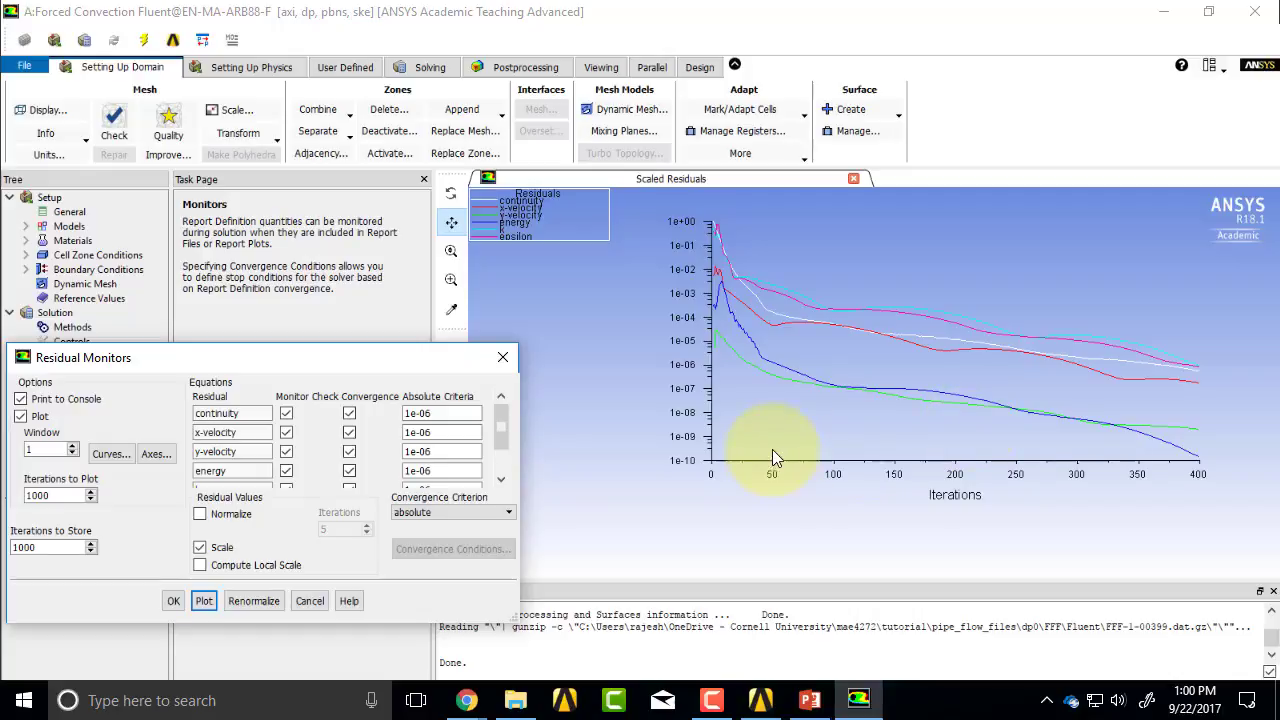
pyautogui.click(310, 600)
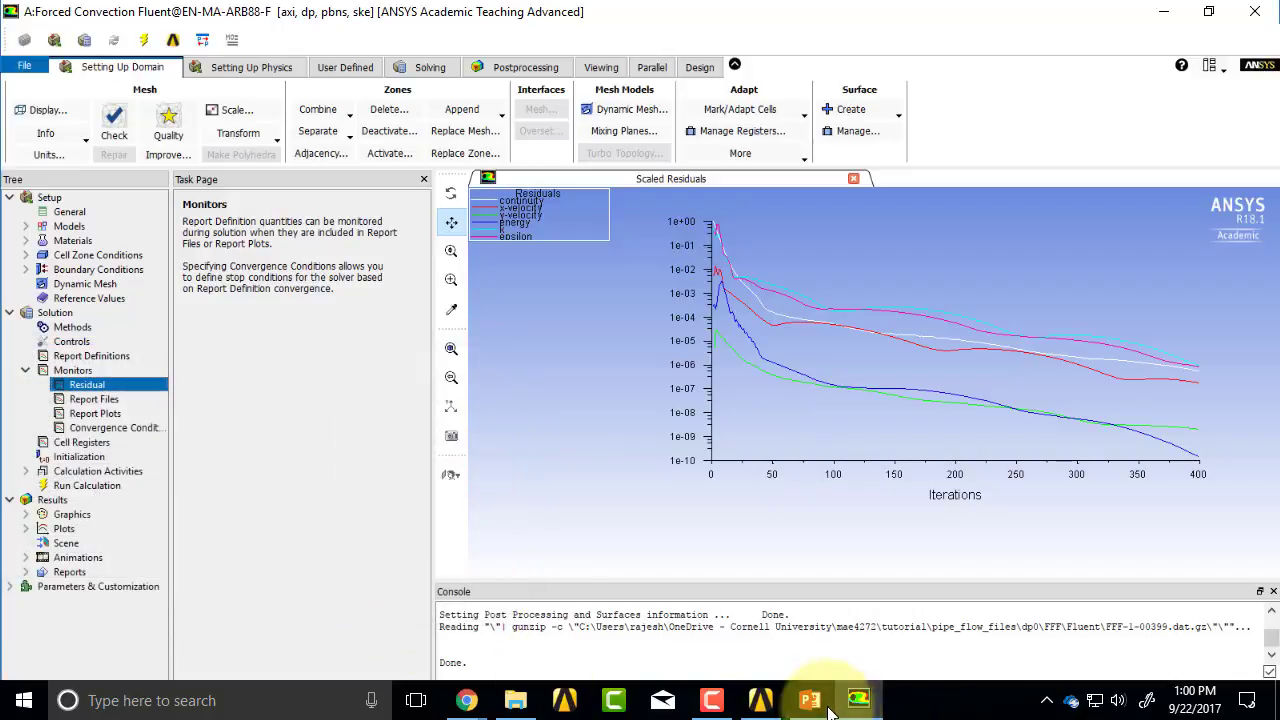
pyautogui.click(810, 700)
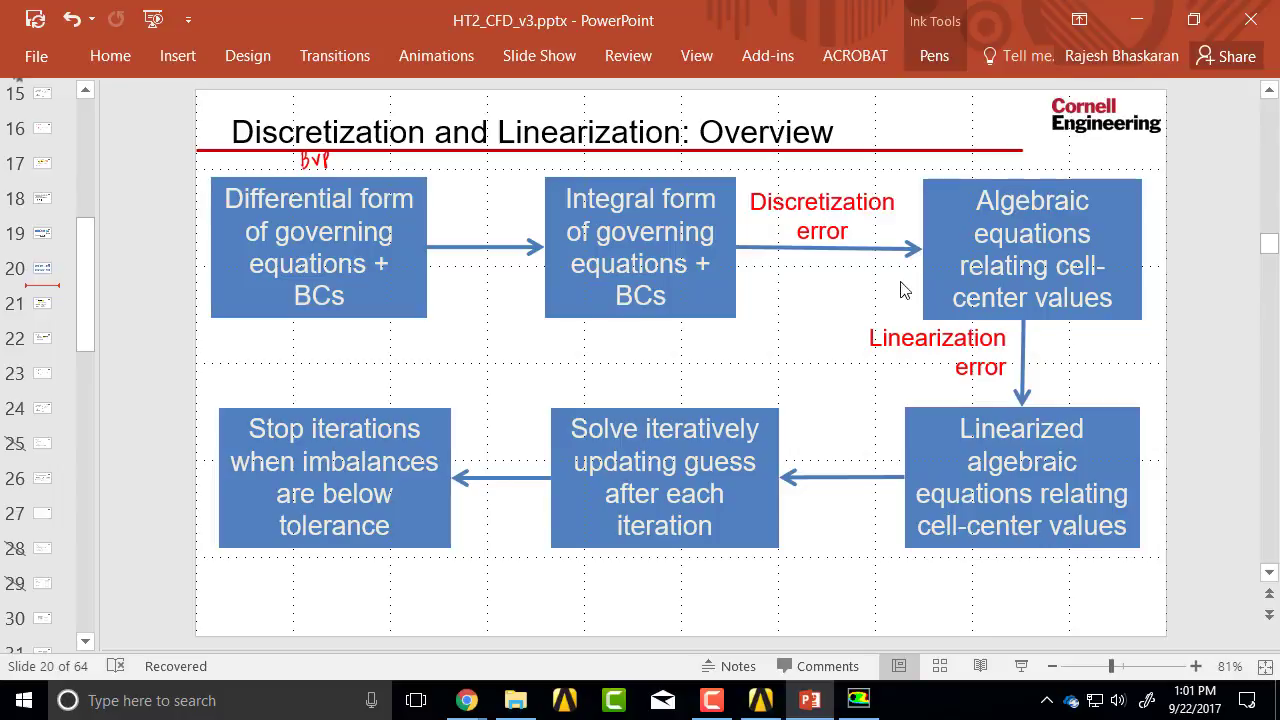
# Step: Review the second-order discretization schemes in Fluent's Solution Methods, then return to the slides
pyautogui.click(859, 702)
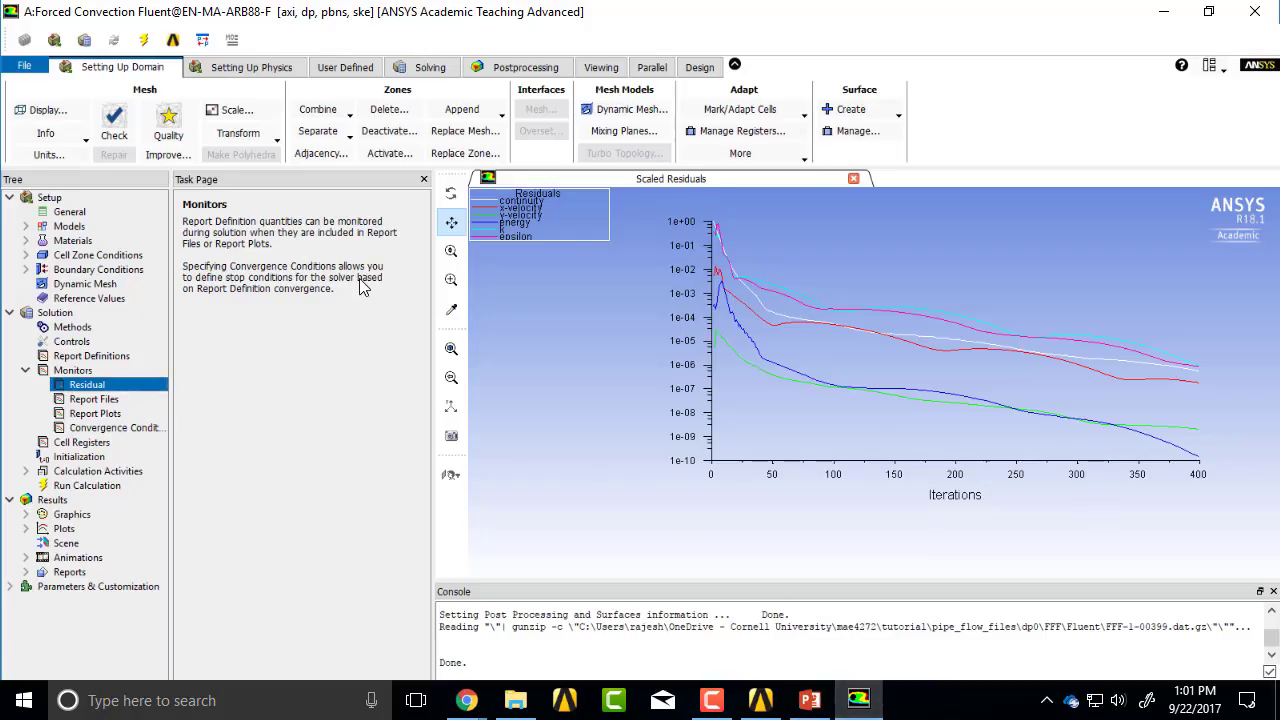
pyautogui.press('Up')
pyautogui.press('Up')
pyautogui.press('Up')
pyautogui.press('Up')
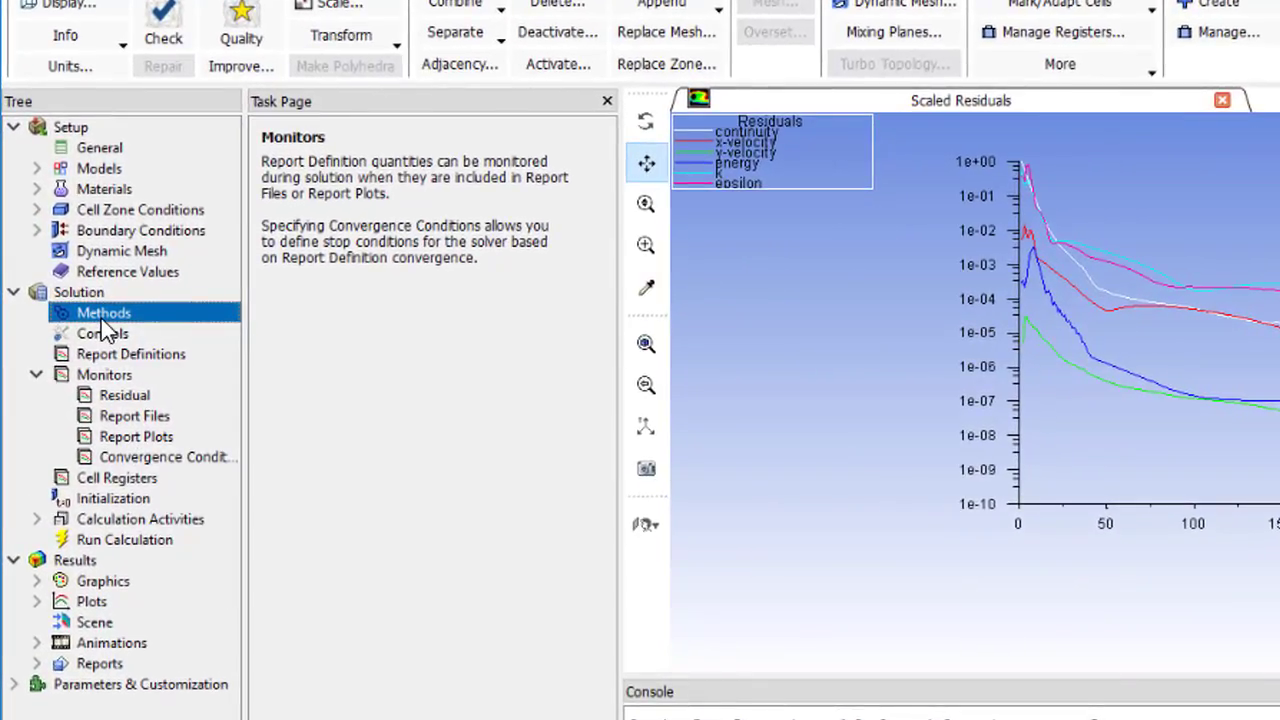
pyautogui.scroll(1, 600, 335)
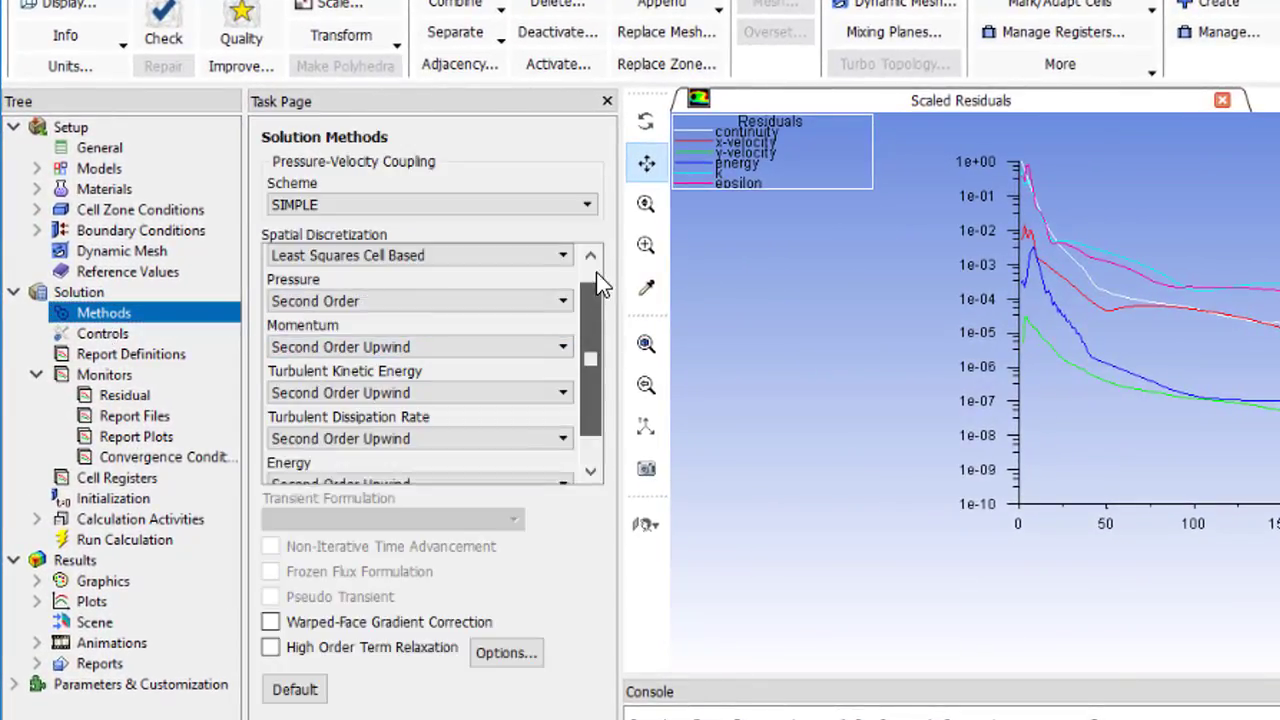
pyautogui.scroll(1, 600, 335)
pyautogui.scroll(-2, 420, 440)
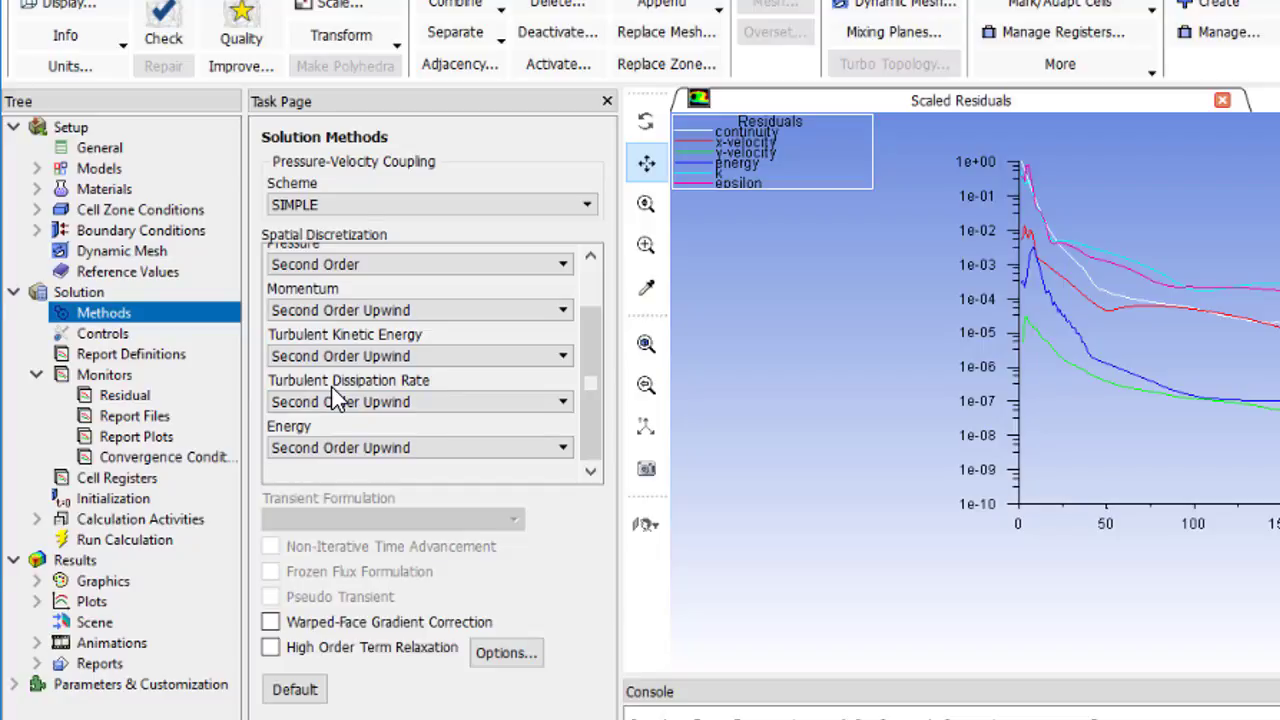
pyautogui.hotkey('alt', 'Tab')
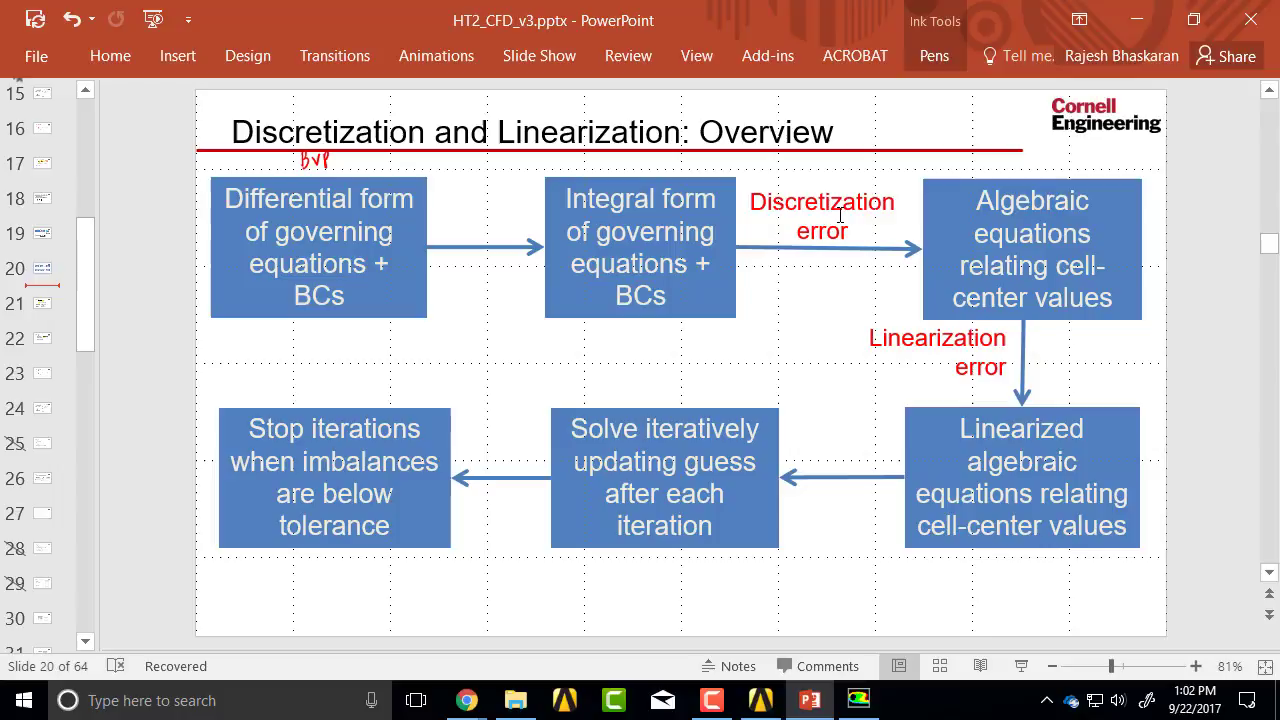
# Step: Quit the Fluent session and confirm closing it
pyautogui.hotkey('alt', 'Tab')
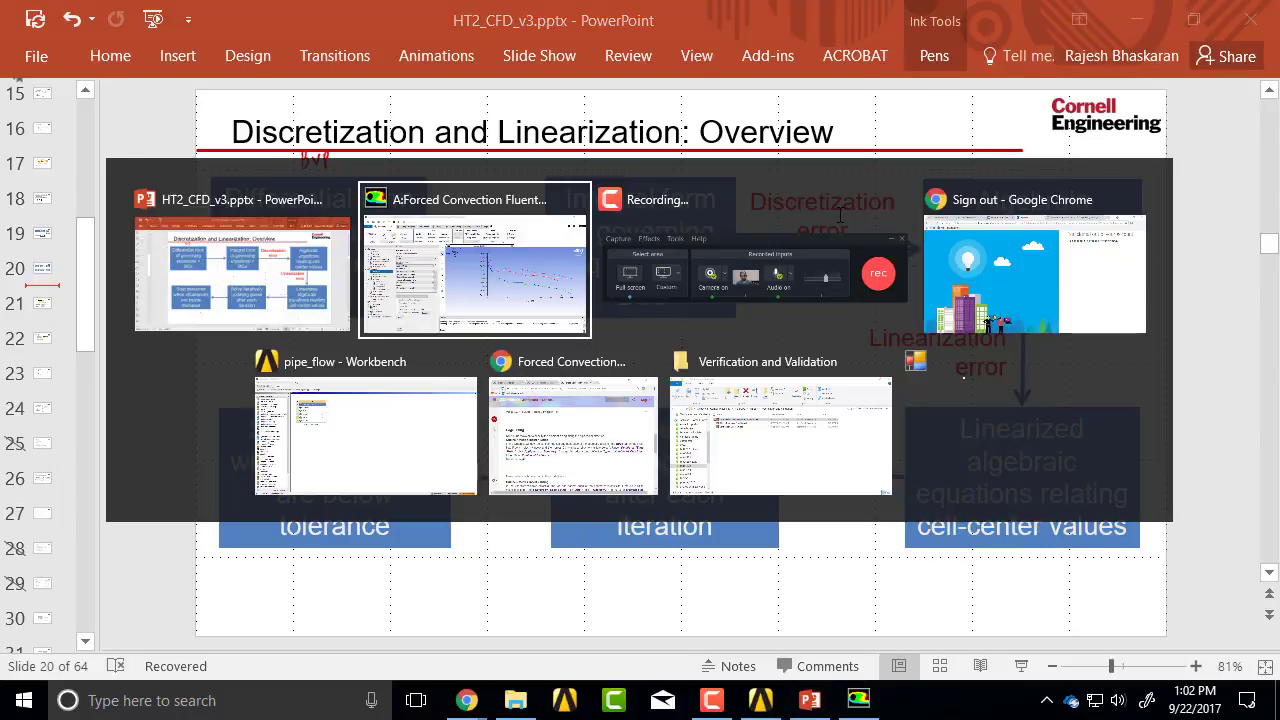
pyautogui.press('Tab')
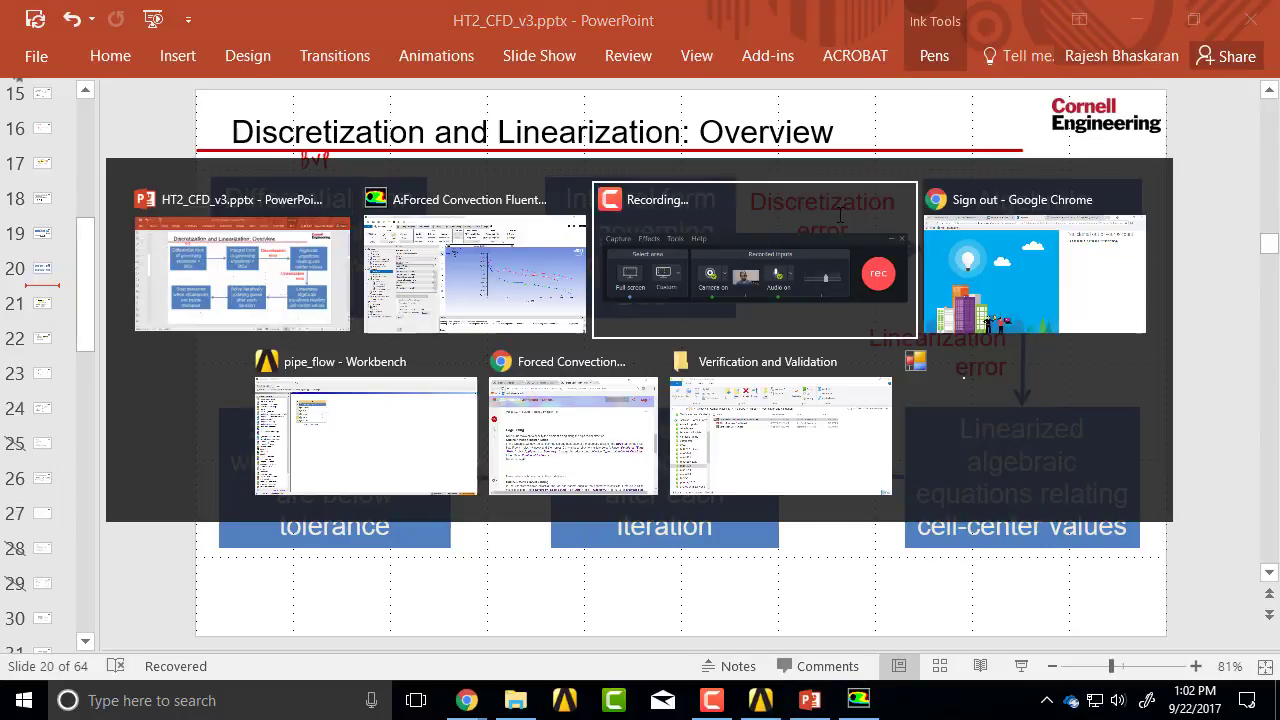
pyautogui.press('Tab')
pyautogui.press('Tab')
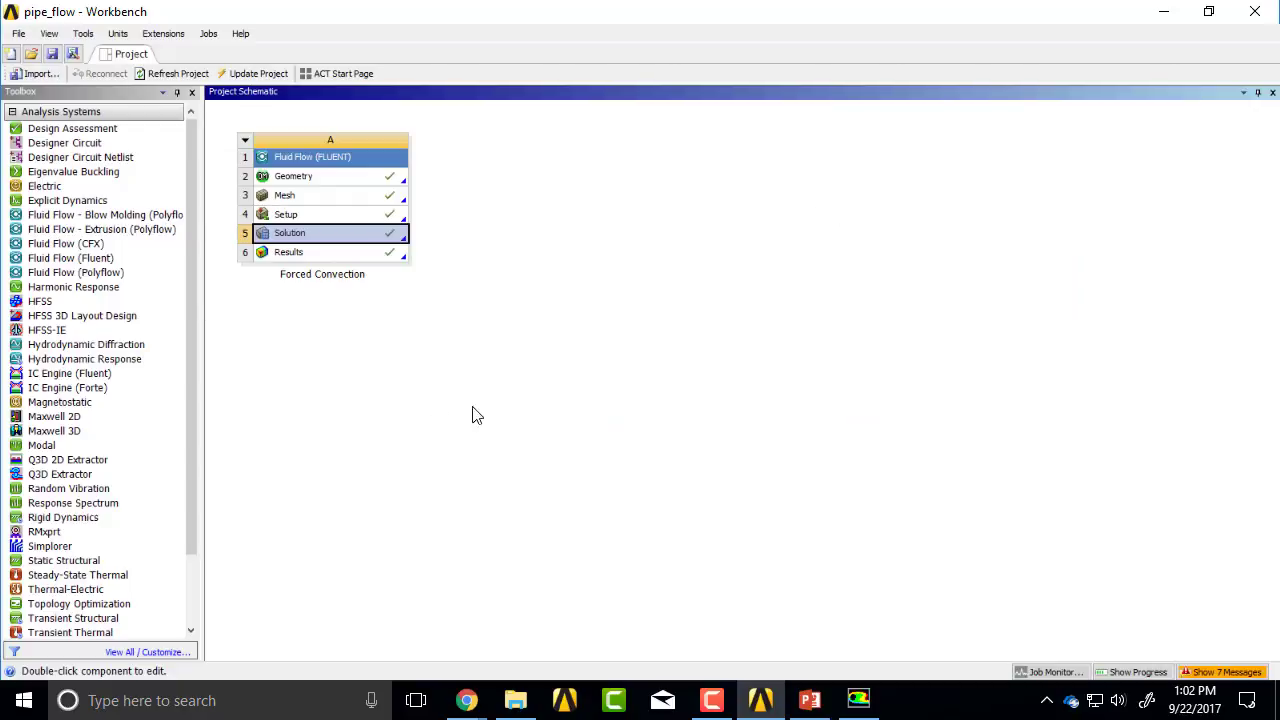
pyautogui.click(858, 702)
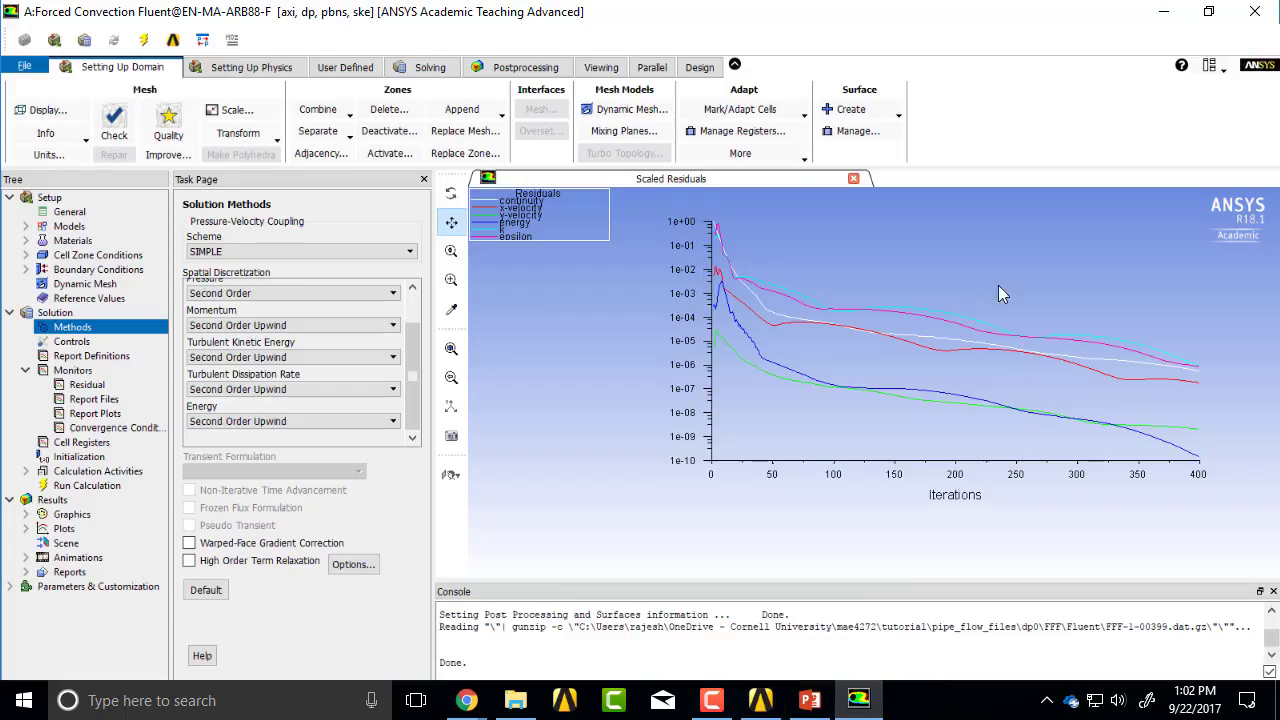
pyautogui.click(1254, 11)
pyautogui.click(676, 372)
pyautogui.moveTo(760, 700)
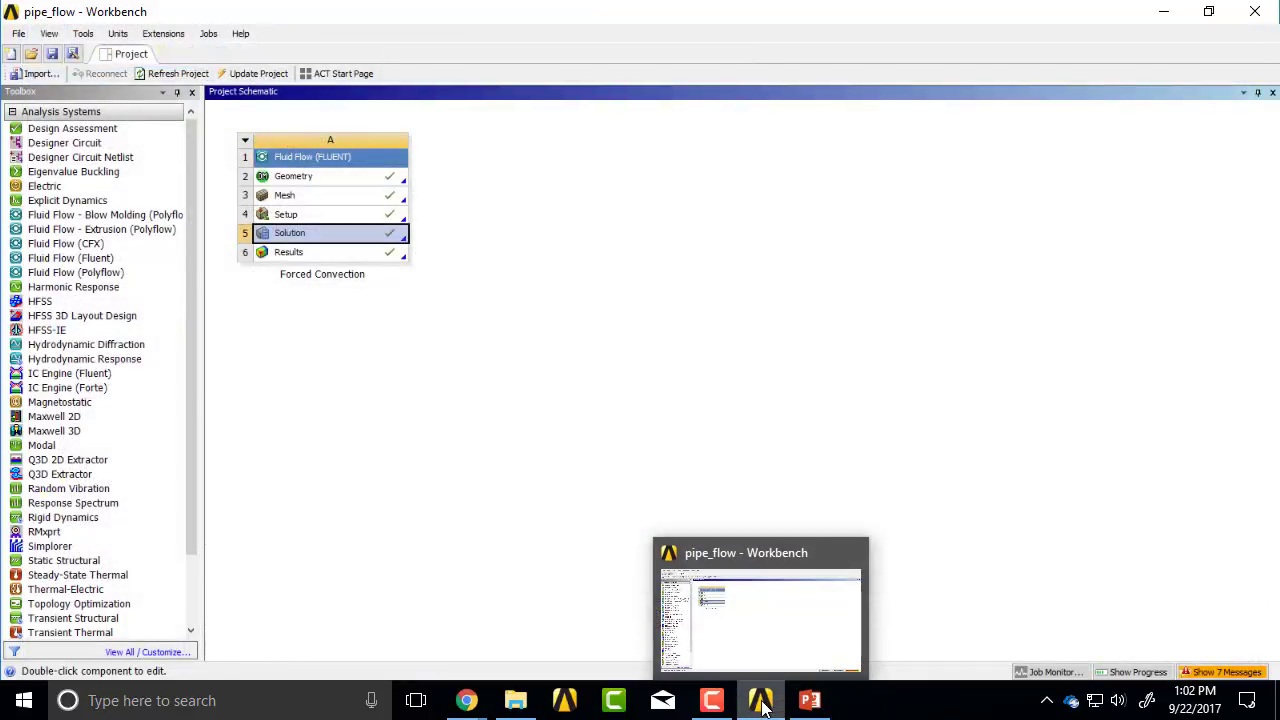
# Step: Bring the pipe_flow project forward and select Forced Convection's Results cell
pyautogui.click(760, 706)
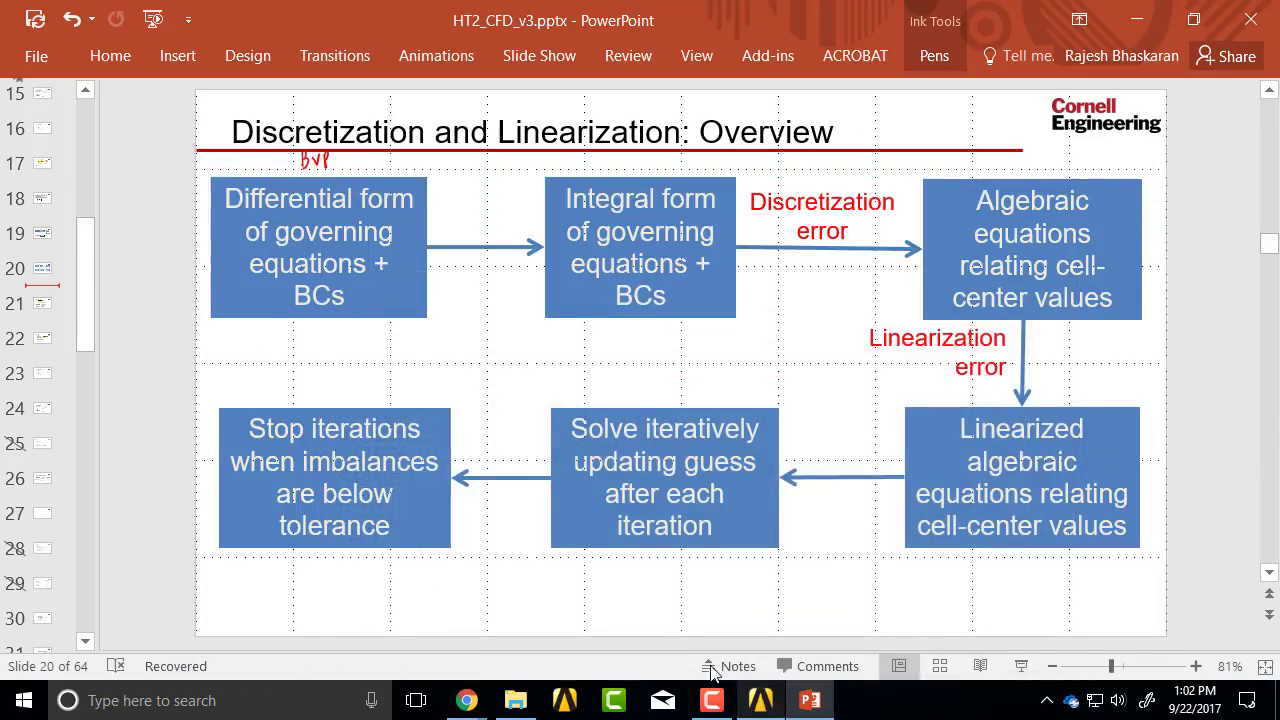
pyautogui.click(760, 704)
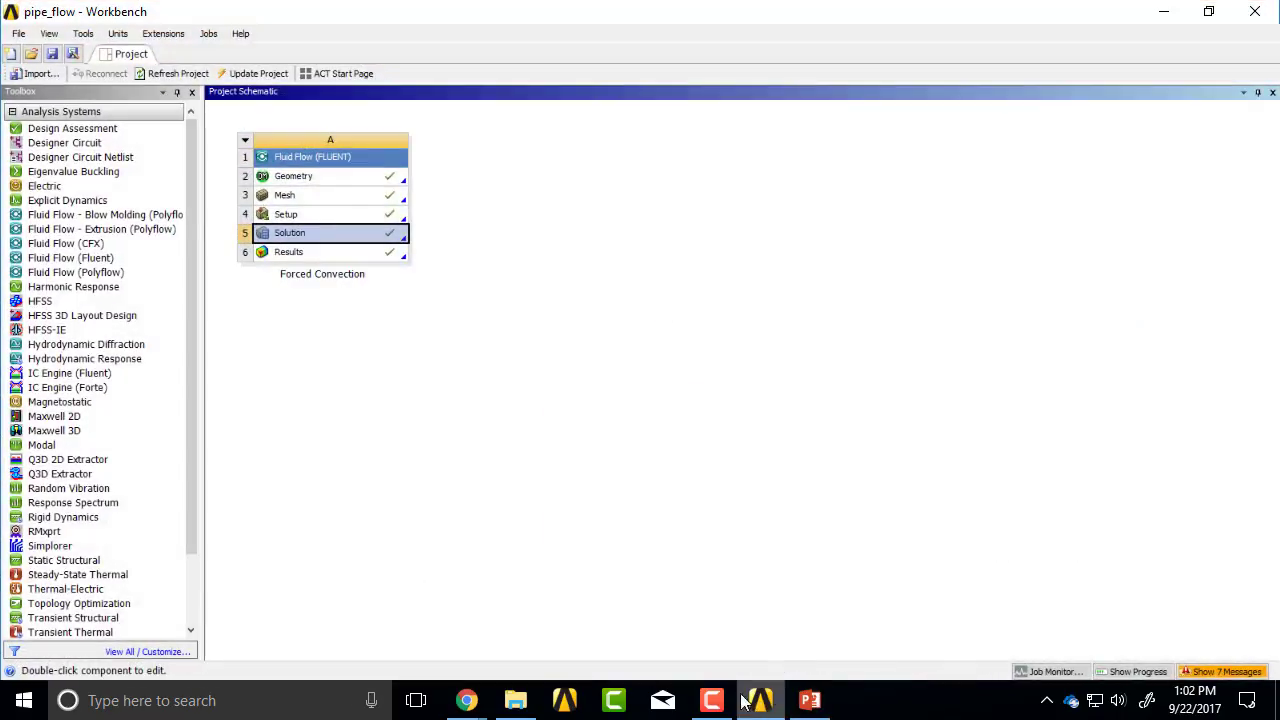
pyautogui.click(312, 254)
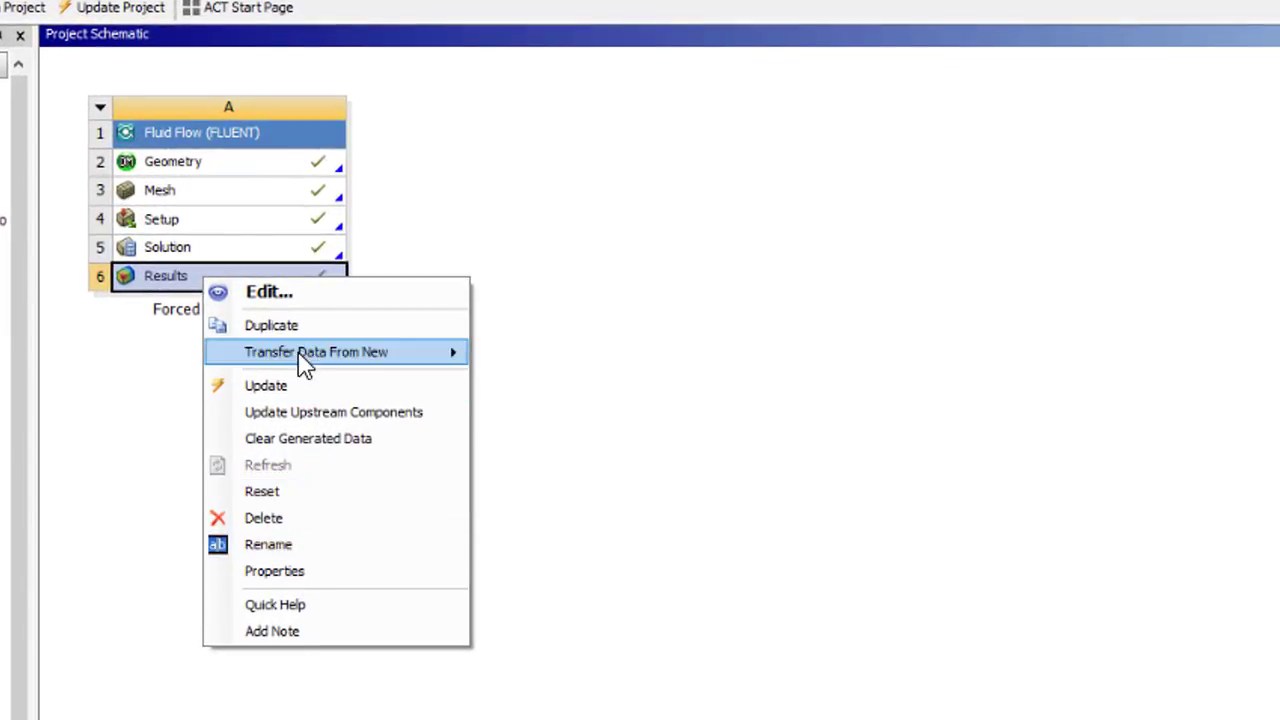
# Step: Duplicate the Forced Convection system as a new system named 'Mesh2'
pyautogui.click(272, 325)
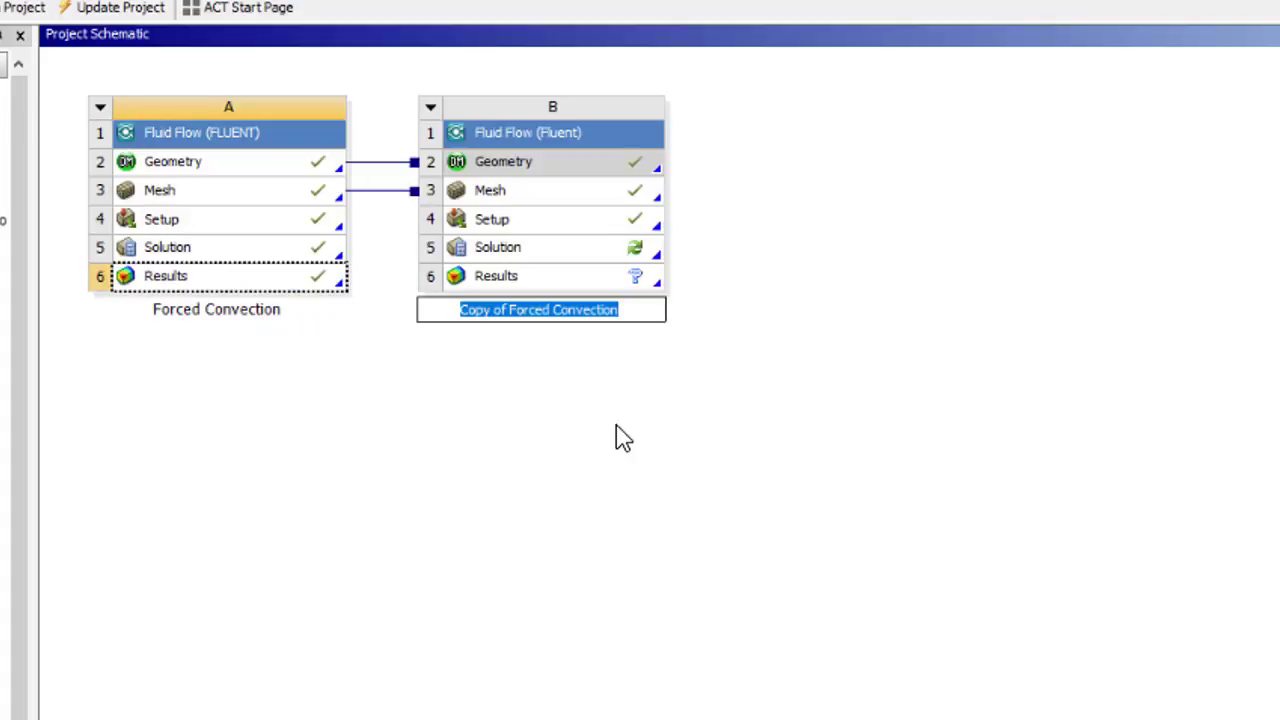
pyautogui.write('mesh2')
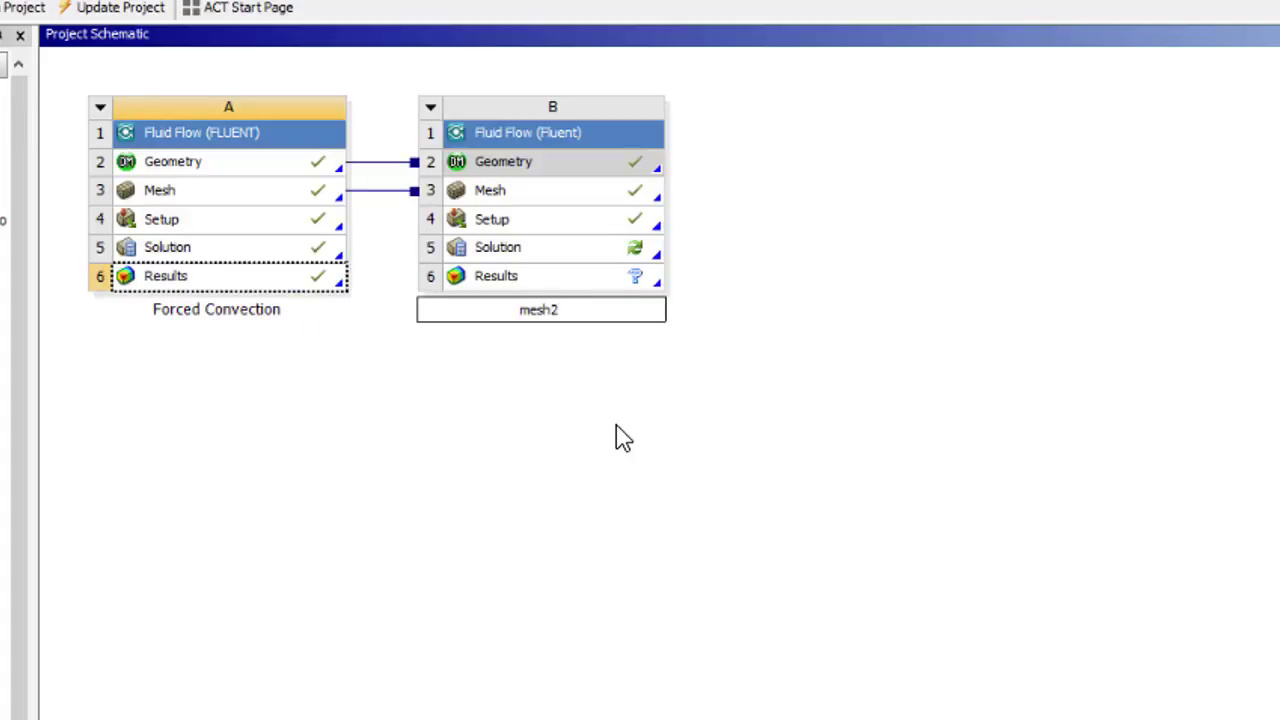
pyautogui.press('Left')
pyautogui.press('Left')
pyautogui.press('Left')
pyautogui.press('BackSpace')
pyautogui.write('M')
pyautogui.click(675, 497)
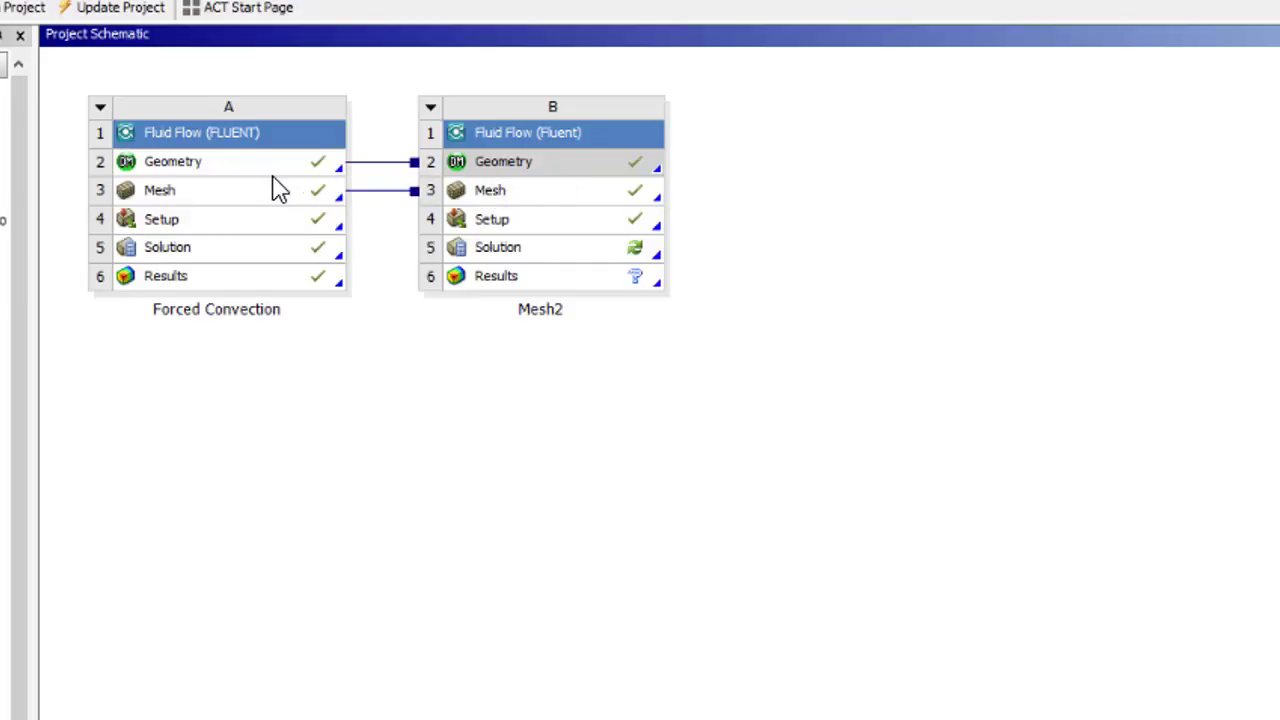
# Step: Delete the shared mesh link so Mesh2 shares only the geometry
pyautogui.click(391, 193)
pyautogui.press('Delete')
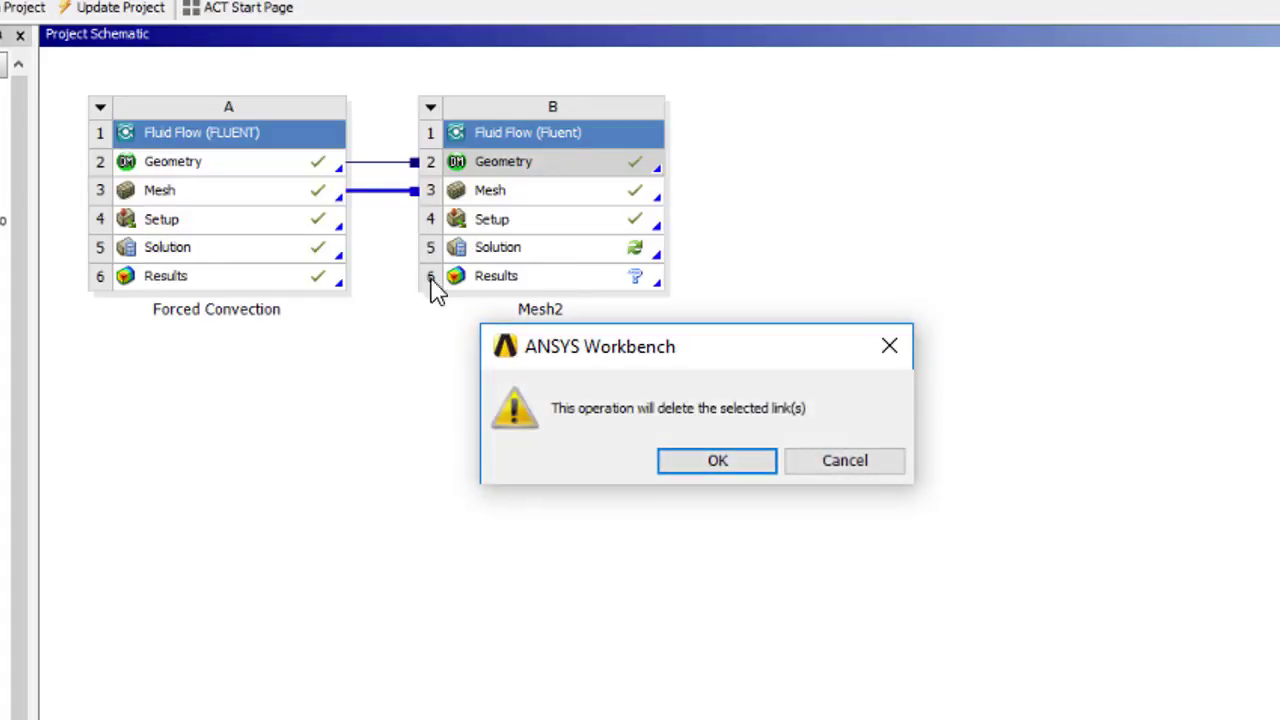
pyautogui.click(699, 463)
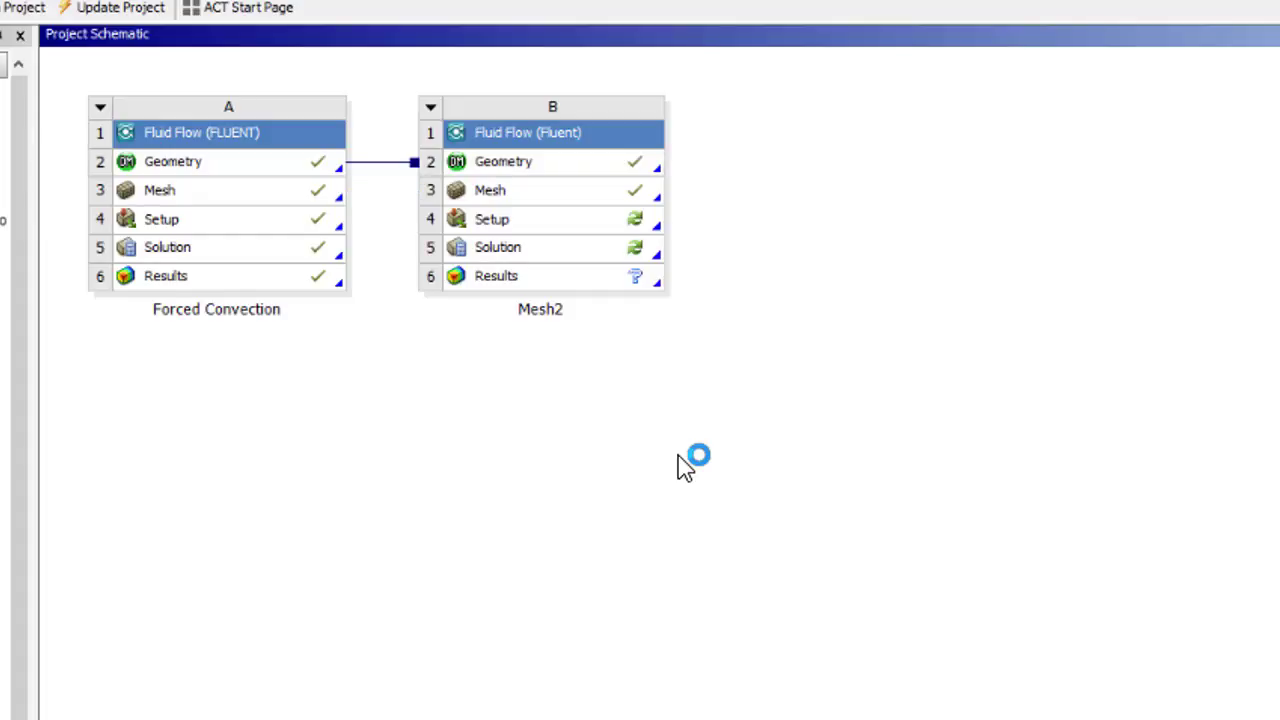
# Step: Open the Mesh2 mesh and inspect the existing mesh and first edge sizing at the pipe's left end
pyautogui.doubleClick(510, 195)
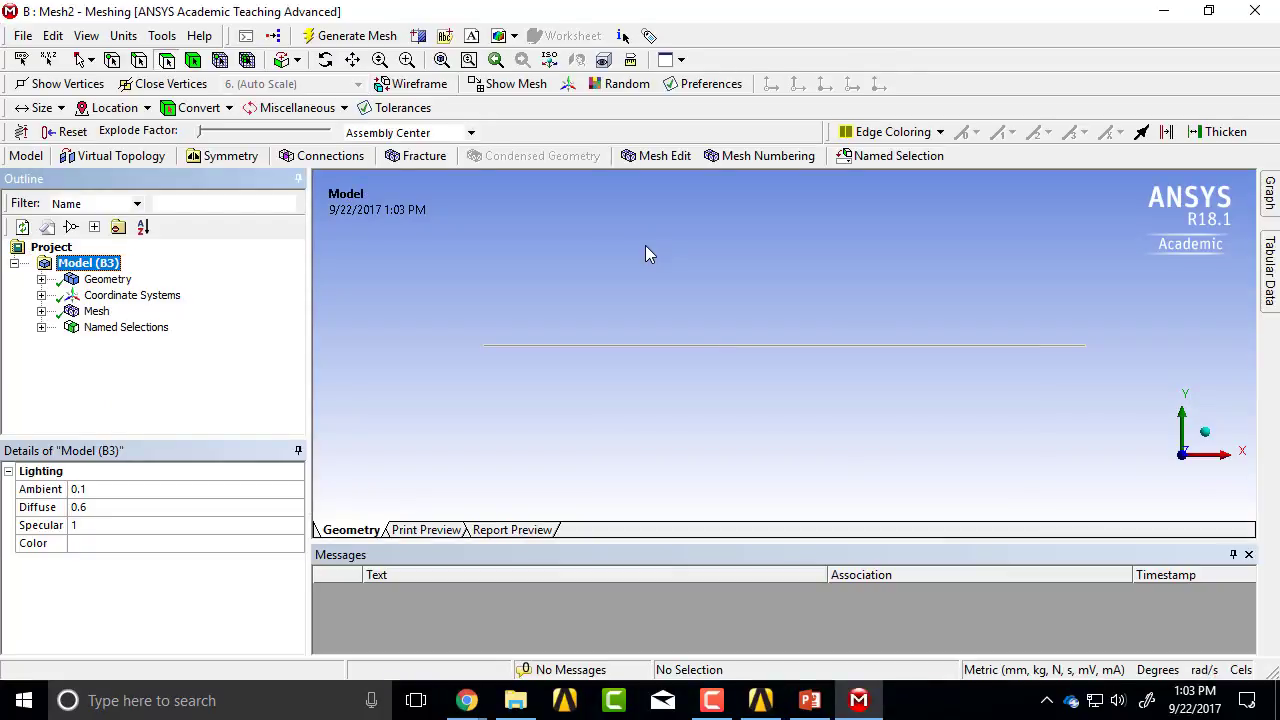
pyautogui.click(41, 311)
pyautogui.moveTo(461, 320); pyautogui.dragTo(518, 367)
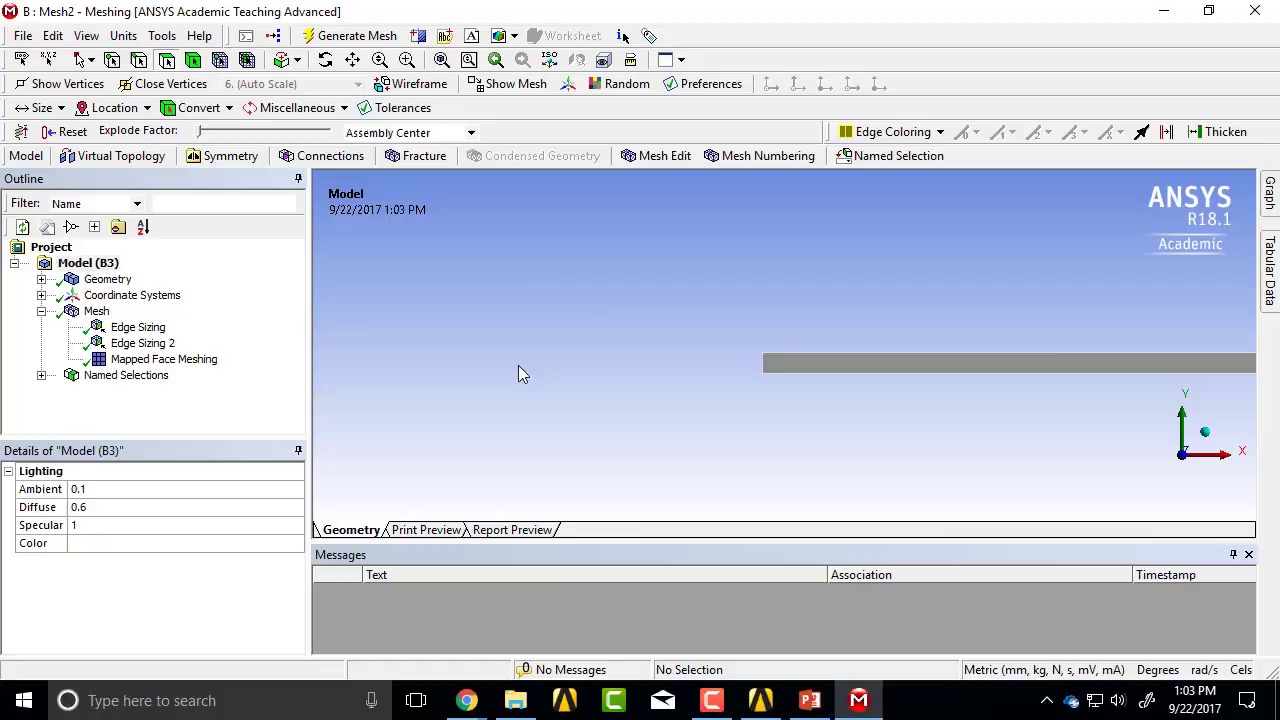
pyautogui.moveTo(730, 317); pyautogui.dragTo(805, 390)
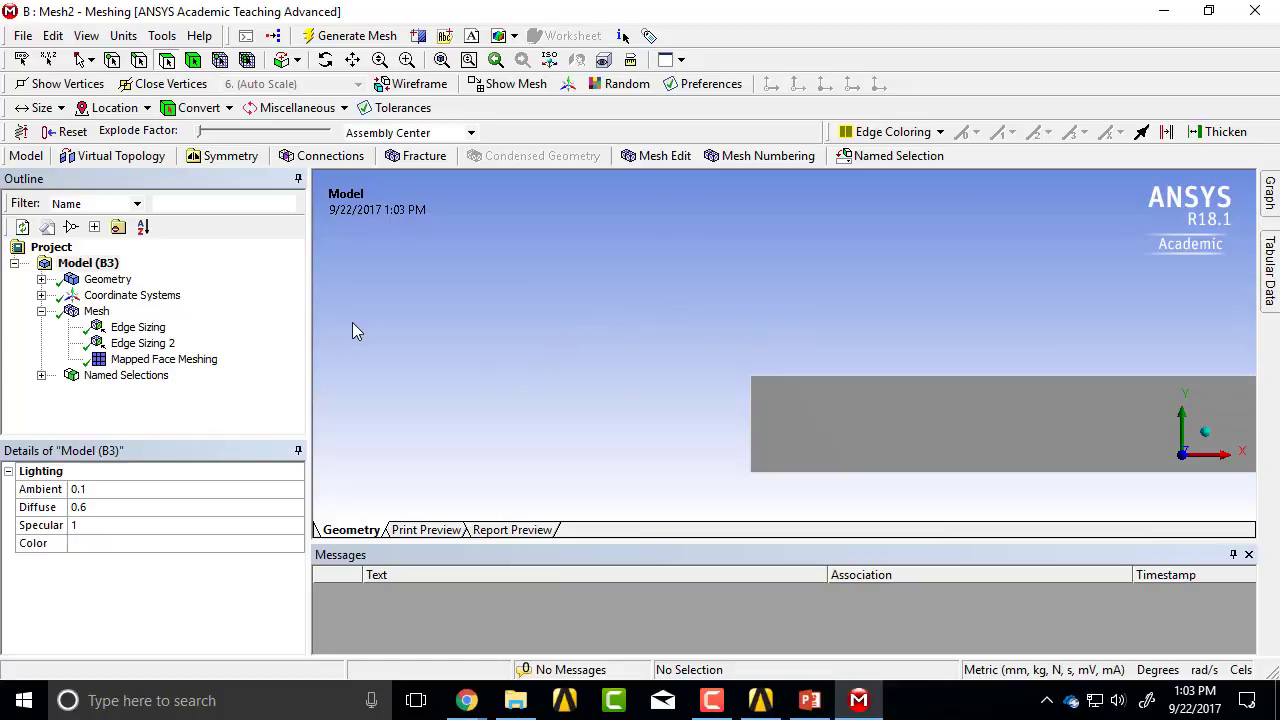
pyautogui.click(114, 316)
pyautogui.moveTo(737, 349); pyautogui.dragTo(828, 508)
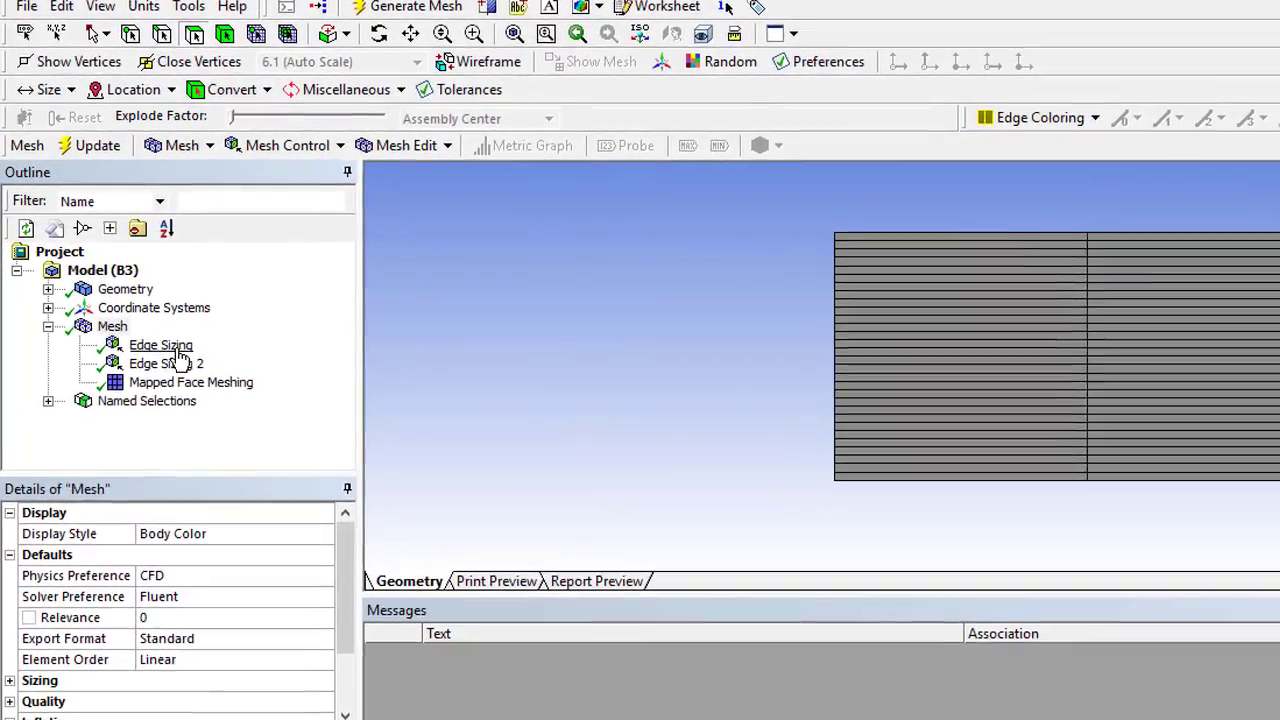
pyautogui.click(181, 356)
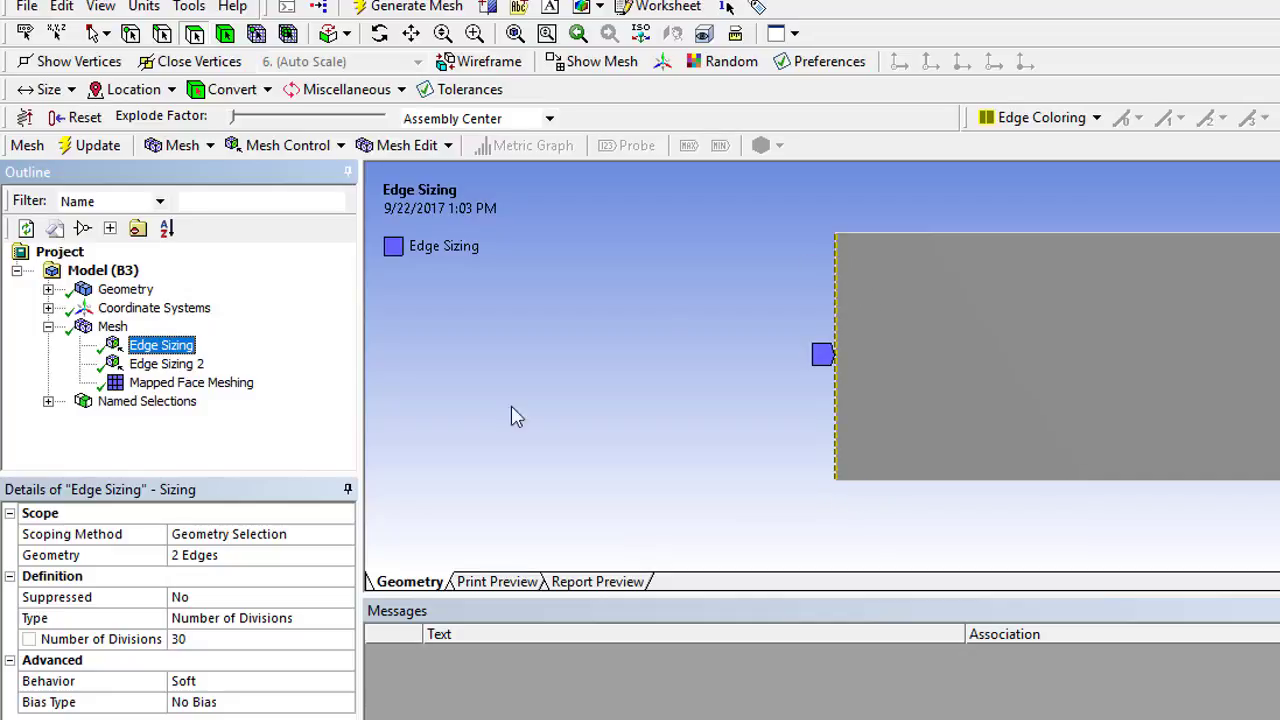
pyautogui.click(114, 327)
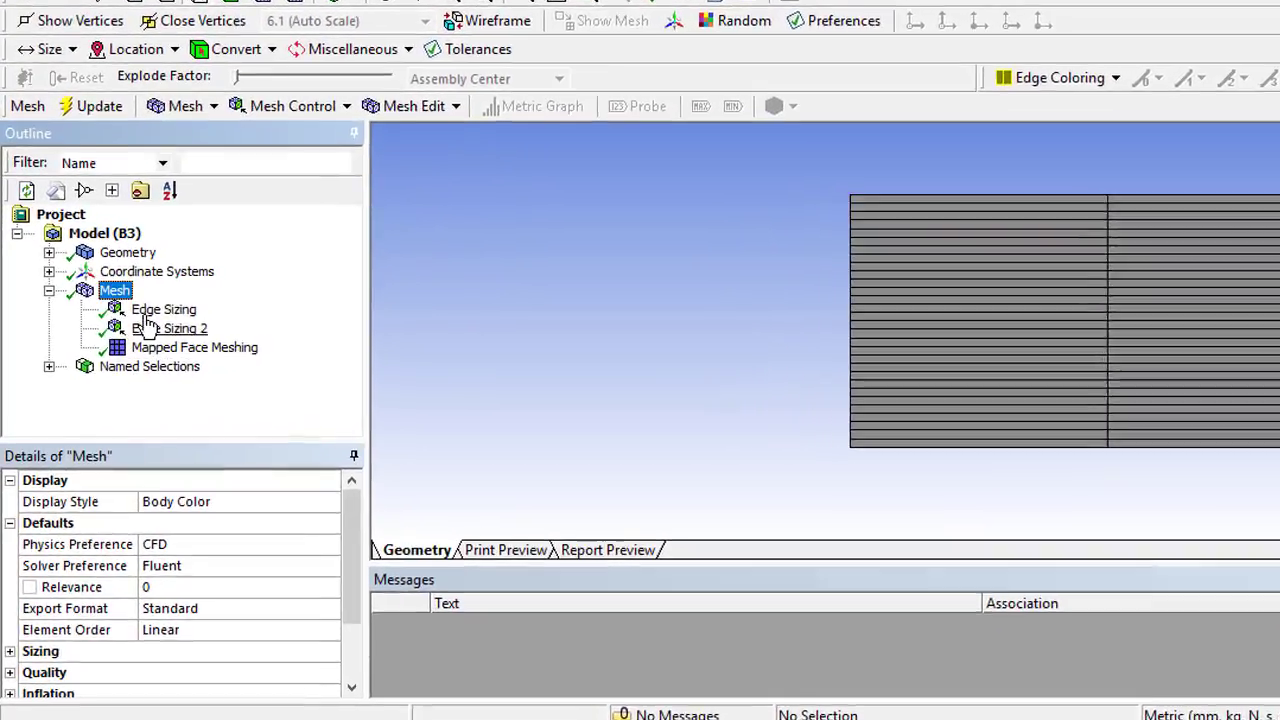
# Step: Set Edge Sizing's number of divisions to 15
pyautogui.click(127, 331)
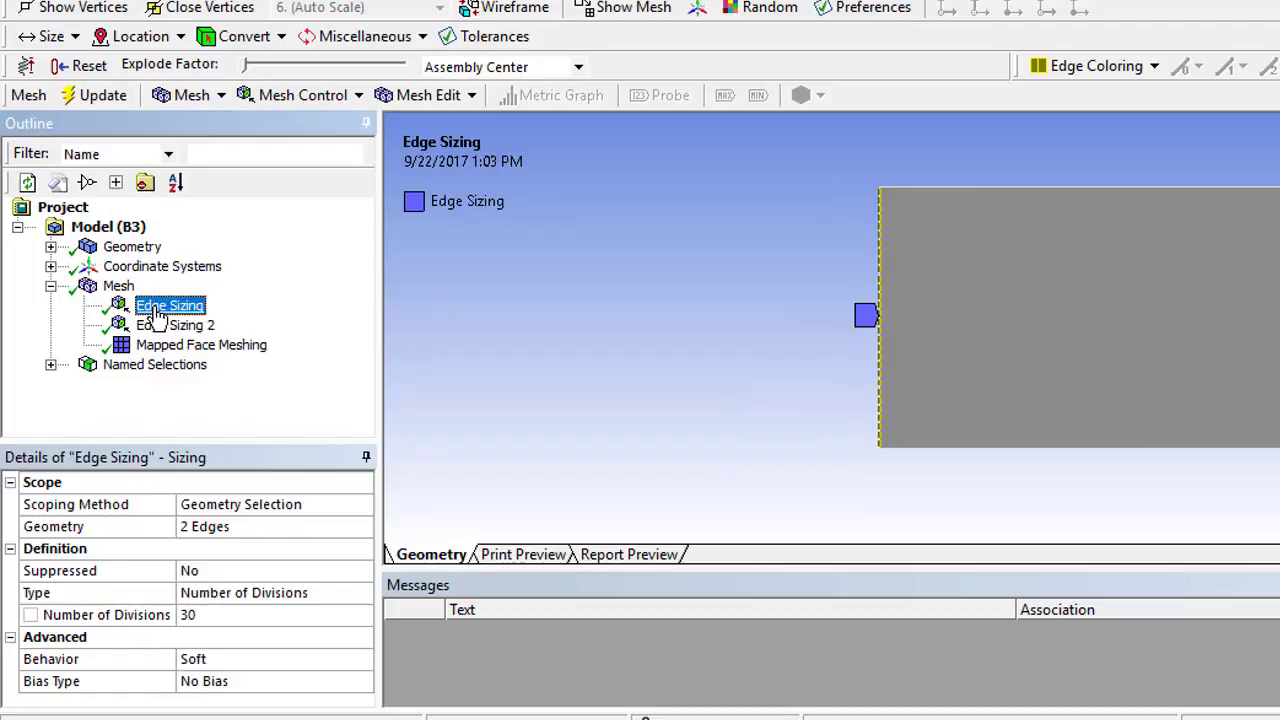
pyautogui.click(188, 614)
pyautogui.write('1')
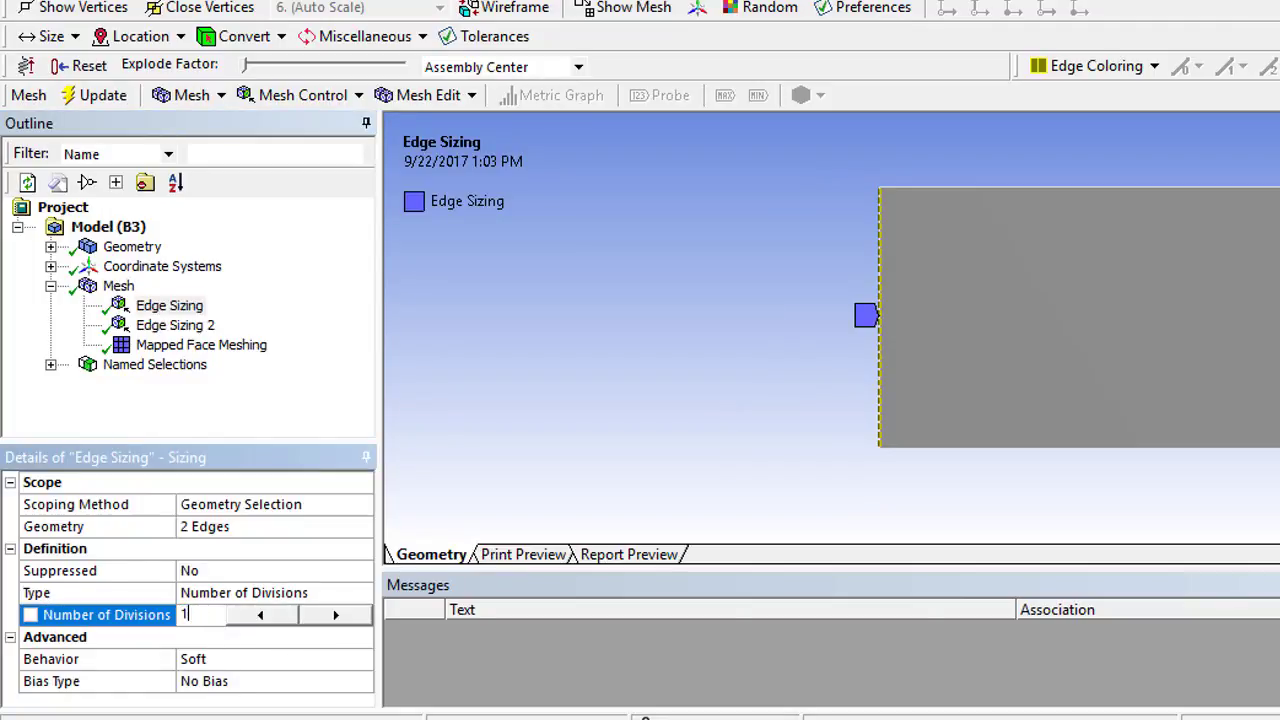
pyautogui.write('5')
pyautogui.press('Return')
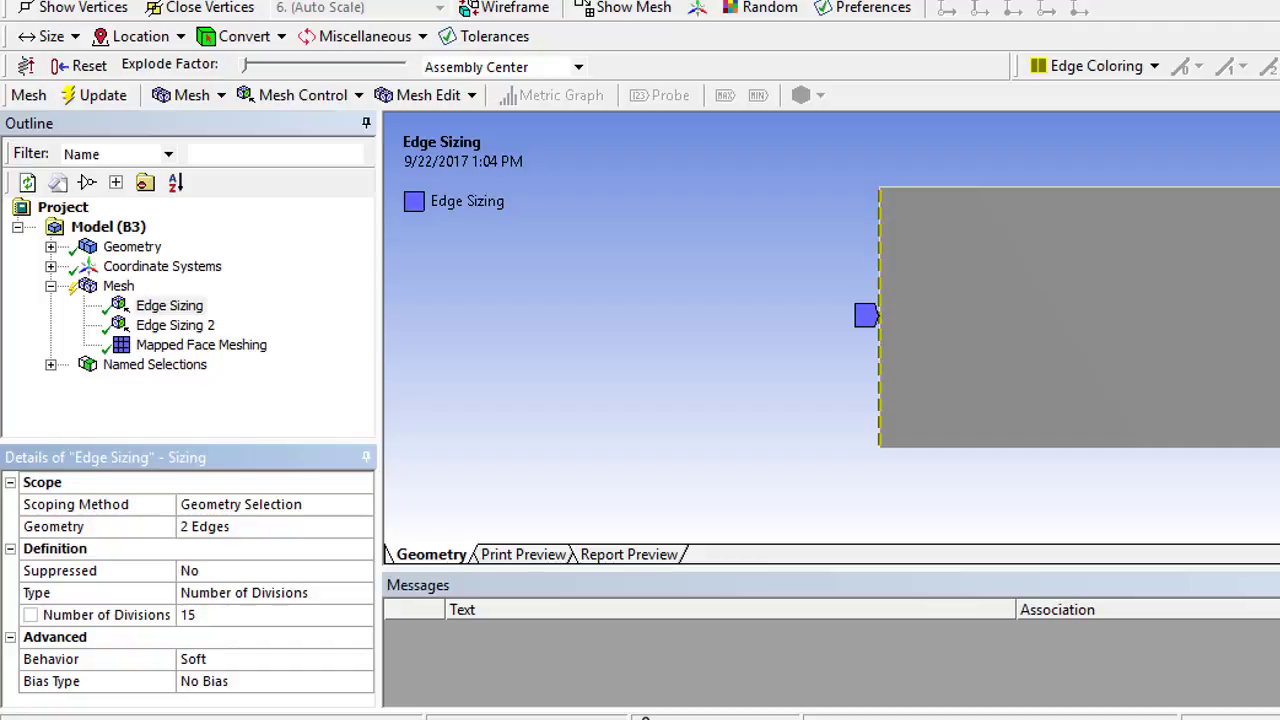
# Step: Set Edge Sizing 2's element size to 60 mm
pyautogui.click(195, 330)
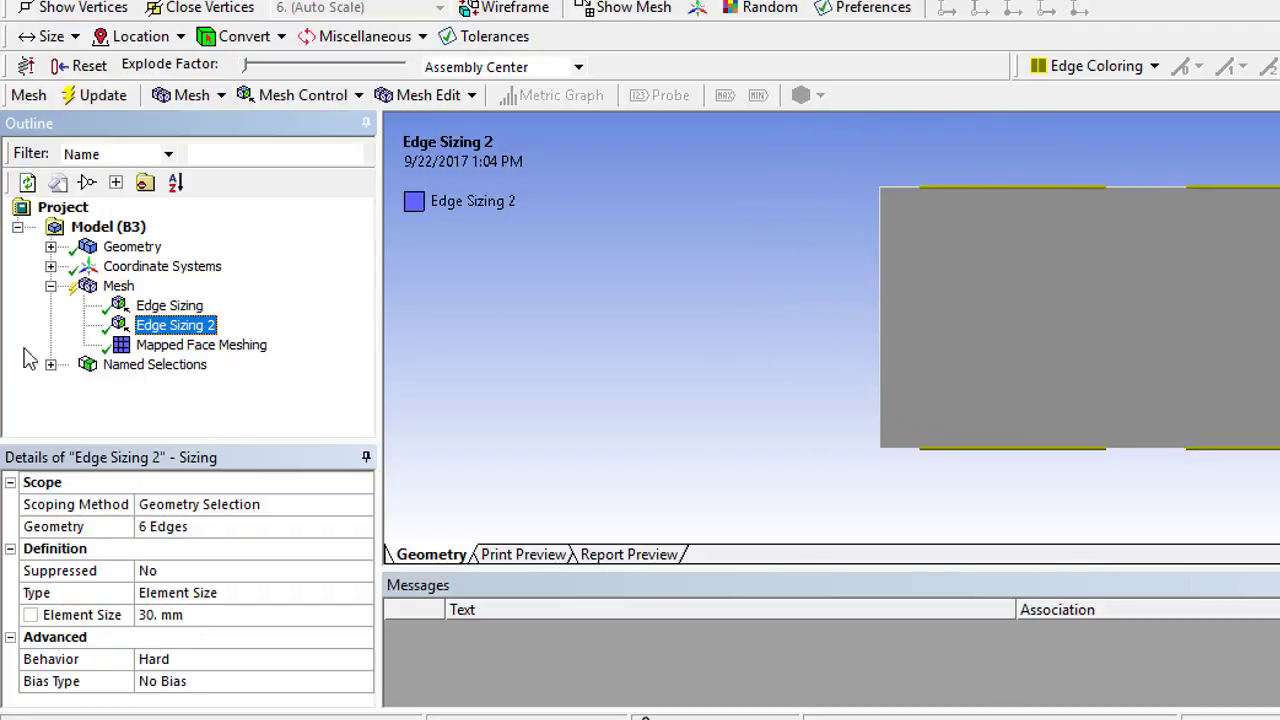
pyautogui.click(106, 287)
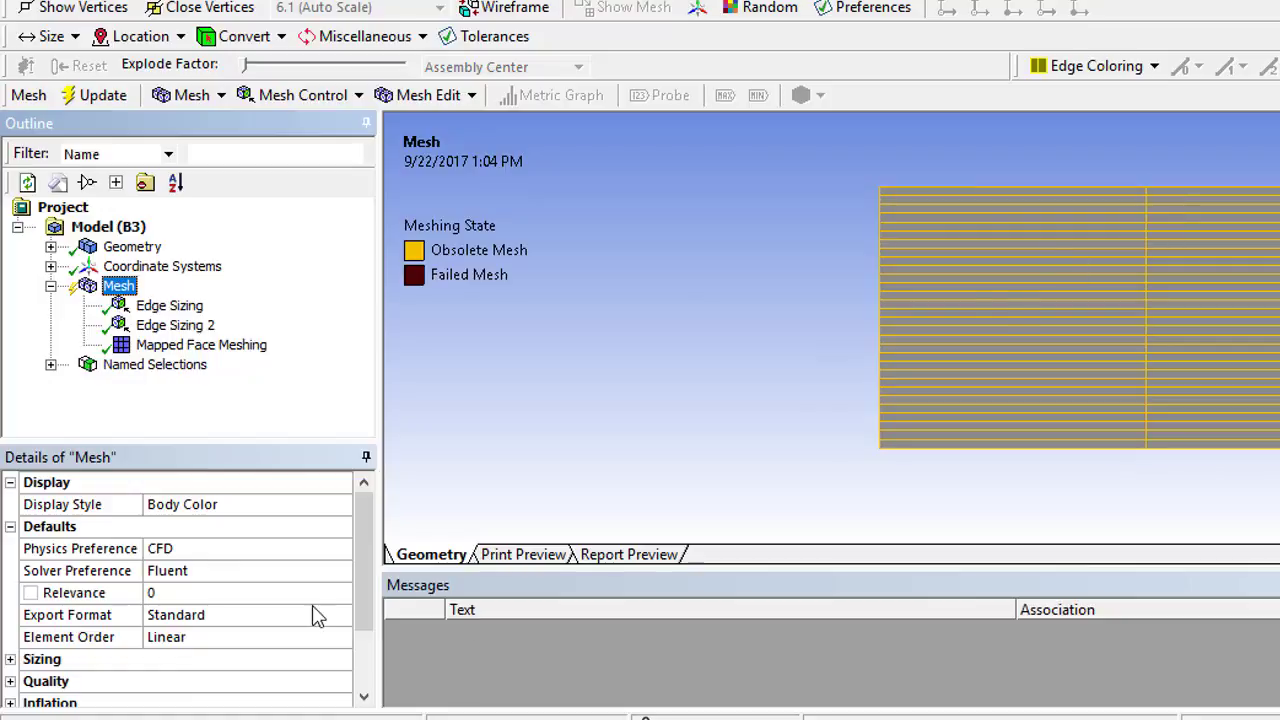
pyautogui.click(176, 326)
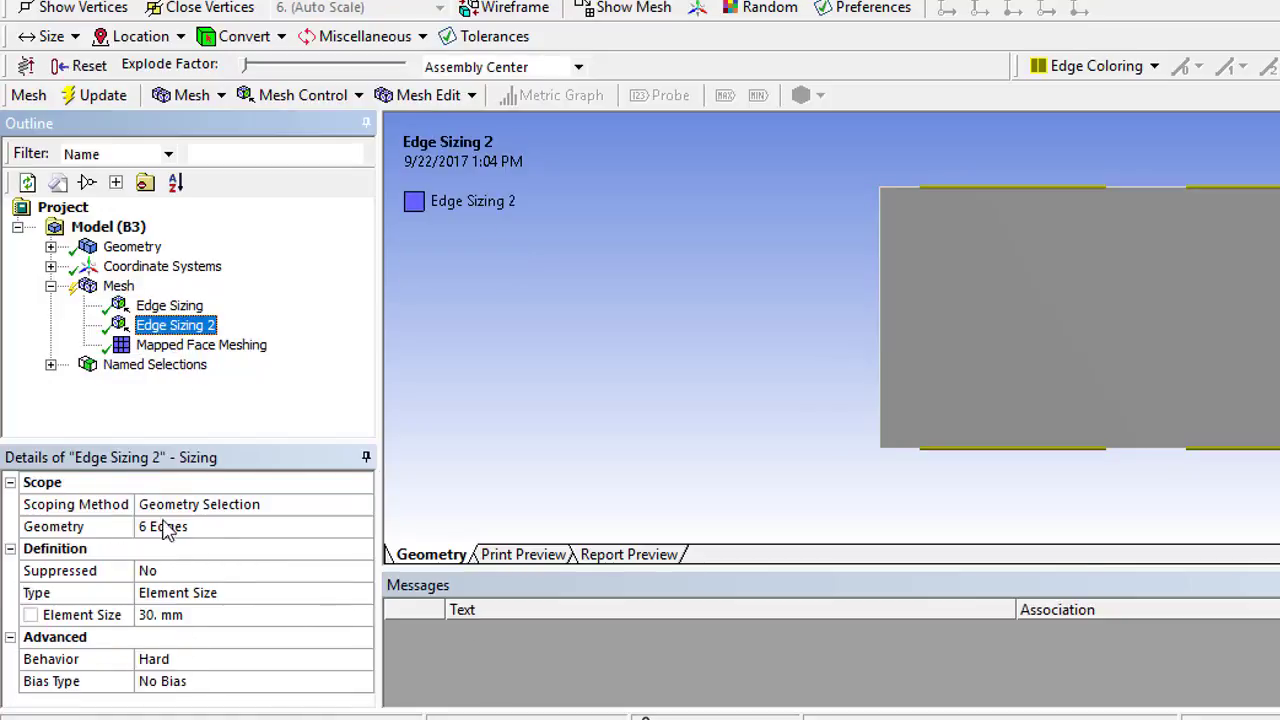
pyautogui.click(150, 614)
pyautogui.write('6')
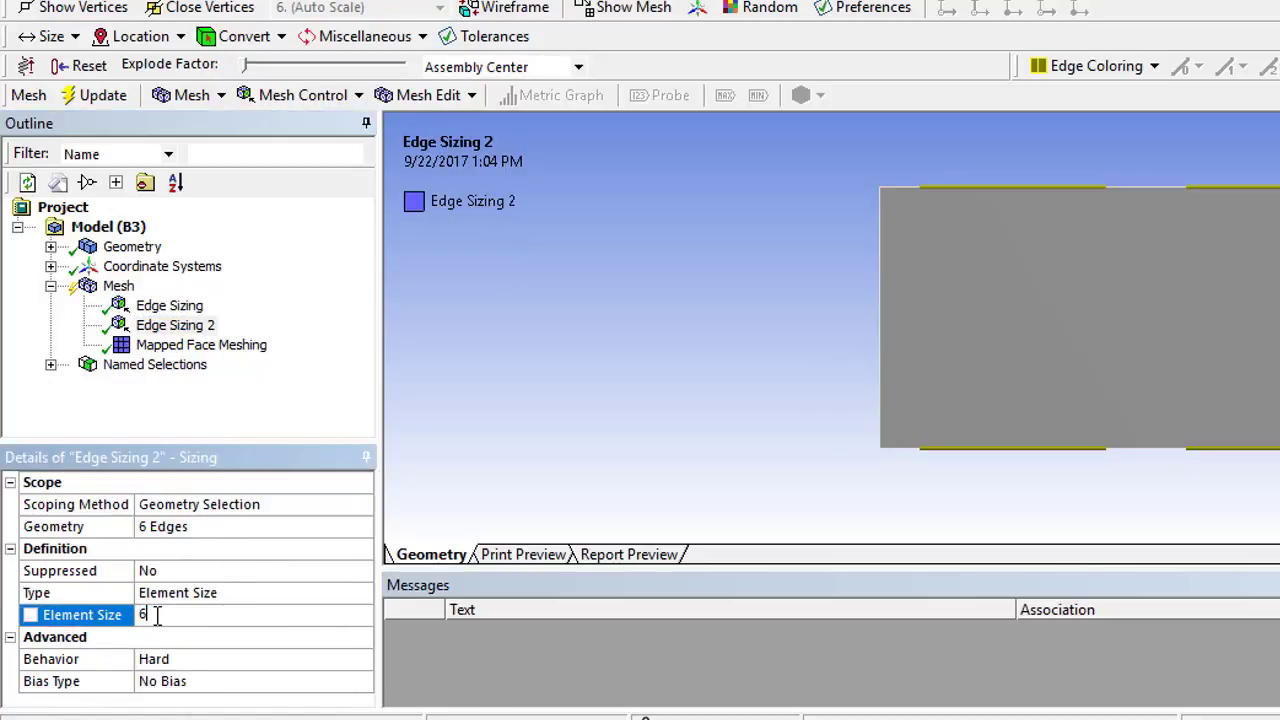
pyautogui.write('0')
pyautogui.press('Return')
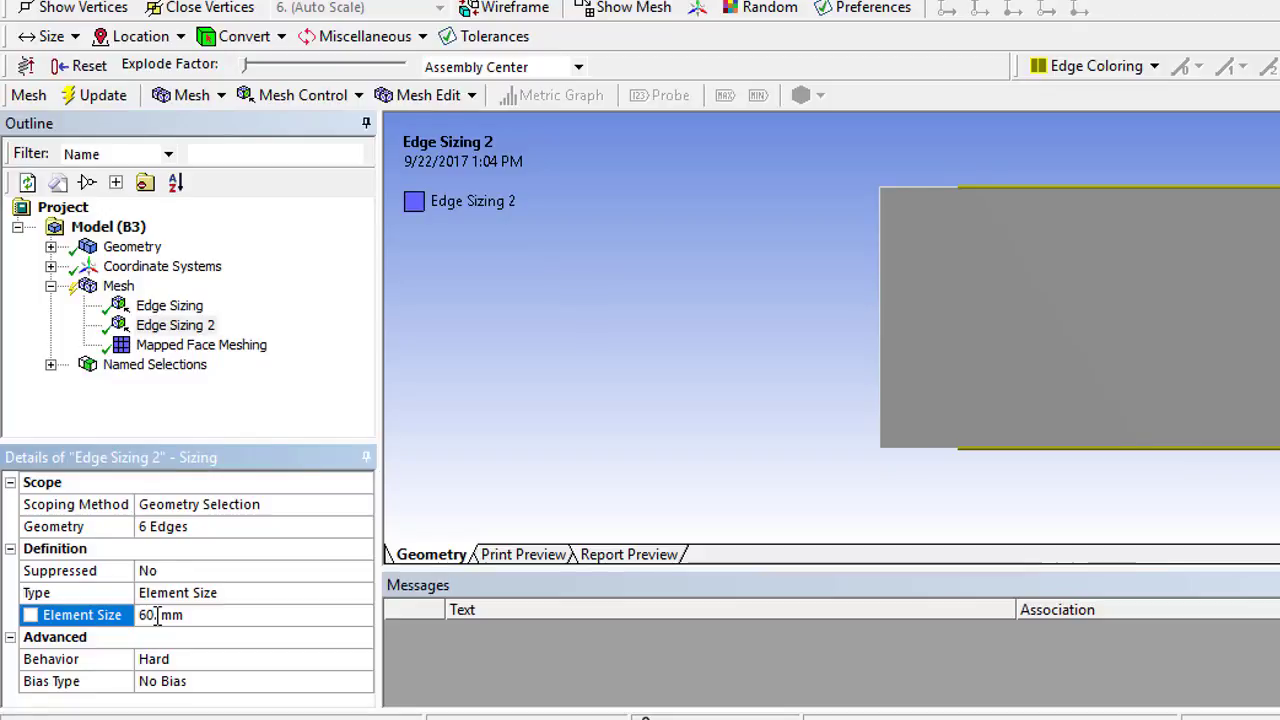
pyautogui.click(126, 290)
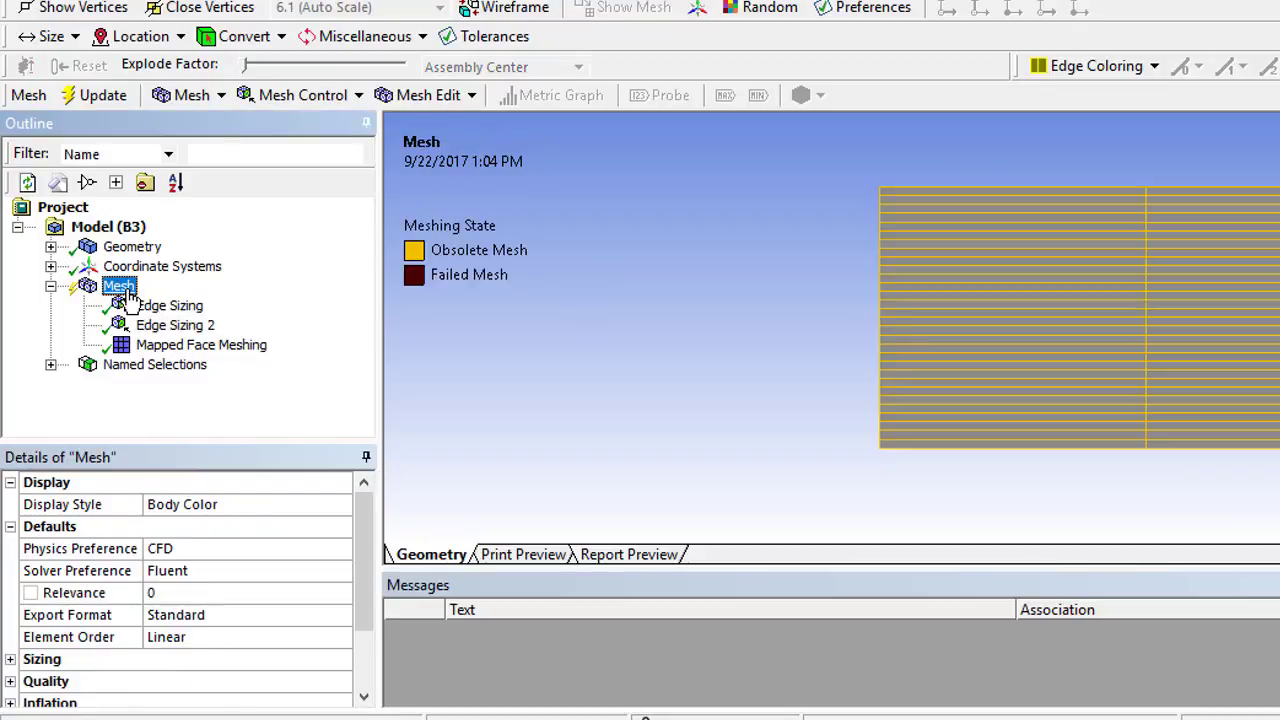
# Step: Regenerate the Mesh2 mesh and read its statistics: 1648 nodes and 1530 elements
pyautogui.click(103, 95)
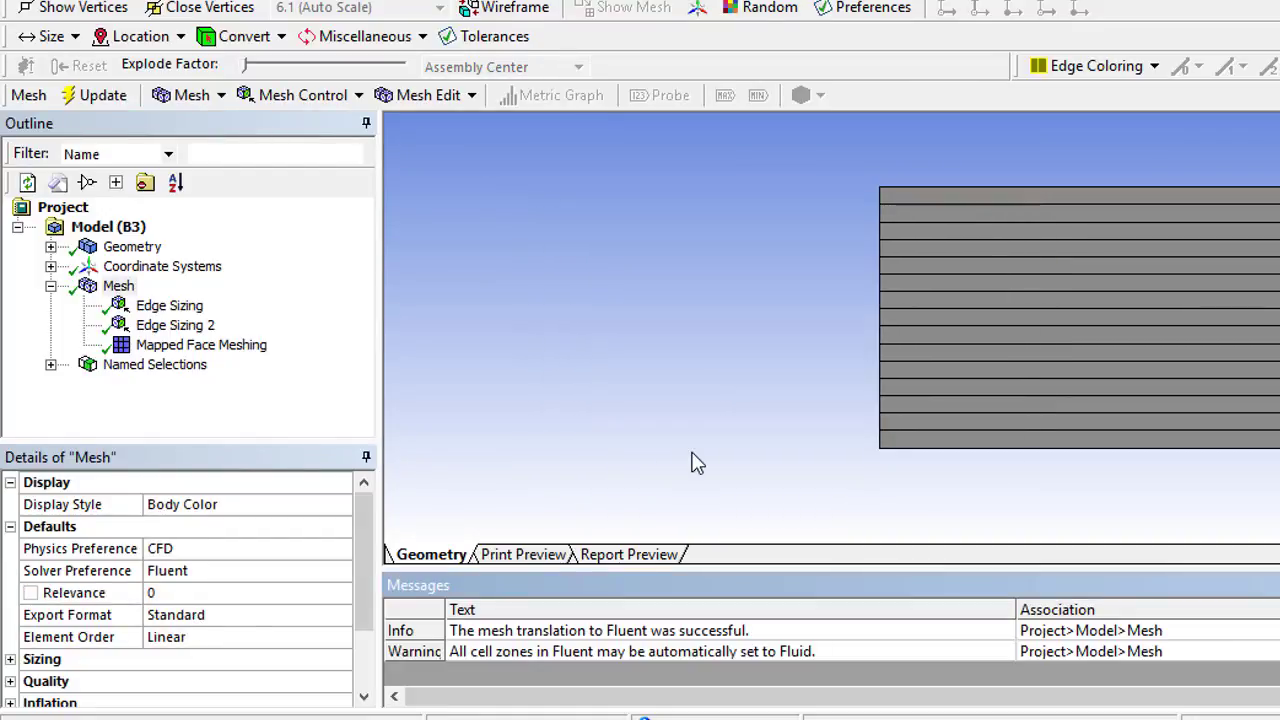
pyautogui.moveTo(366, 560); pyautogui.dragTo(366, 646)
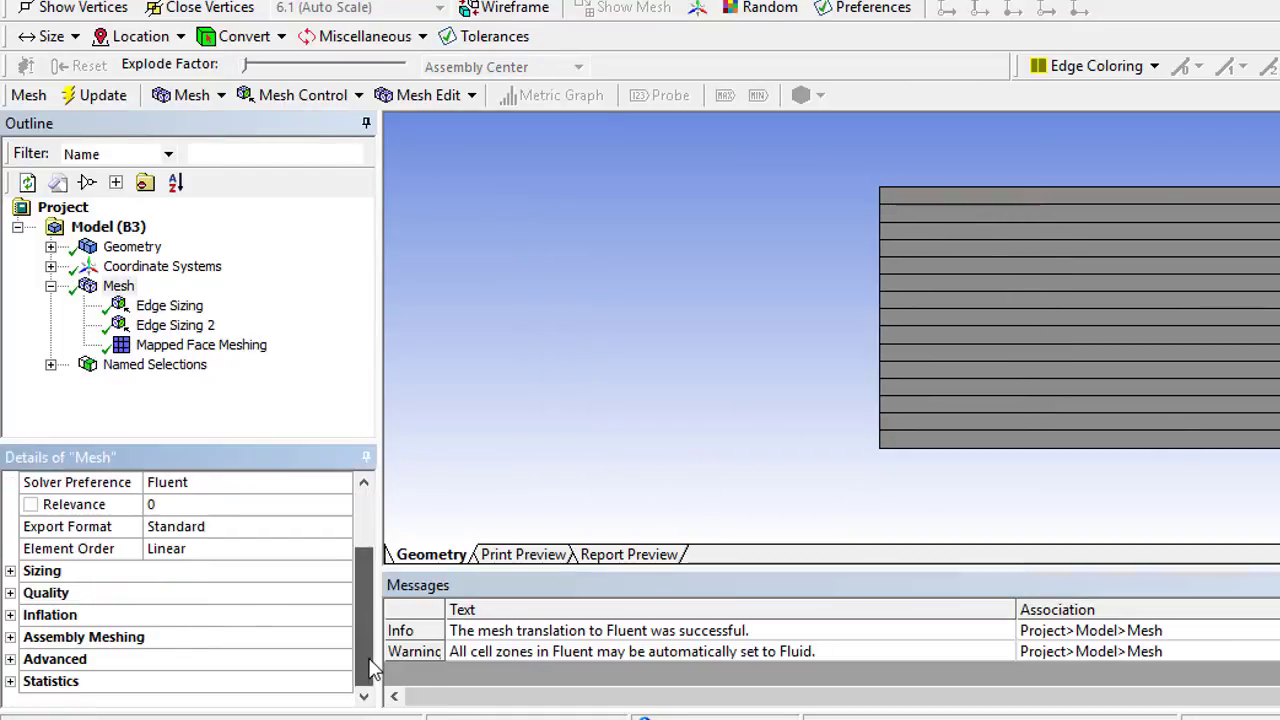
pyautogui.click(10, 681)
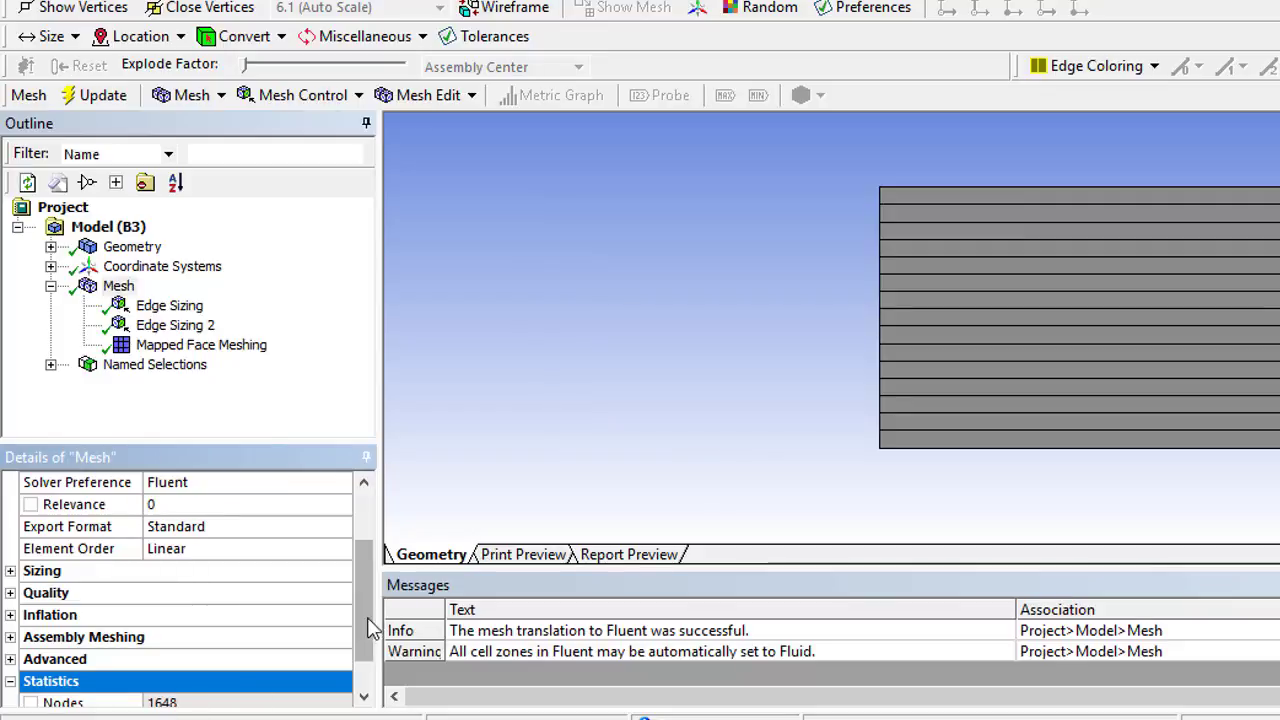
pyautogui.moveTo(370, 627); pyautogui.dragTo(370, 651)
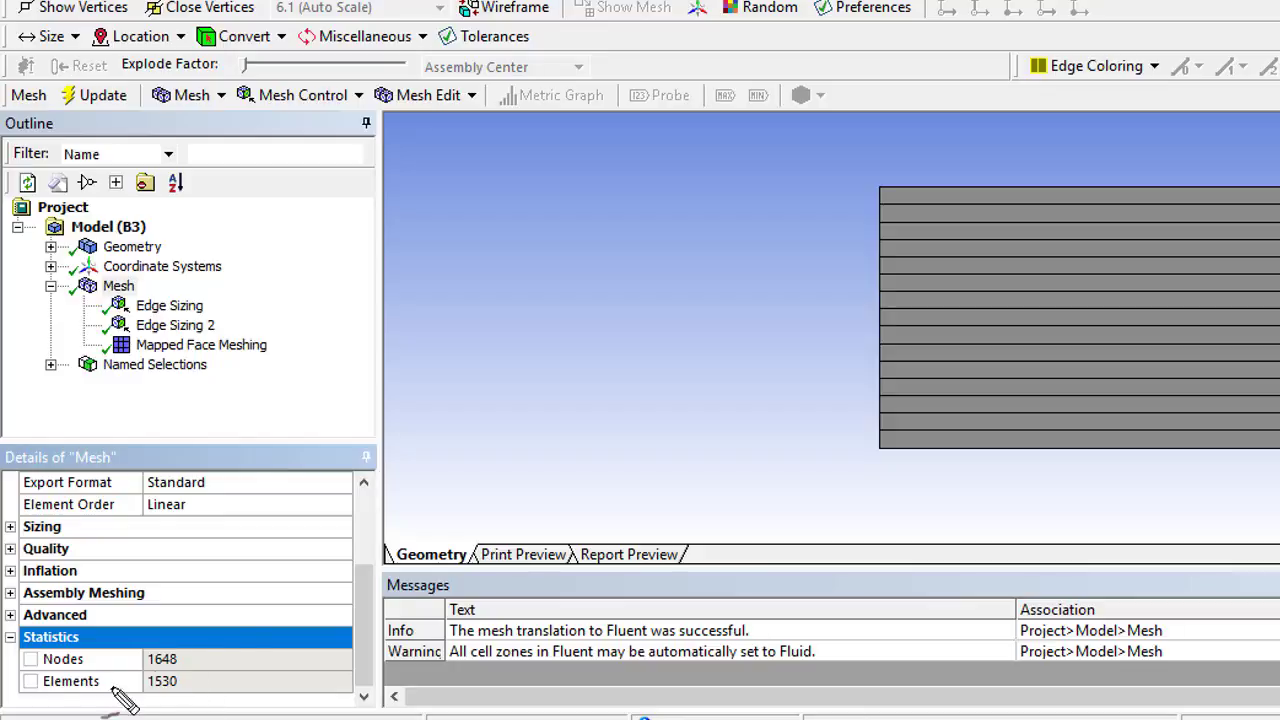
pyautogui.moveTo(60, 686)
pyautogui.mouseDown()
pyautogui.moveTo(102, 692)
pyautogui.moveTo(94, 704)
pyautogui.mouseUp()
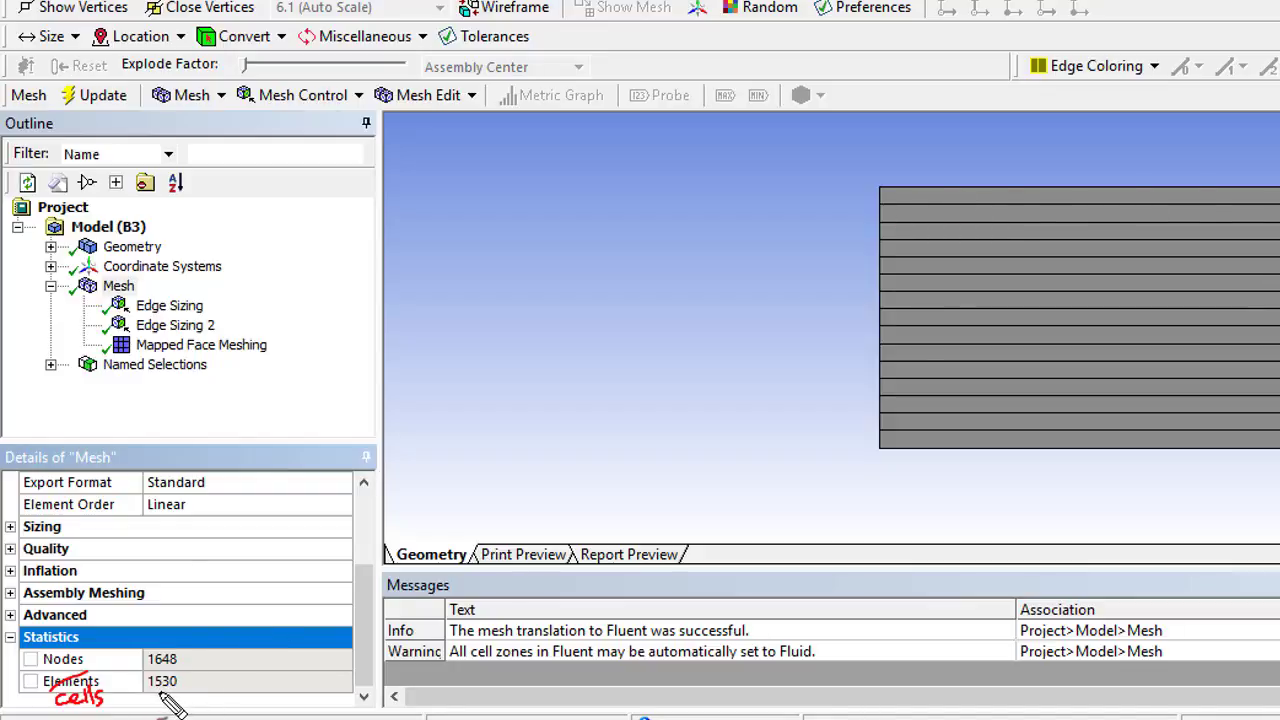
pyautogui.moveTo(181, 655); pyautogui.dragTo(185, 661)
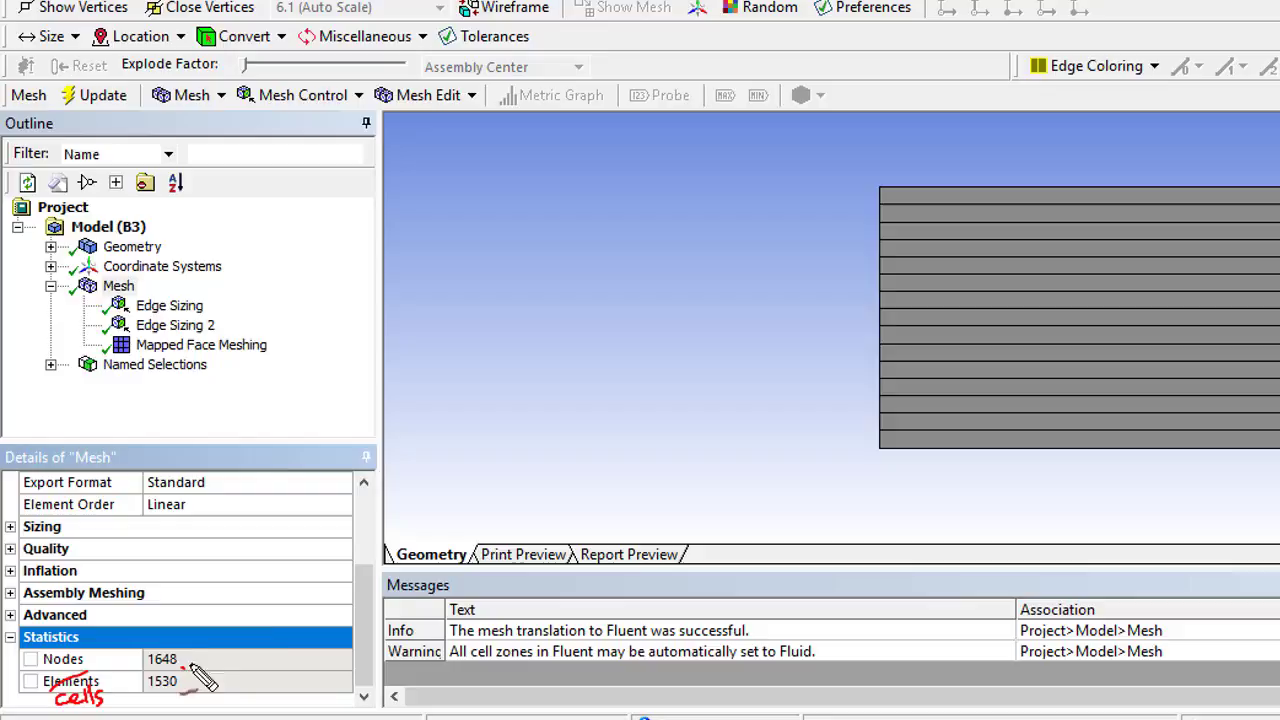
pyautogui.click(1102, 193)
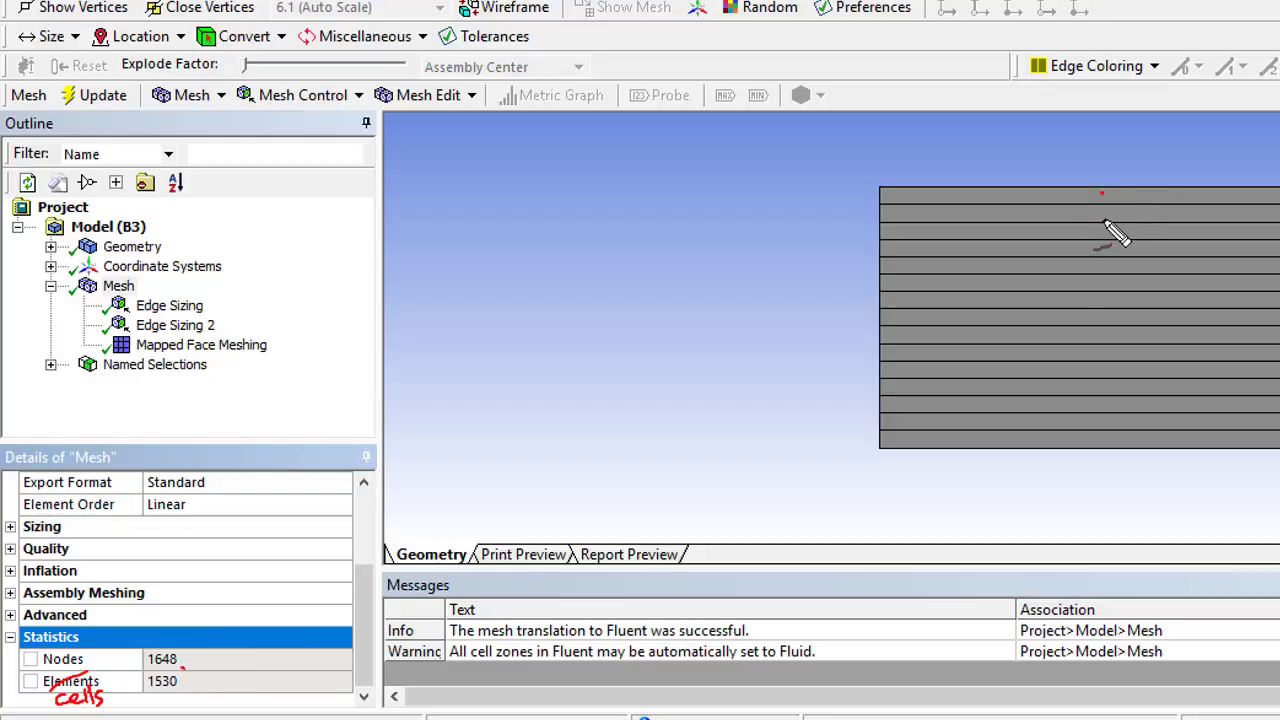
pyautogui.click(1104, 212)
pyautogui.moveTo(182, 667)
pyautogui.mouseDown()
pyautogui.moveTo(180, 690)
pyautogui.moveTo(200, 688)
pyautogui.mouseUp()
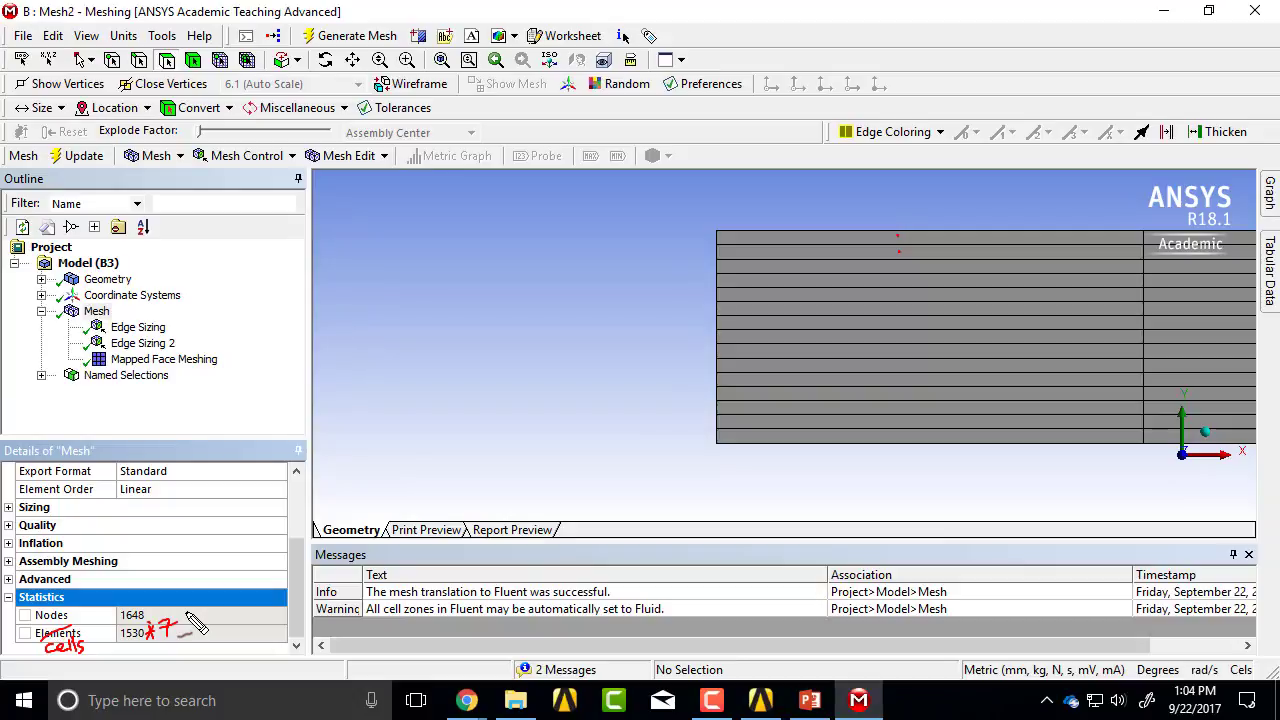
pyautogui.press('Escape')
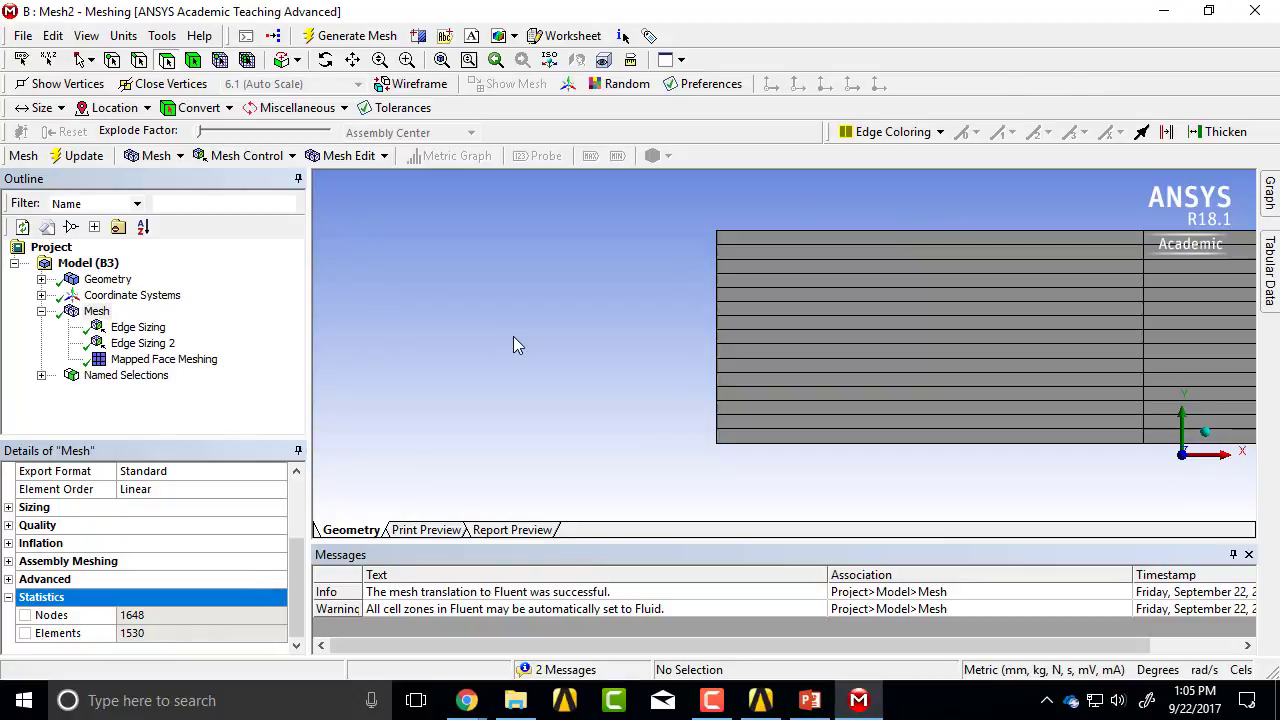
# Step: Close the mesher, refresh Mesh2 Setup, and launch Fluent to edit Mesh2 Solution
pyautogui.click(1256, 11)
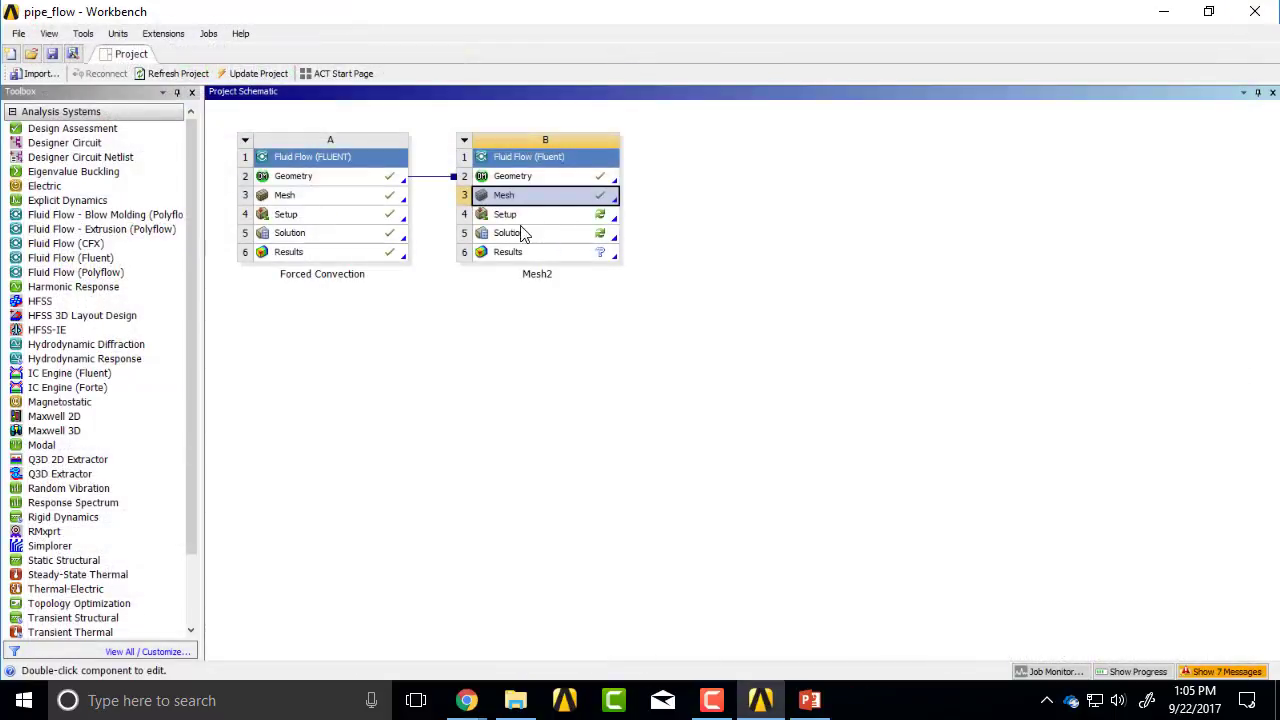
pyautogui.click(532, 218)
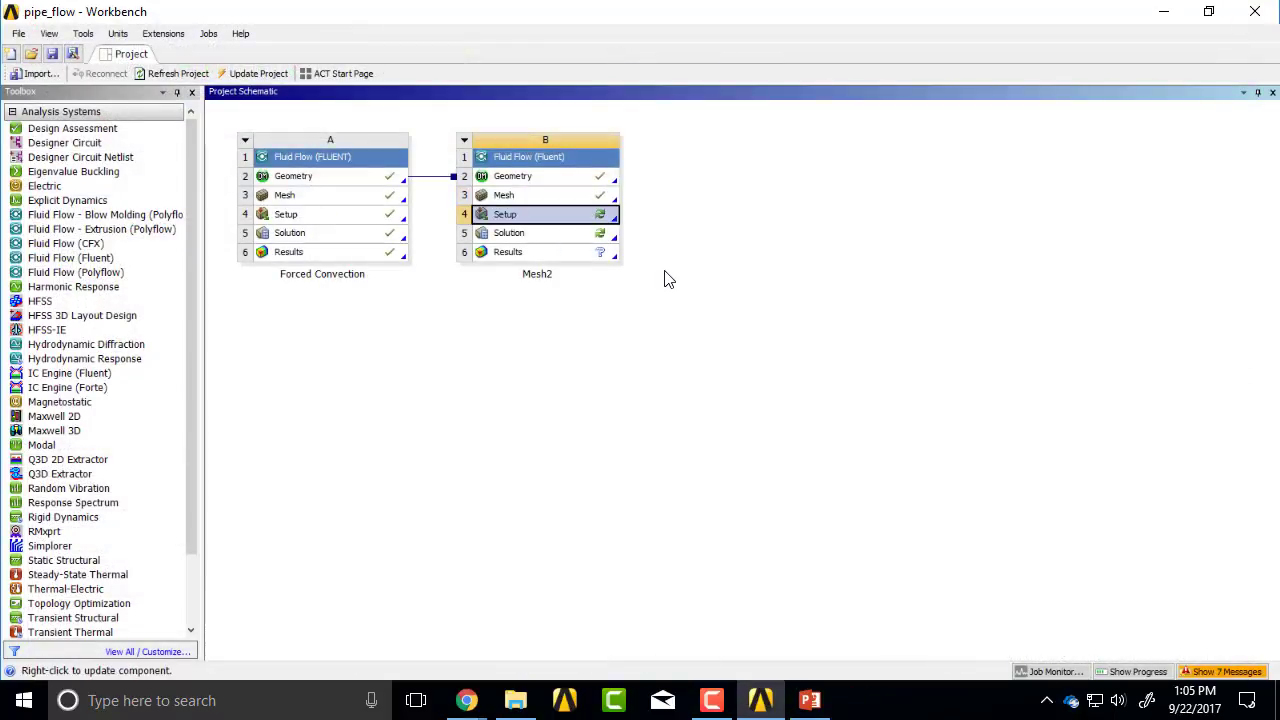
pyautogui.rightClick(532, 216)
pyautogui.click(575, 448)
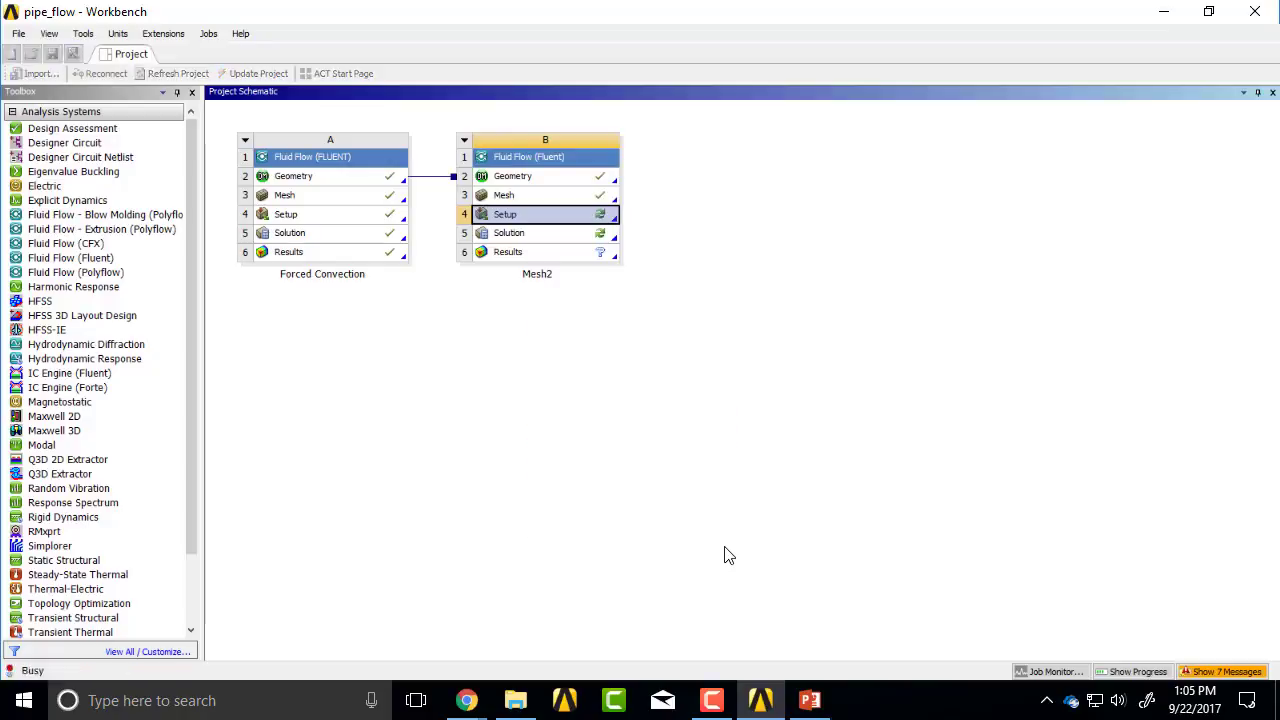
pyautogui.rightClick(530, 233)
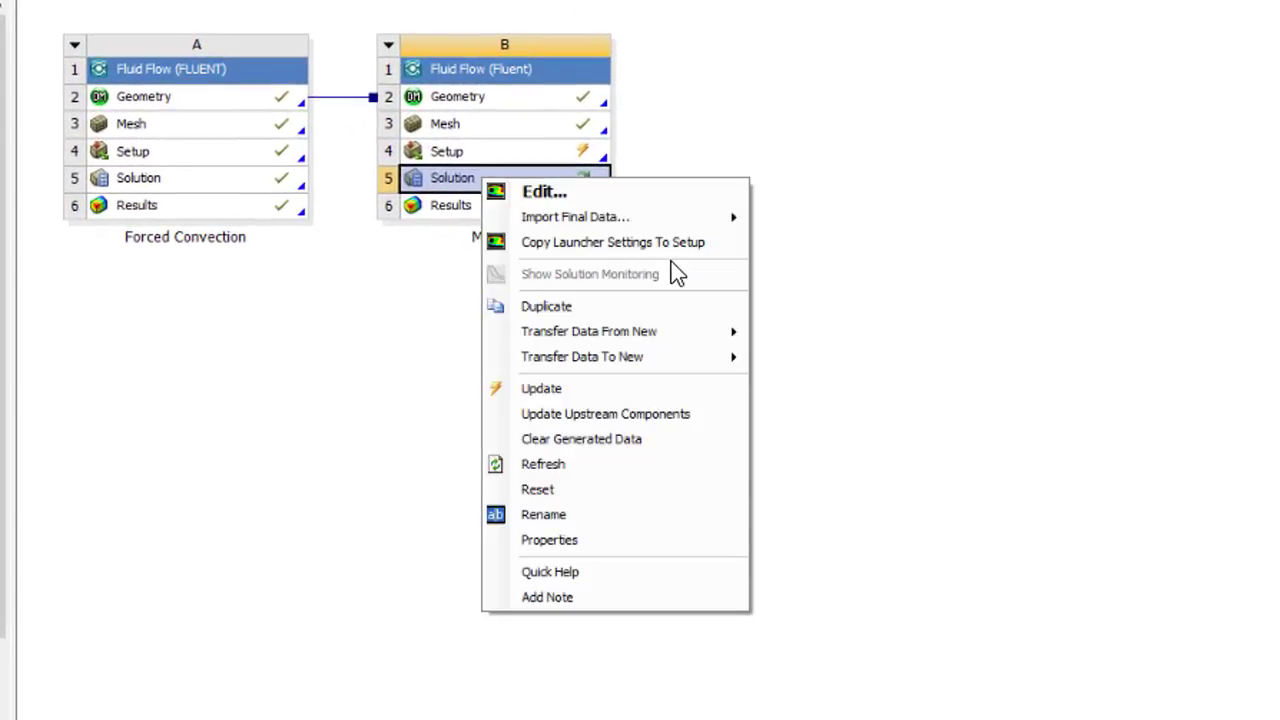
pyautogui.click(551, 464)
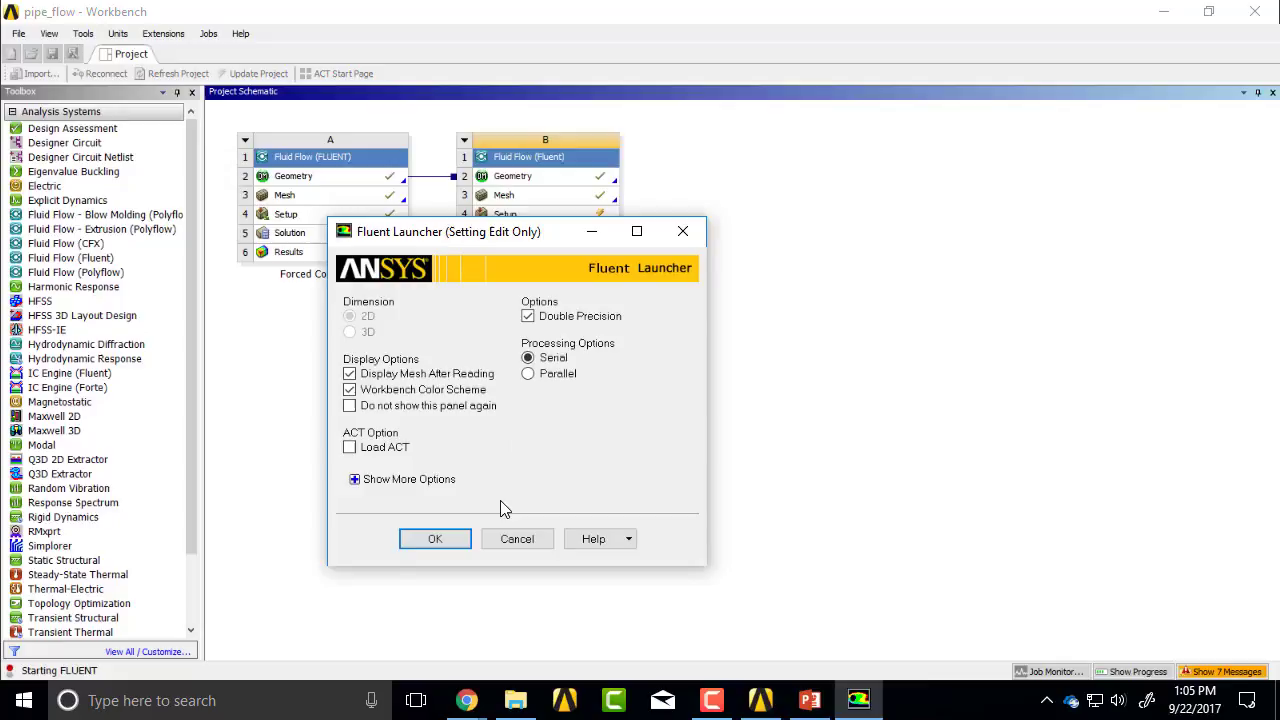
# Step: Launch Fluent with default options and reinitialize the Mesh2 flow field
pyautogui.click(452, 538)
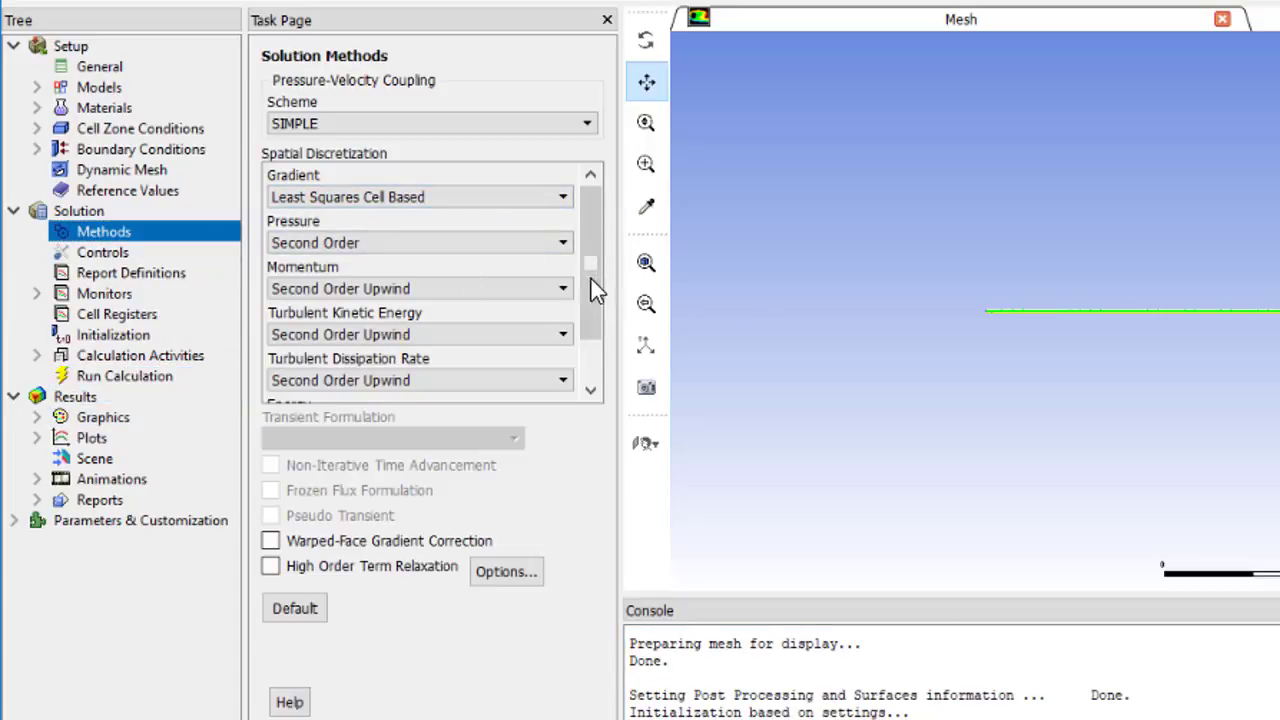
pyautogui.scroll(-3, 591, 287)
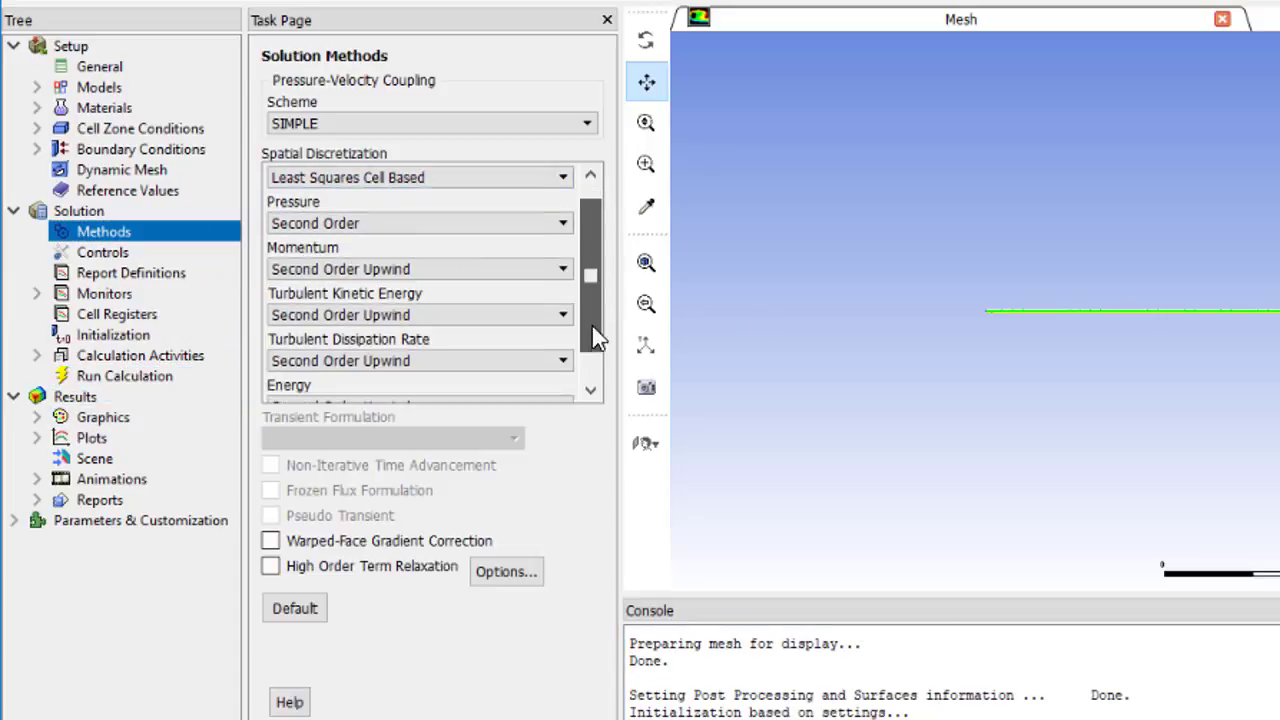
pyautogui.click(103, 340)
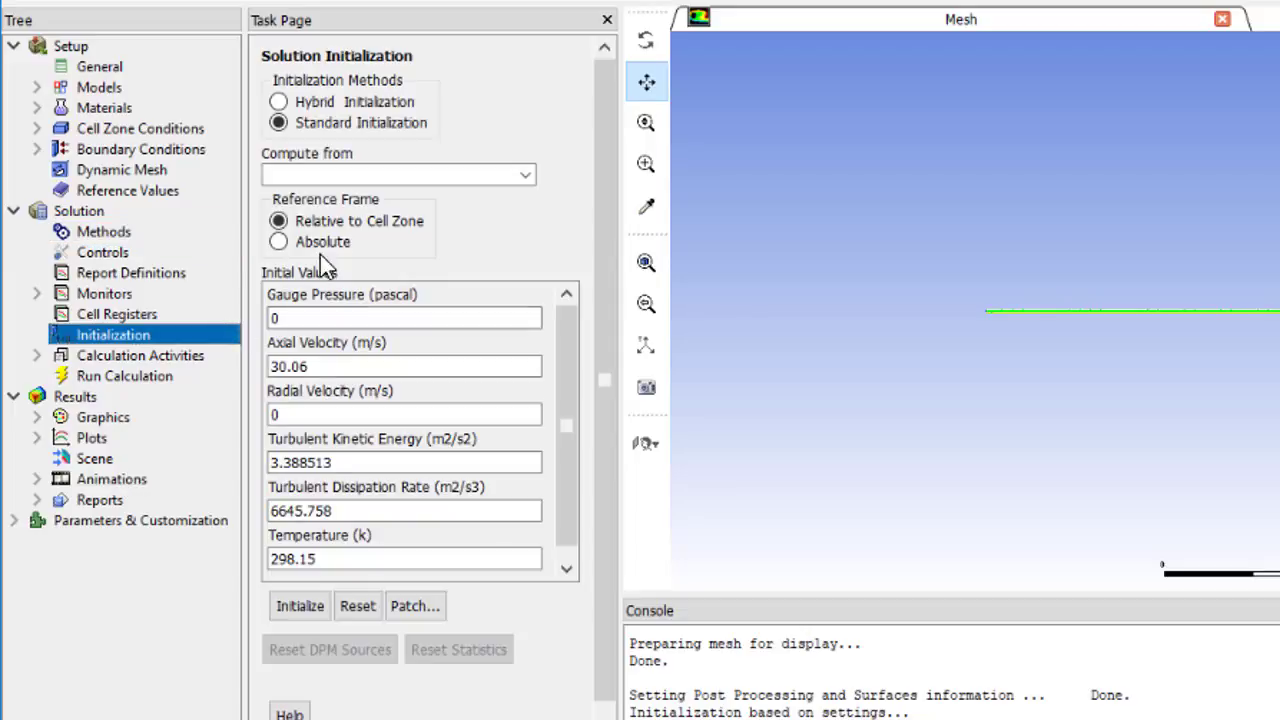
pyautogui.click(300, 606)
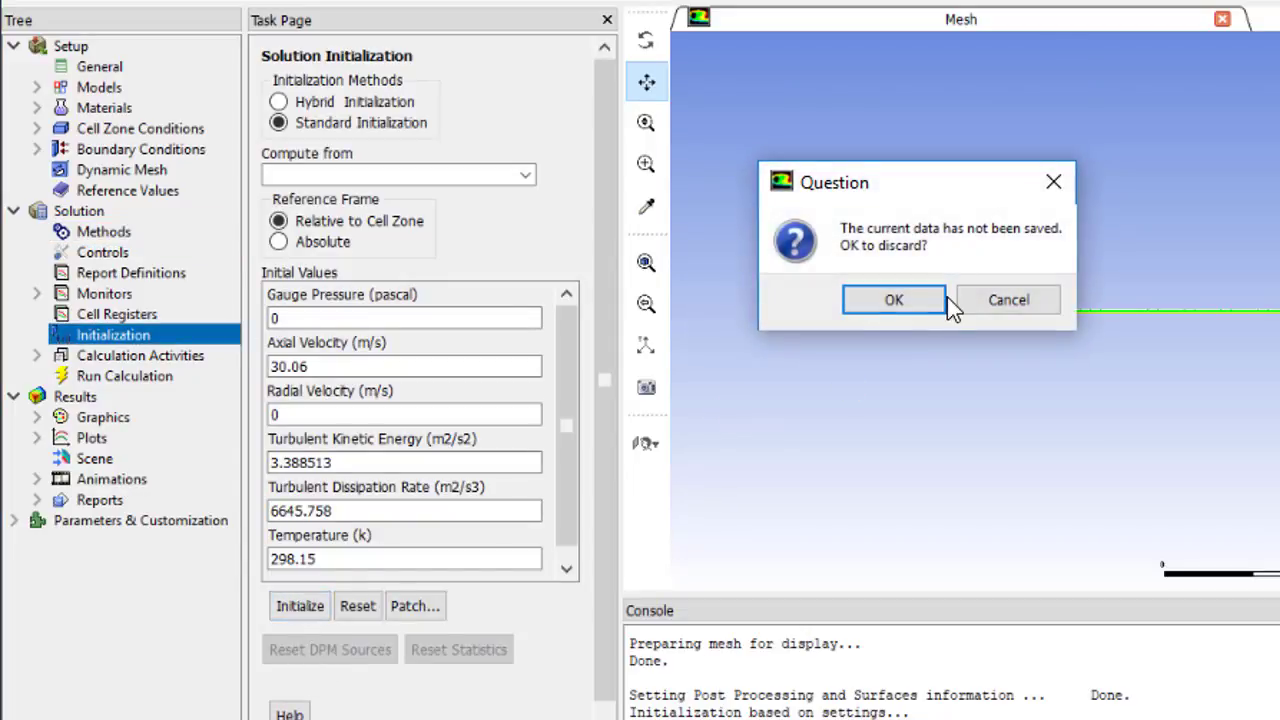
pyautogui.click(922, 308)
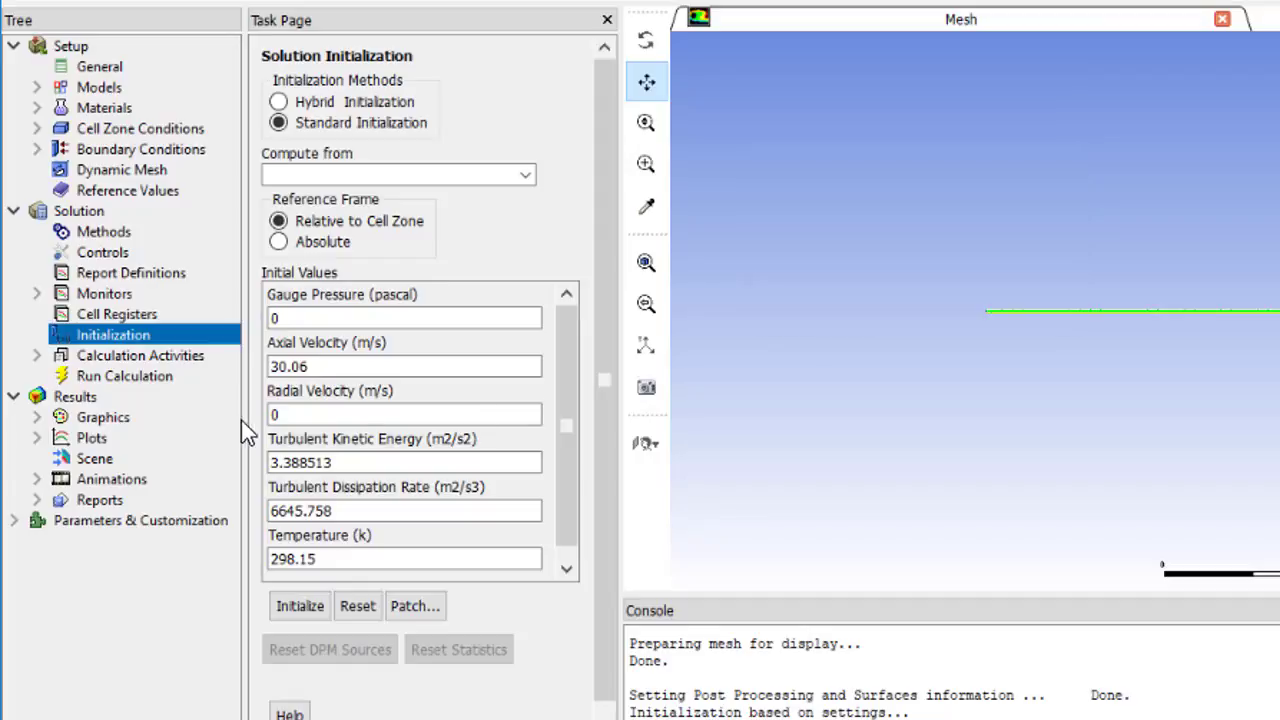
# Step: Run the 500-iteration calculation, which converges at iteration 139
pyautogui.click(90, 375)
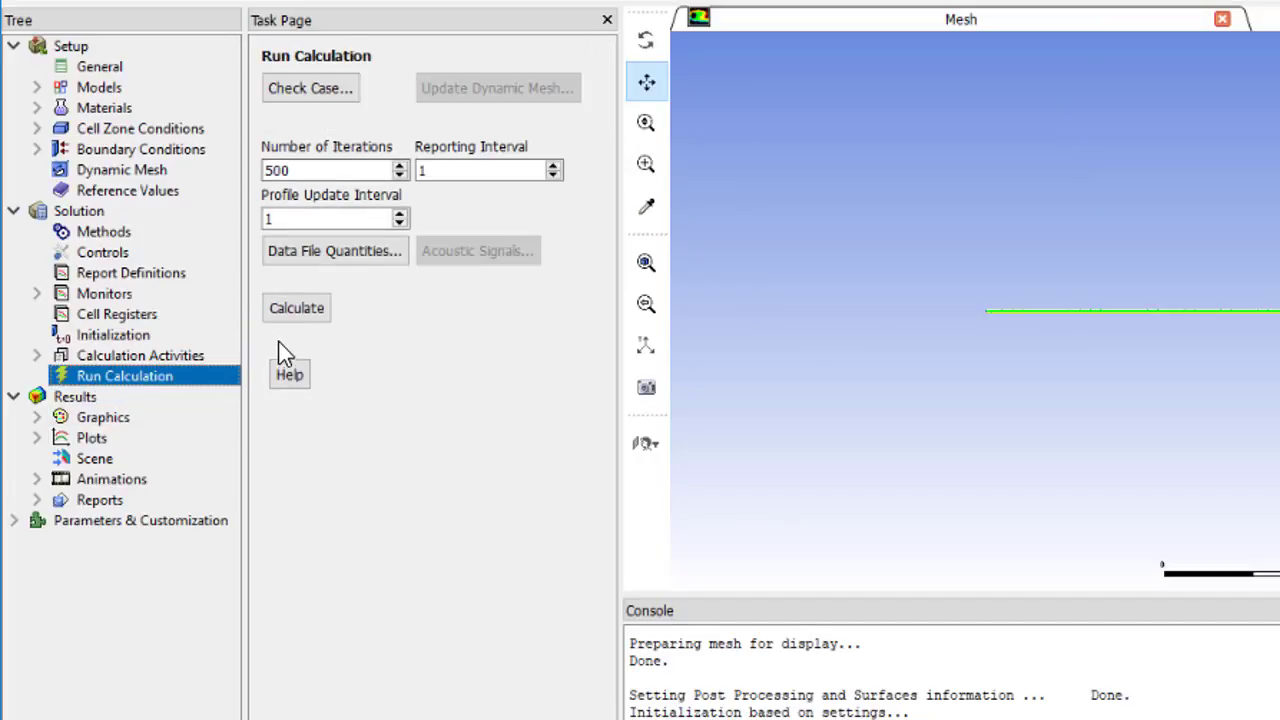
pyautogui.click(283, 310)
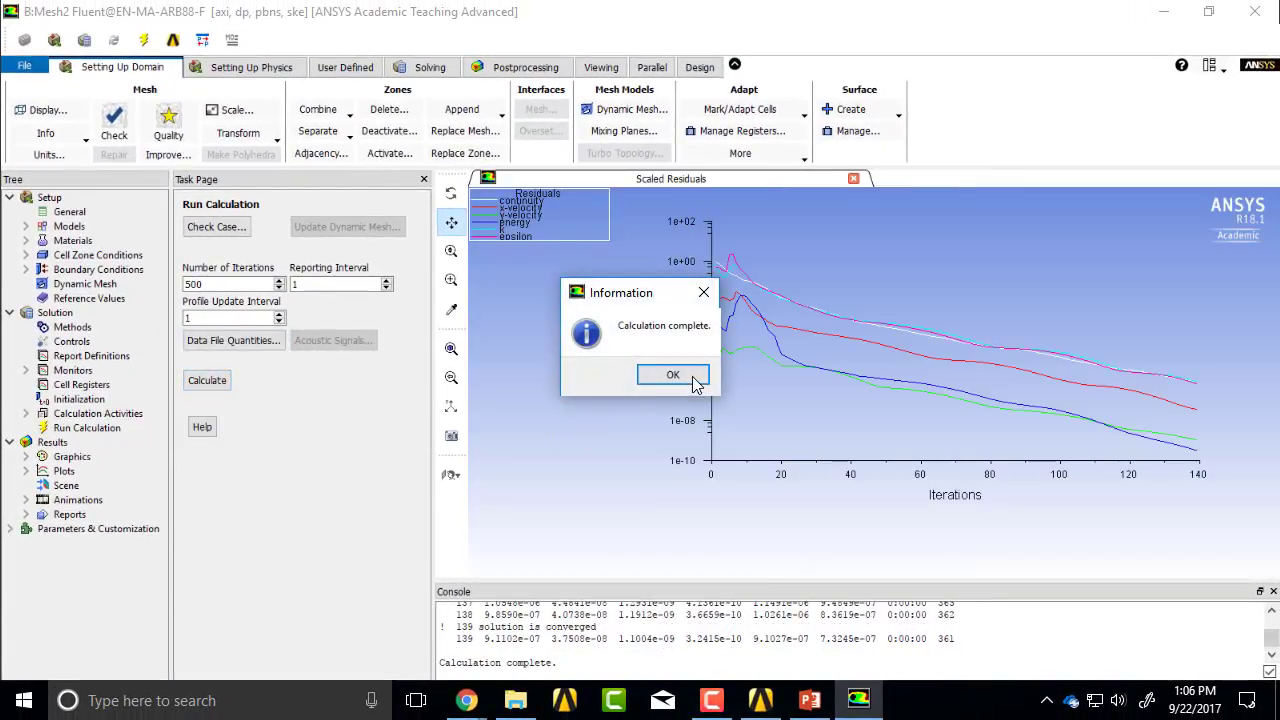
pyautogui.click(674, 378)
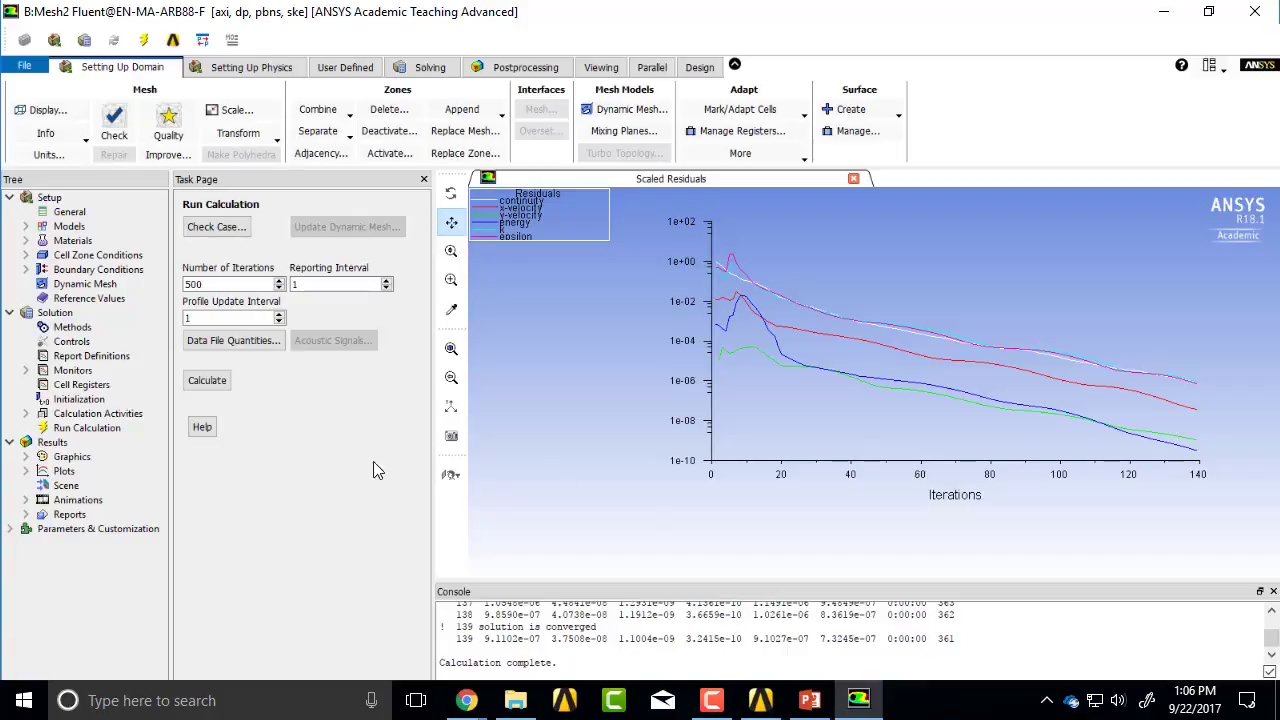
# Step: Link Forced Convection's A5 Solution into Mesh2's B6 Results and update it
pyautogui.click(760, 700)
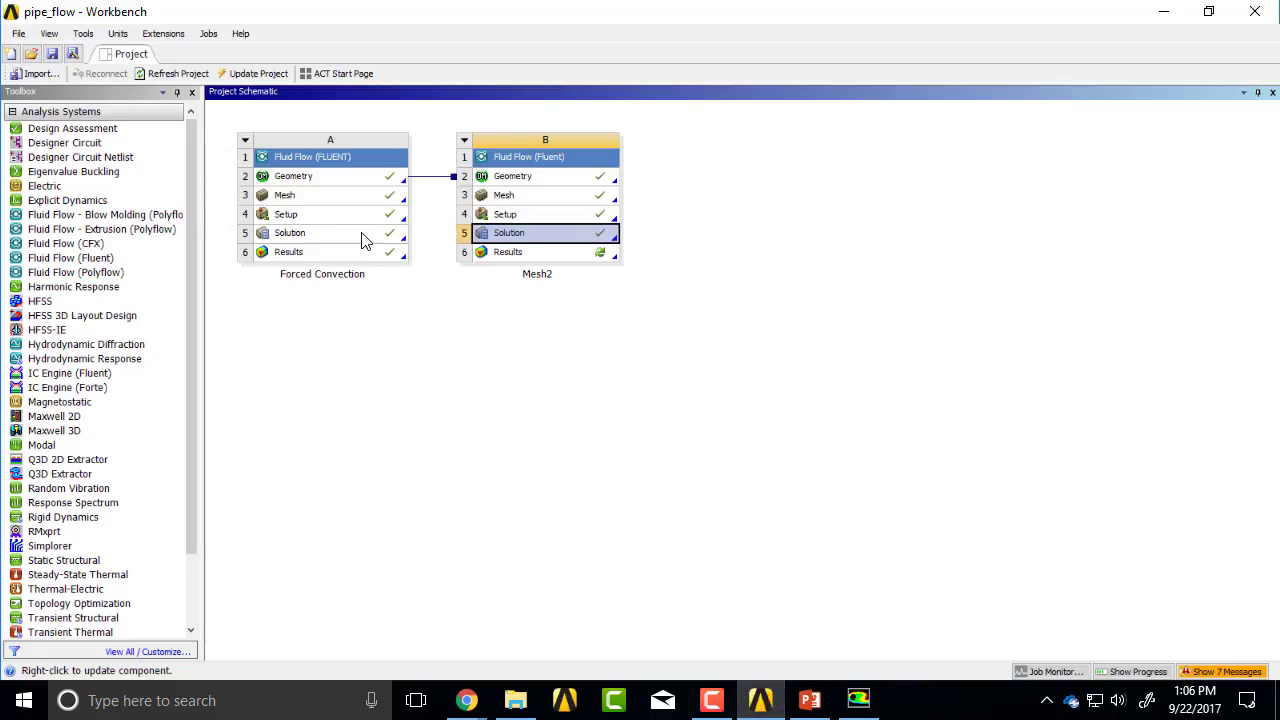
pyautogui.moveTo(357, 240); pyautogui.dragTo(505, 248)
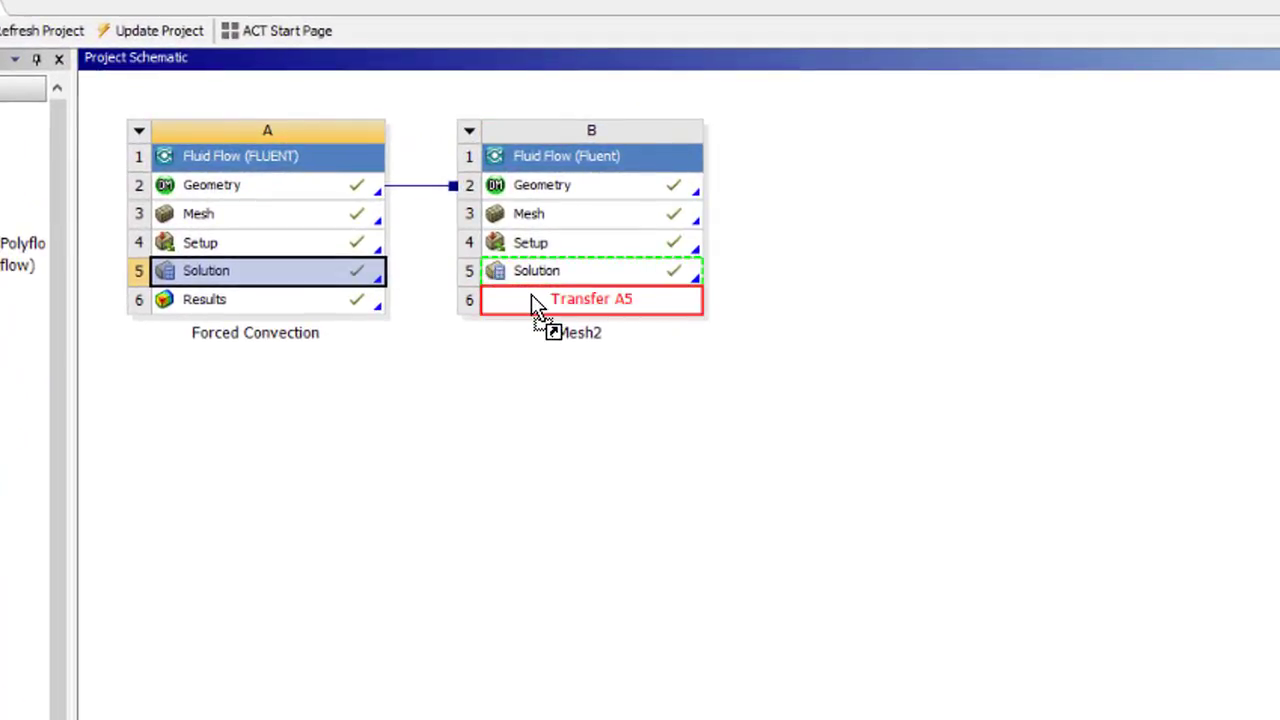
pyautogui.moveTo(531, 296); pyautogui.dragTo(533, 298)
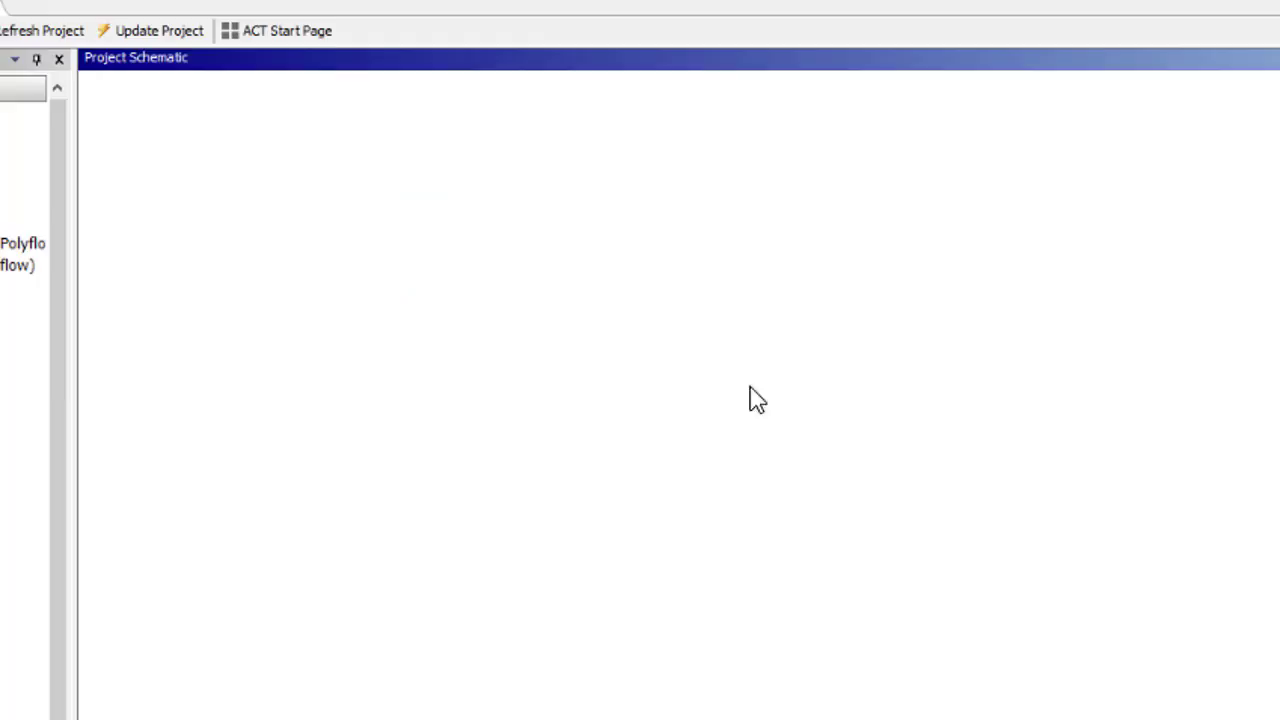
pyautogui.rightClick(560, 303)
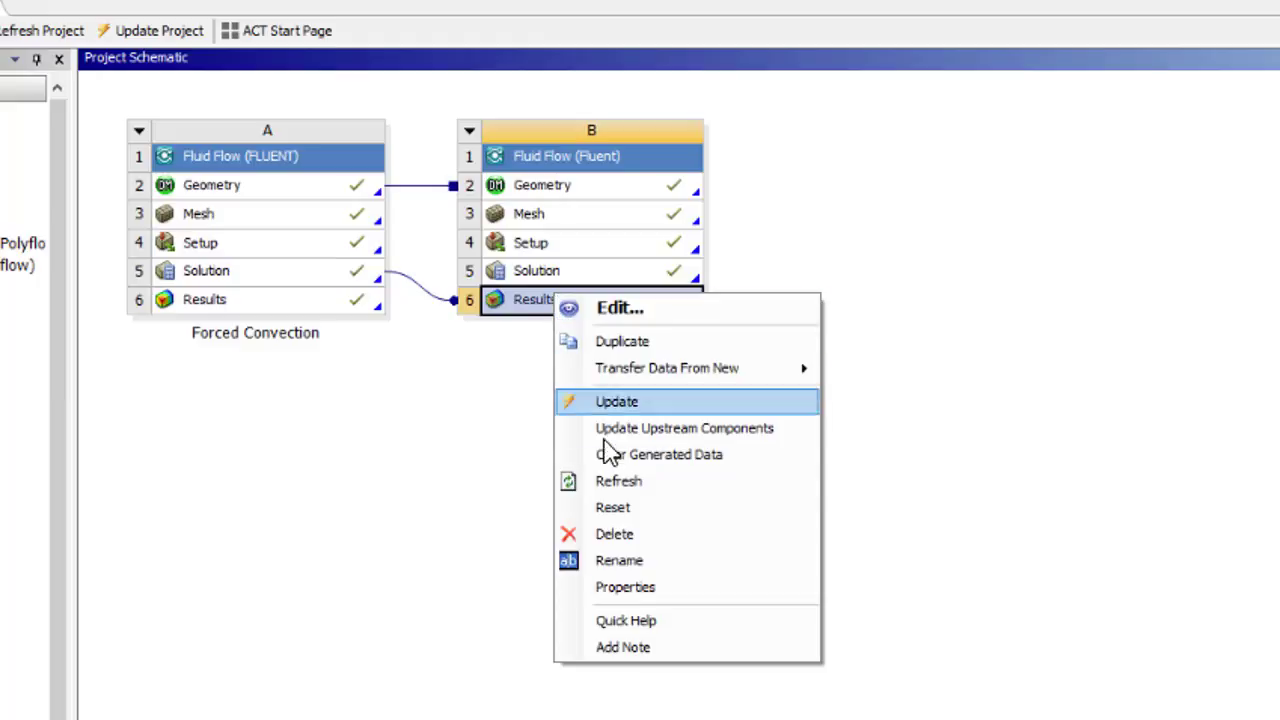
pyautogui.click(608, 476)
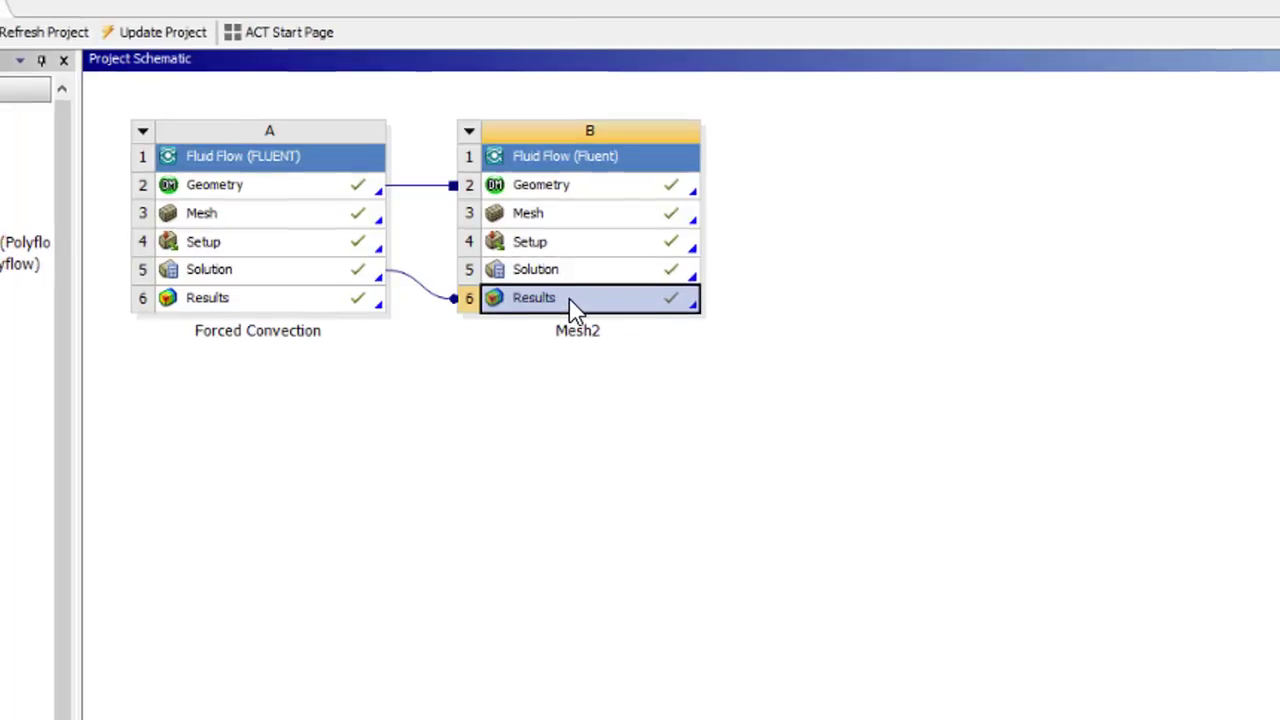
# Step: Launch CFD-Post from Mesh2 Results, dismiss the licence notice, and check the loaded cases
pyautogui.doubleClick(575, 310)
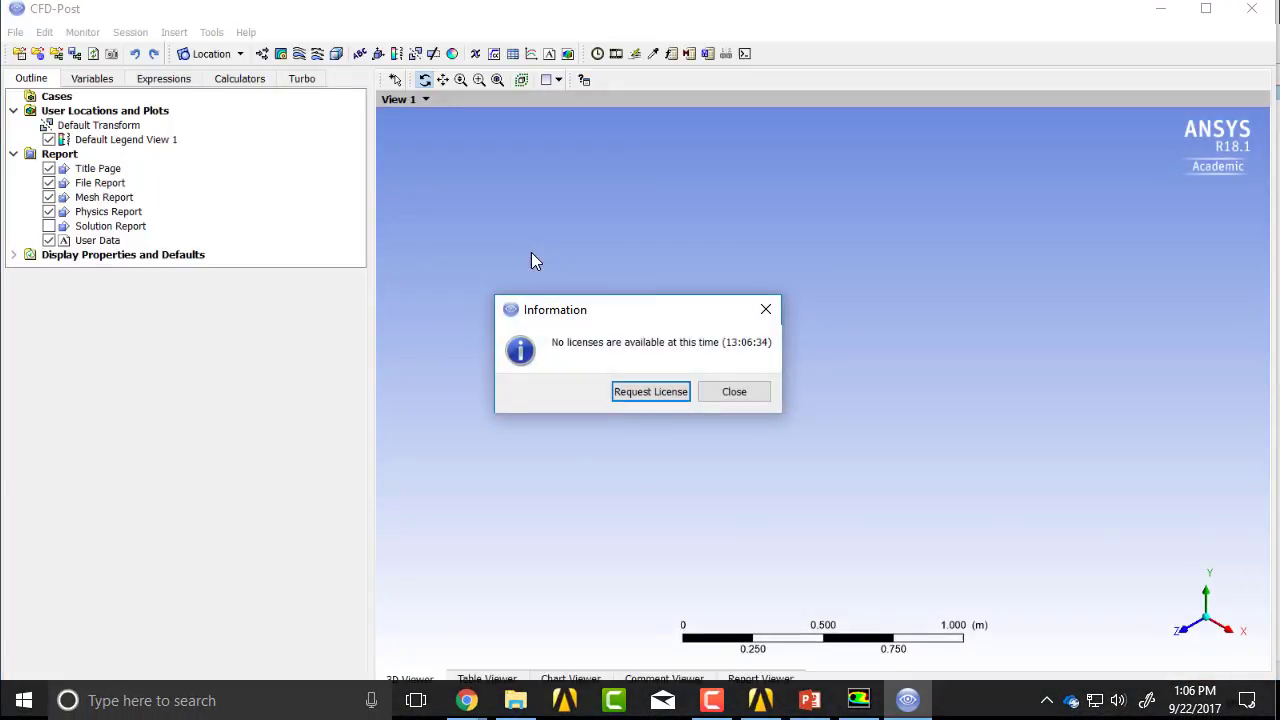
pyautogui.click(660, 391)
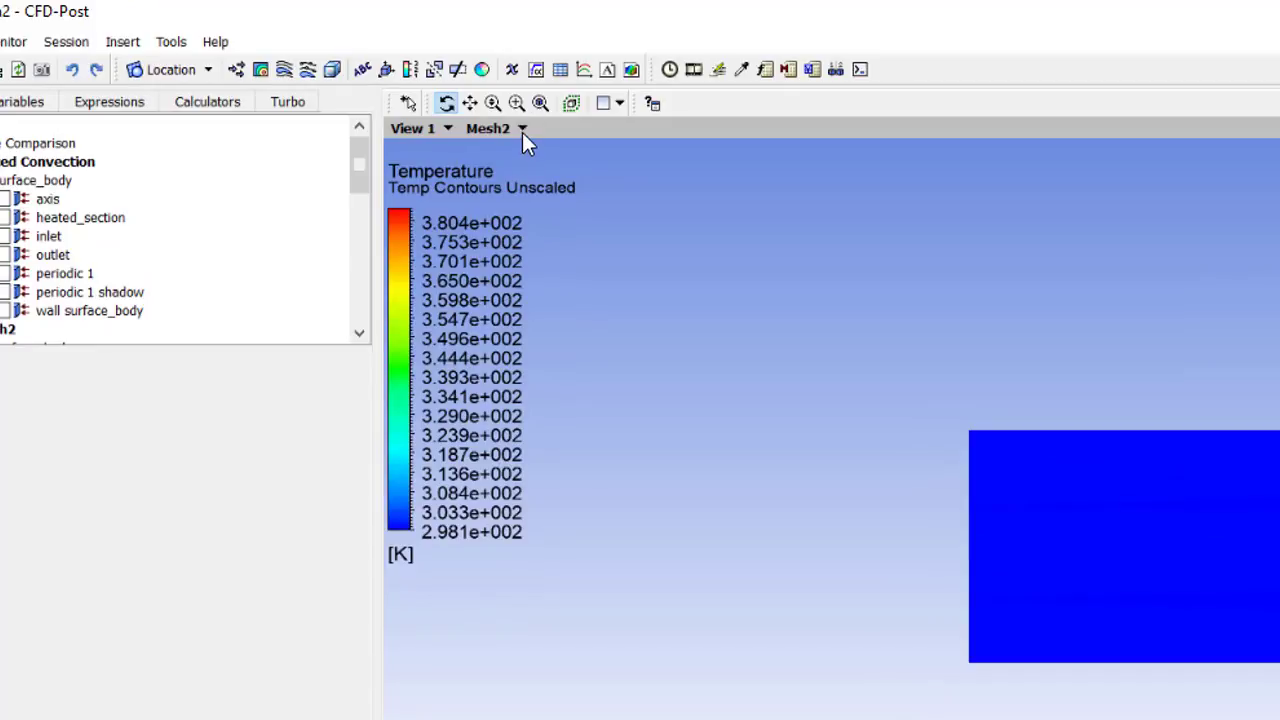
pyautogui.click(483, 99)
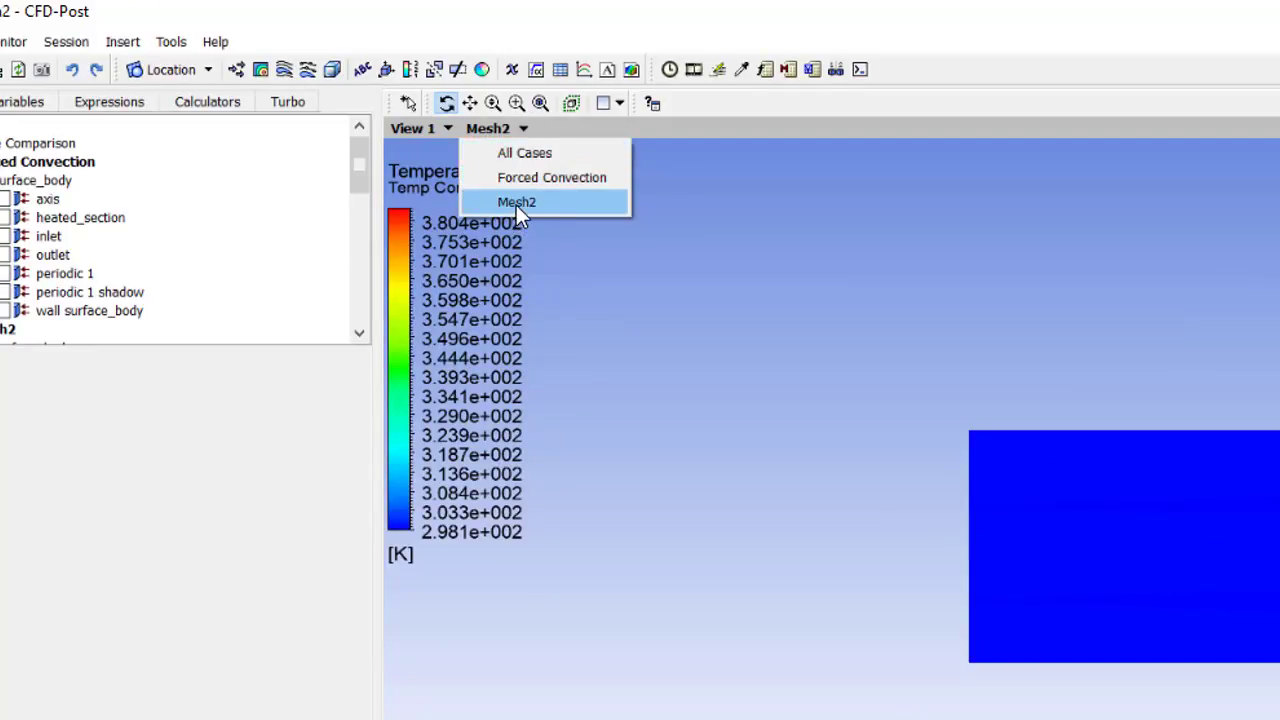
# Step: Show the Mesh2 case in View 1 with Temp on and Temp Contours Unscaled off
pyautogui.click(691, 494)
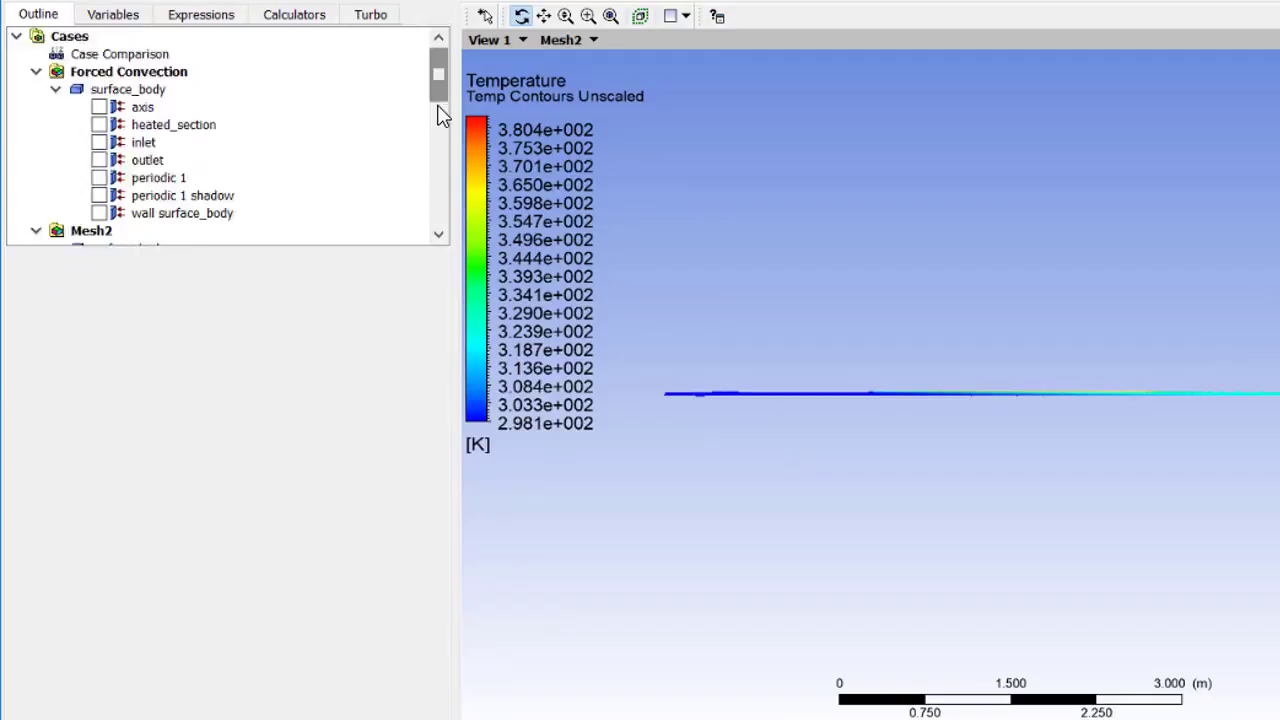
pyautogui.moveTo(358, 152); pyautogui.dragTo(361, 193)
pyautogui.moveTo(441, 155); pyautogui.dragTo(443, 165)
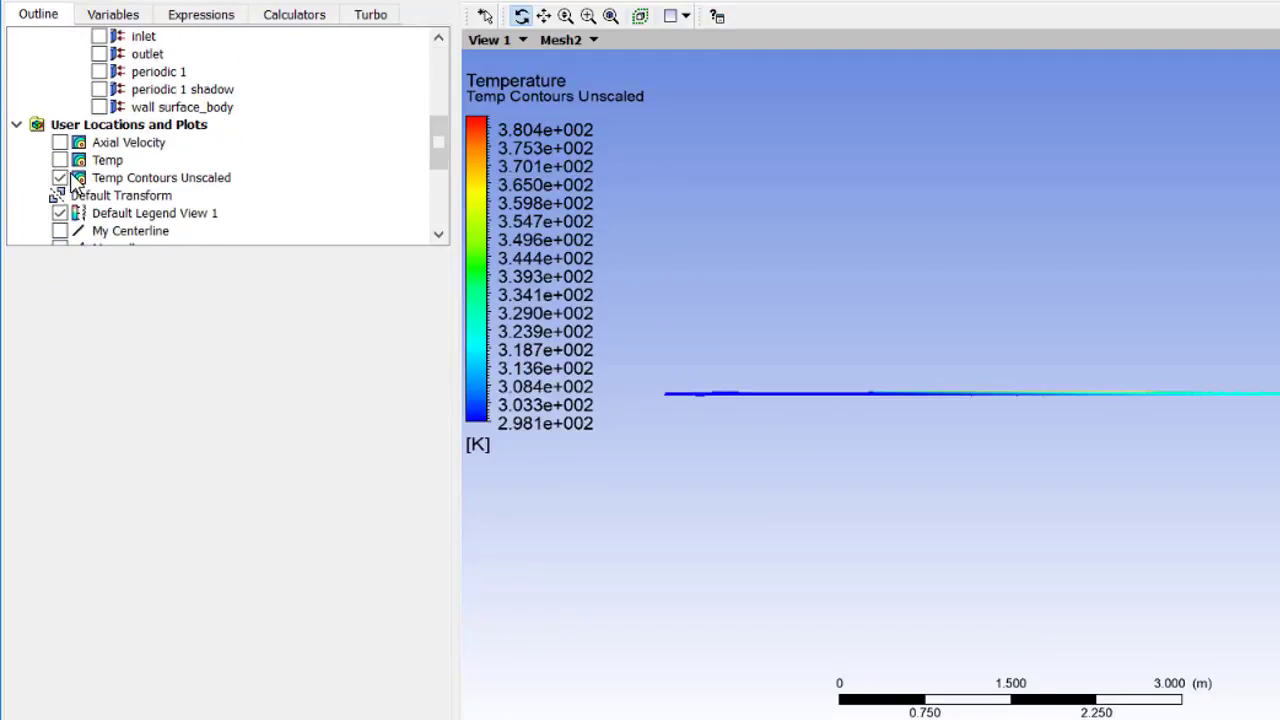
pyautogui.click(59, 177)
pyautogui.click(59, 160)
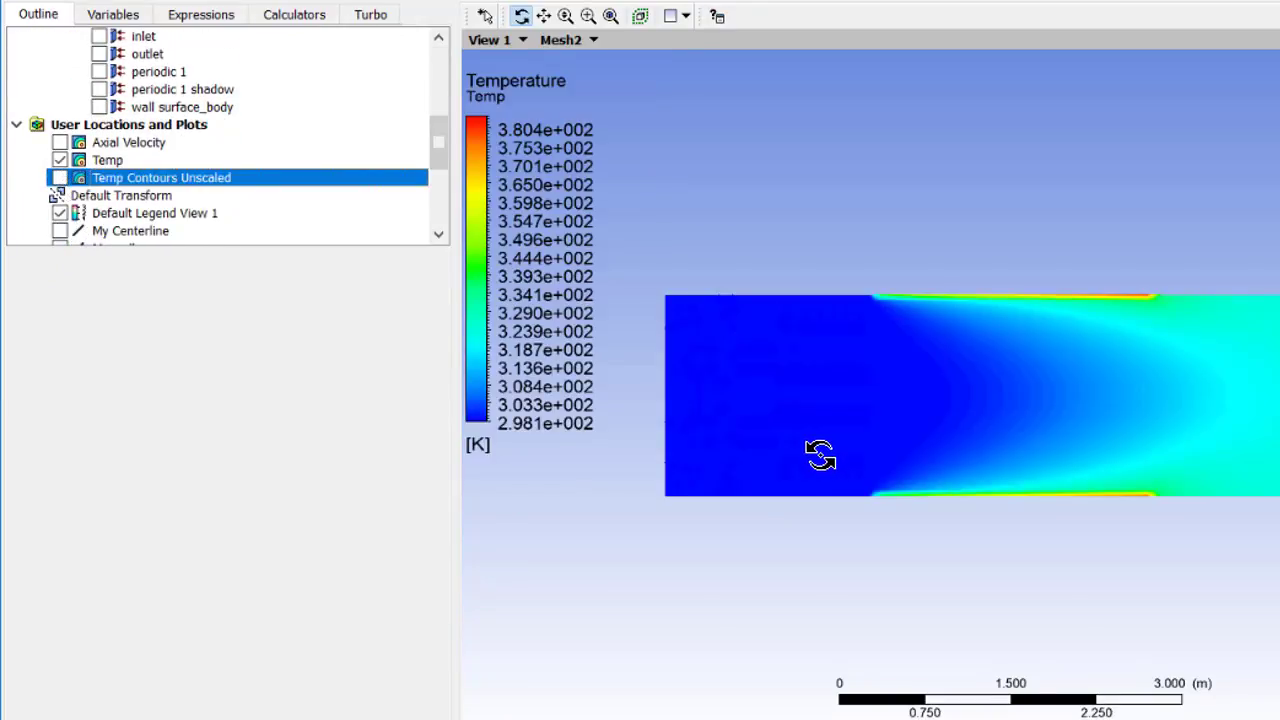
# Step: Split the viewer into two stacked synchronized viewports, both reset to the front view
pyautogui.click(686, 20)
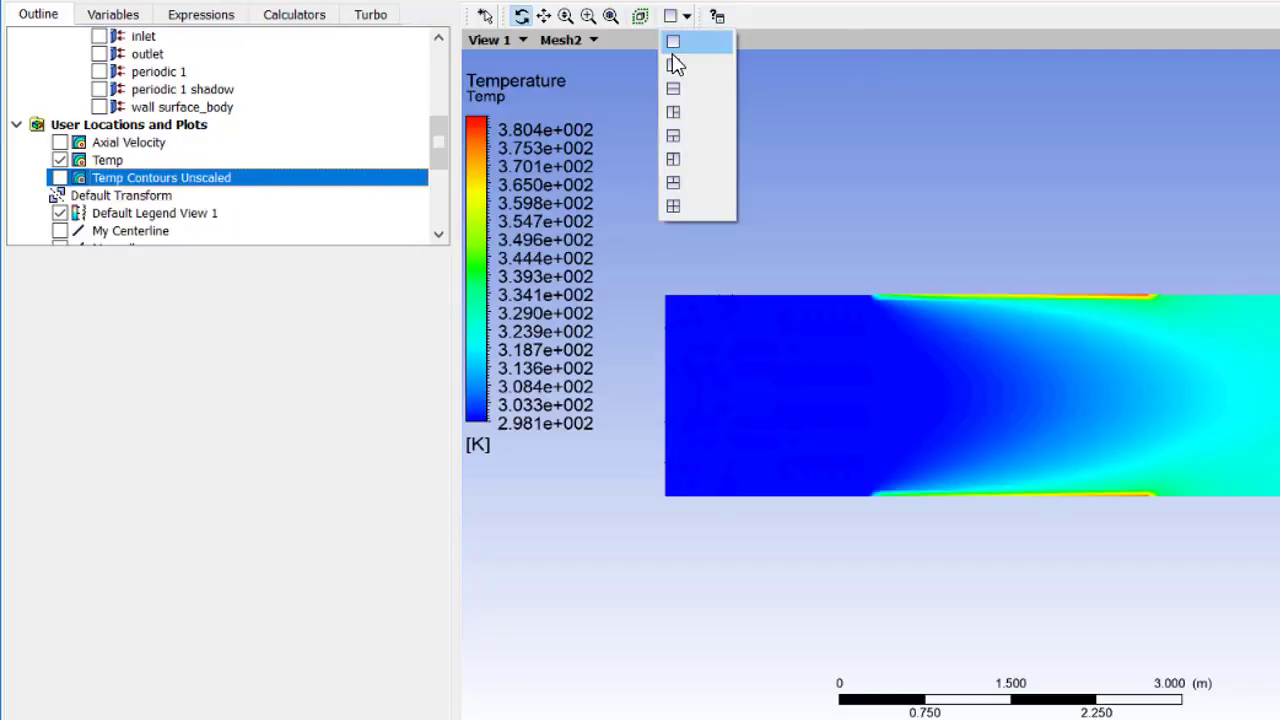
pyautogui.click(672, 86)
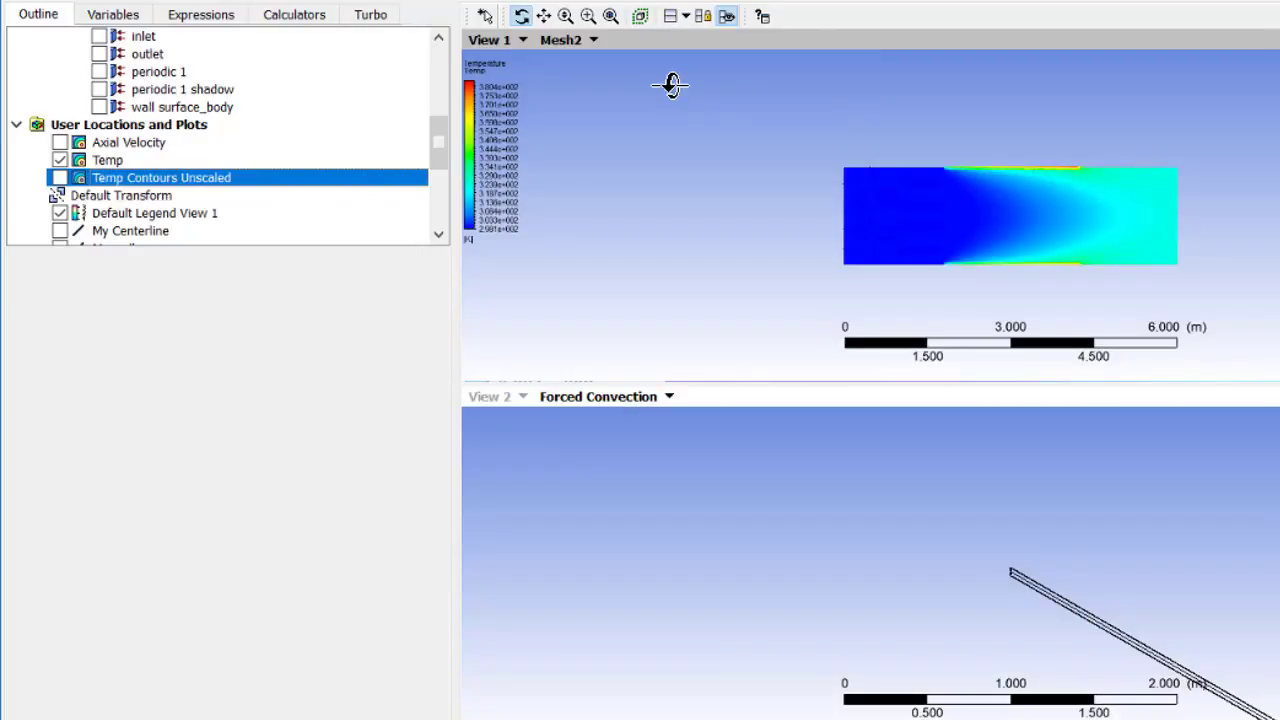
pyautogui.click(727, 20)
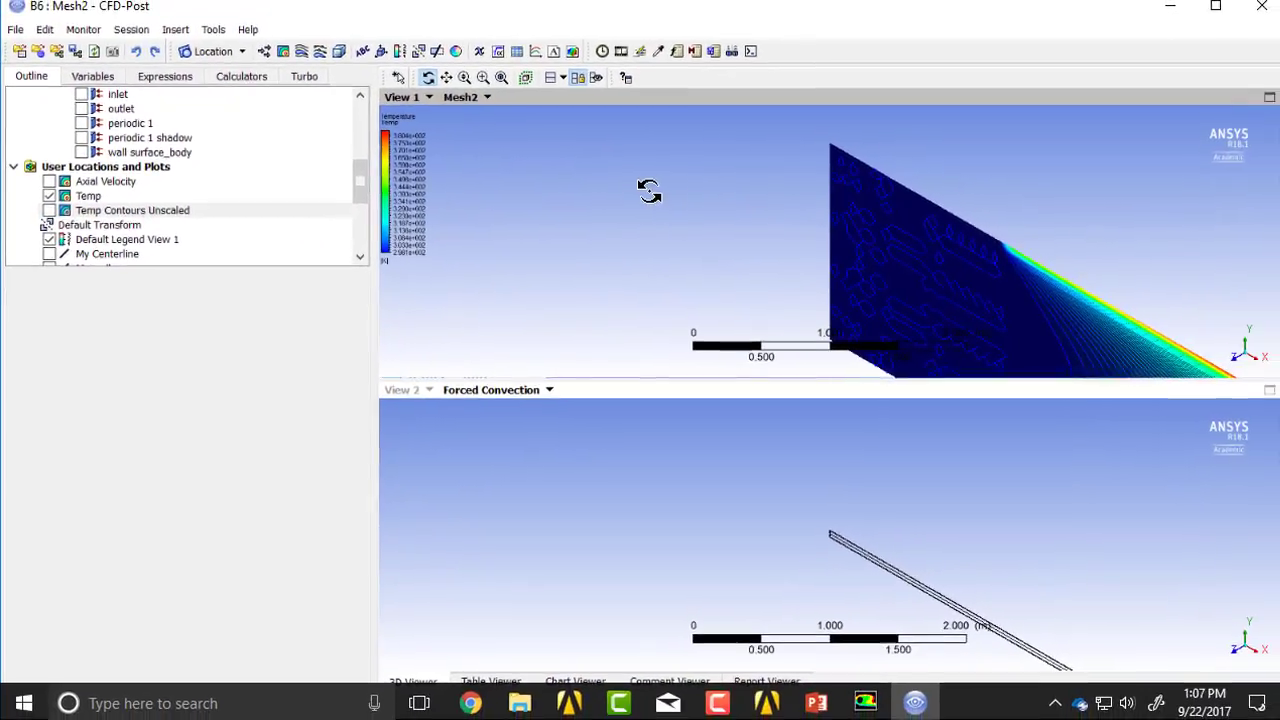
pyautogui.press('z')
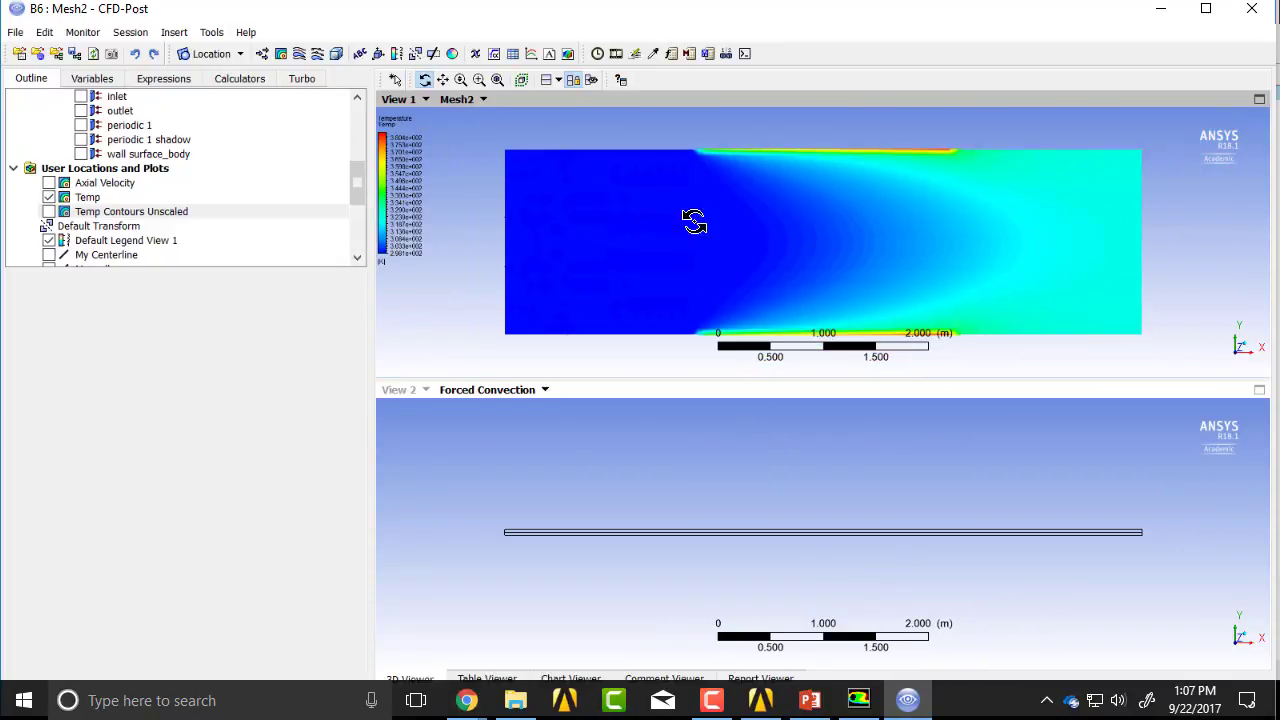
# Step: Show the Temp contour in the Forced Convection viewport too
pyautogui.click(650, 490)
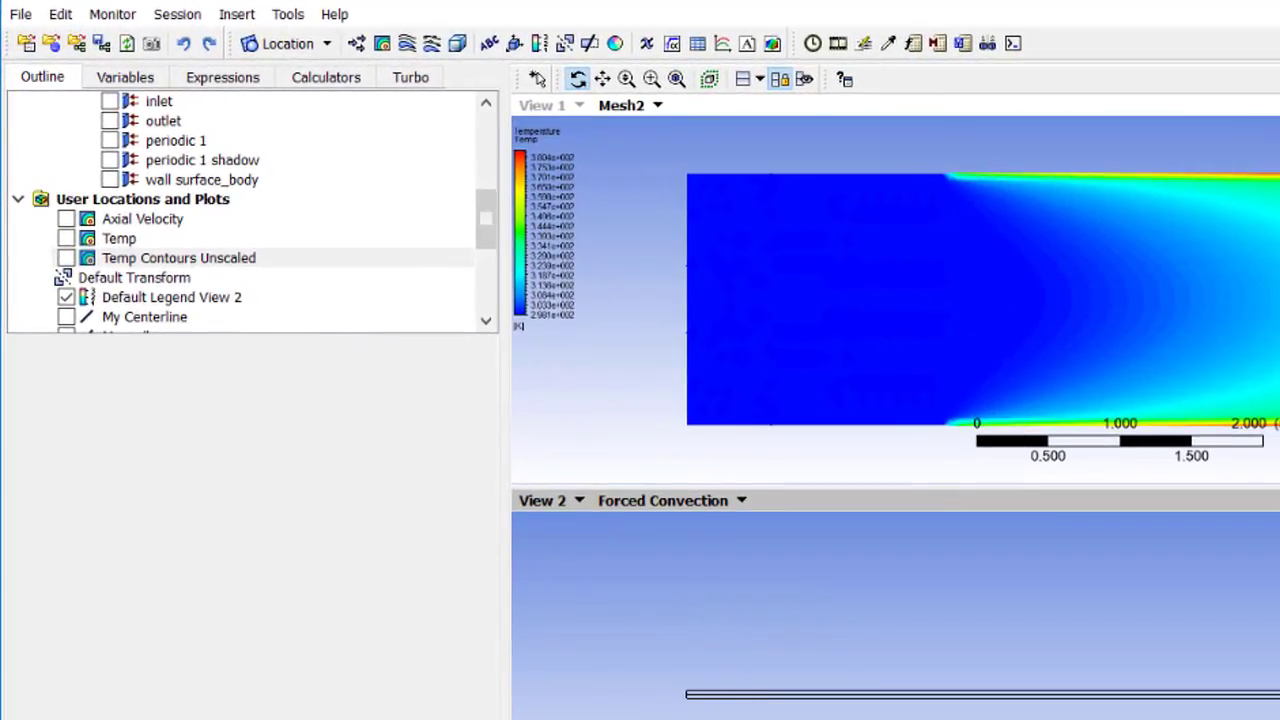
pyautogui.click(66, 239)
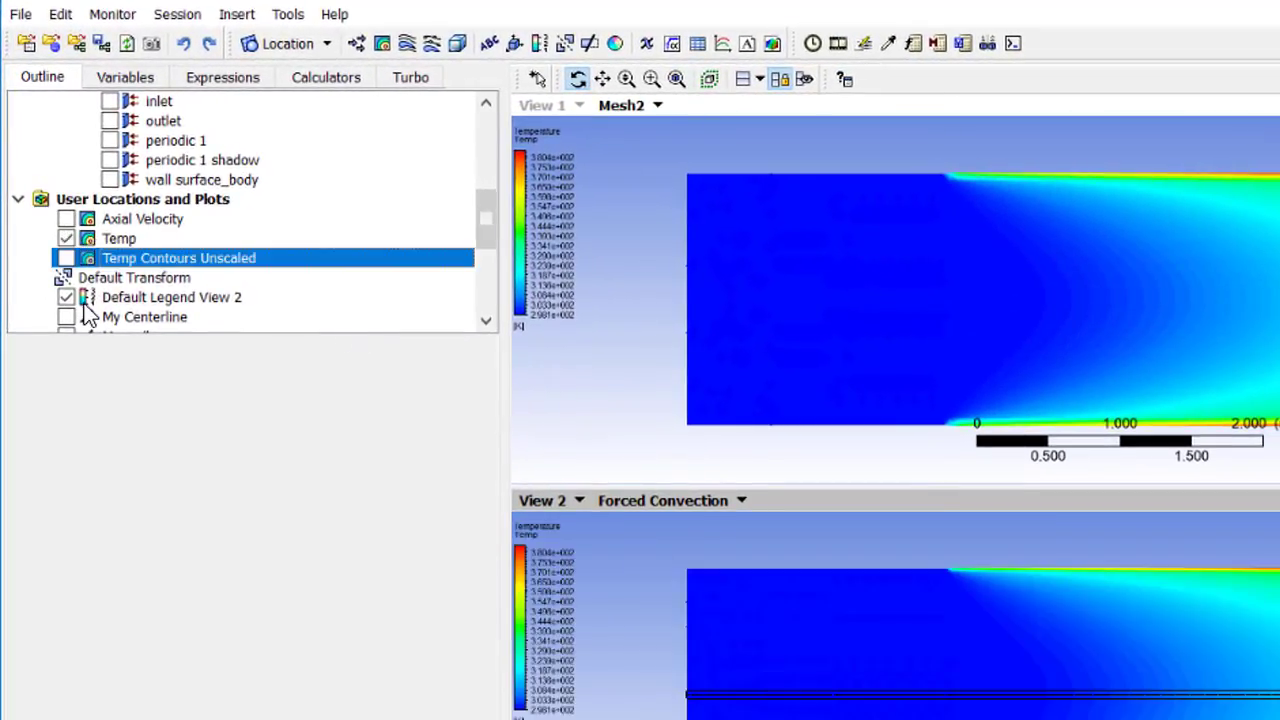
pyautogui.scroll(-2, 199, 280)
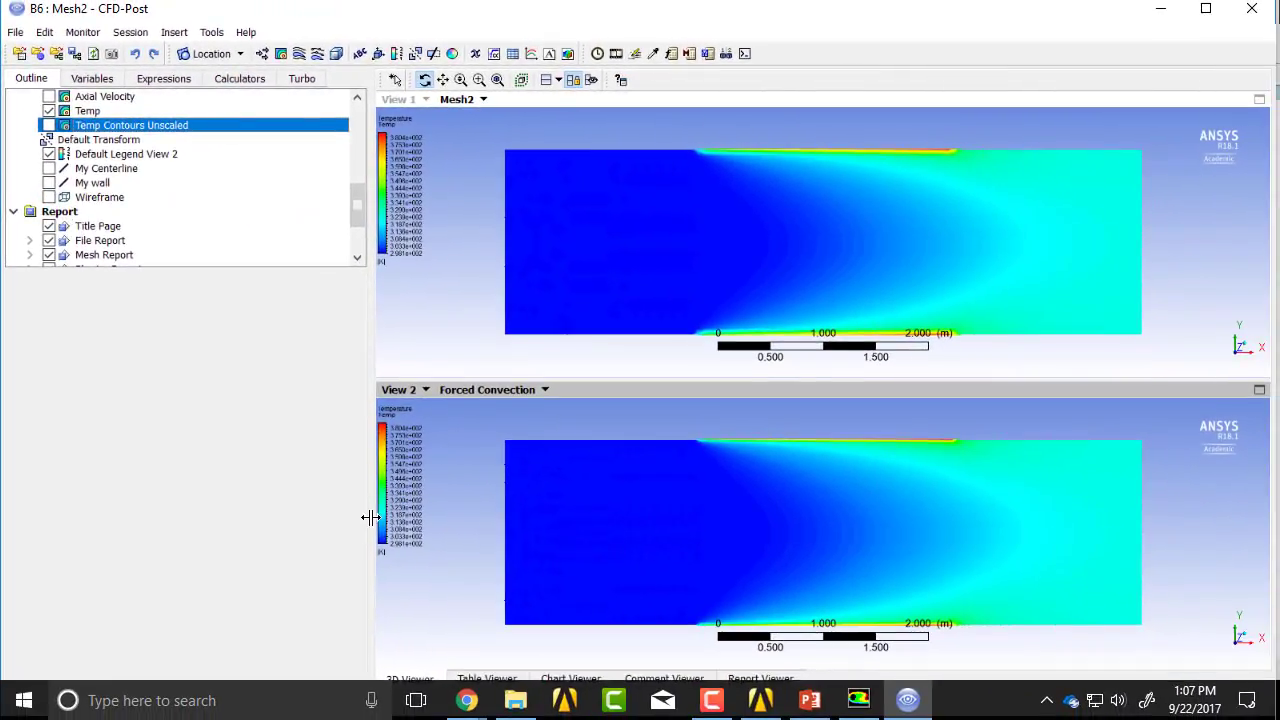
# Step: Activate the Mesh2 view and zoom both synchronized views out to the whole pipe
pyautogui.click(566, 296)
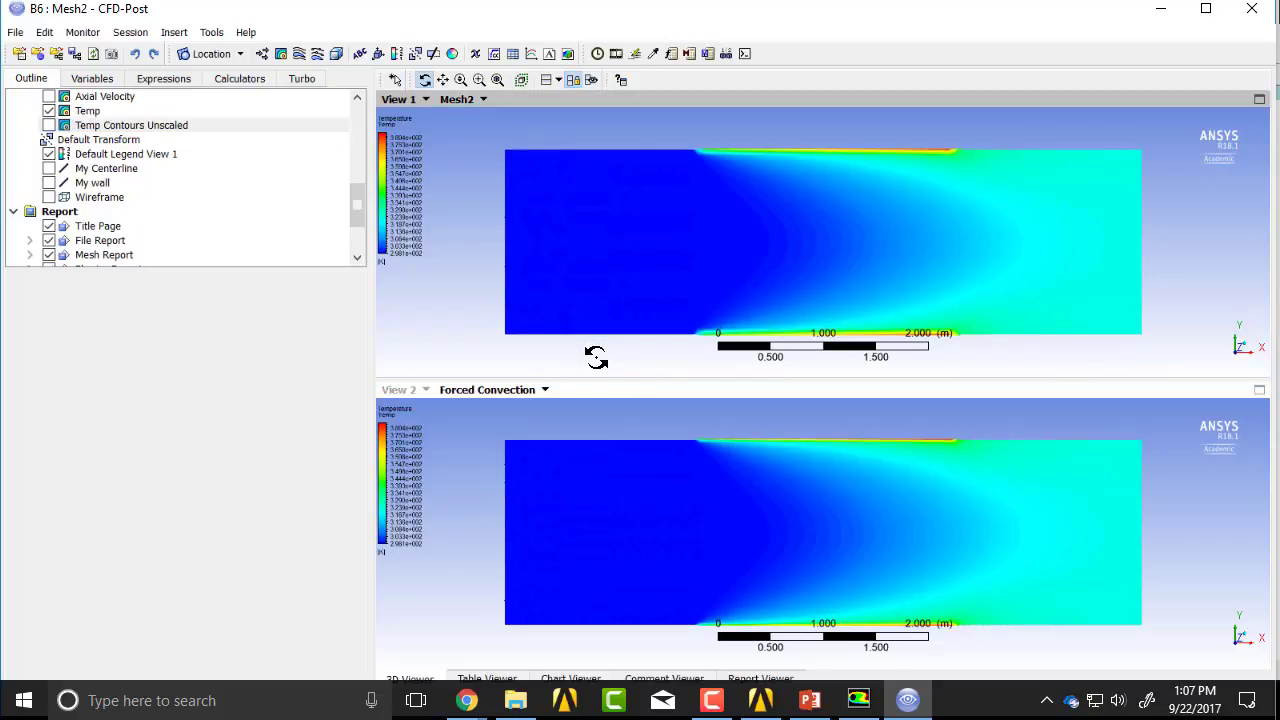
pyautogui.scroll(-1, 596, 357)
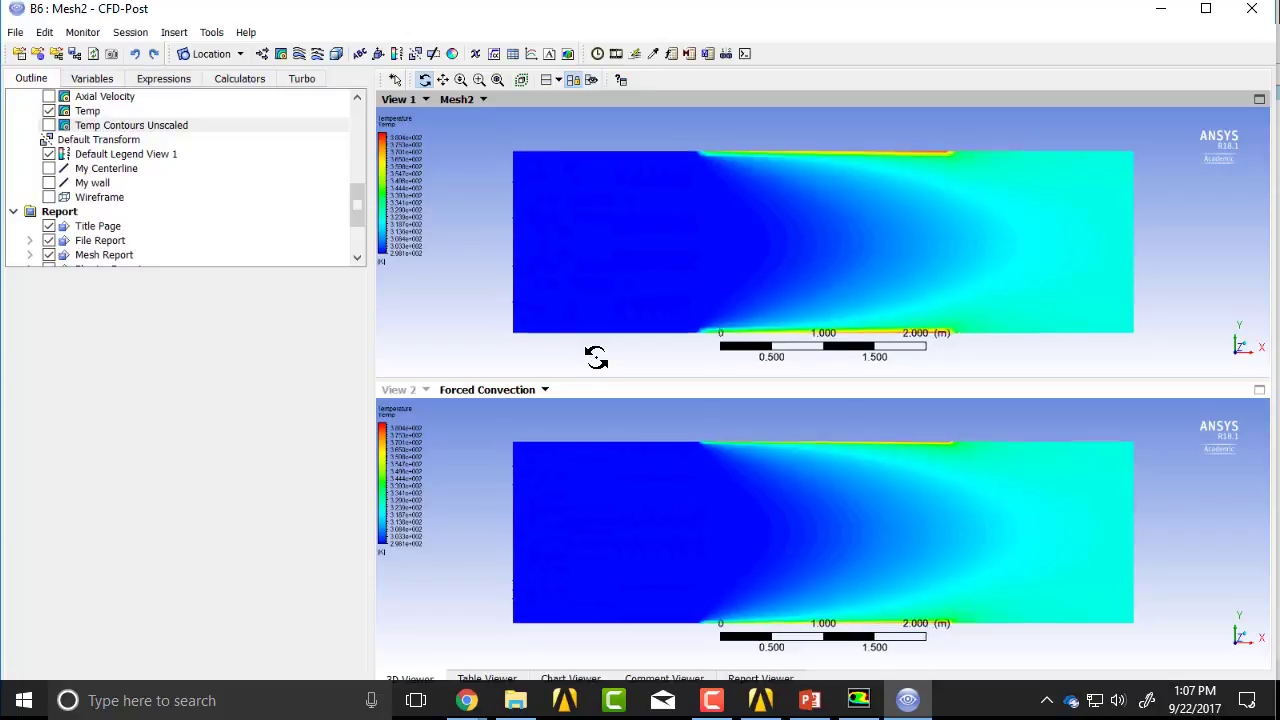
pyautogui.scroll(-1, 596, 357)
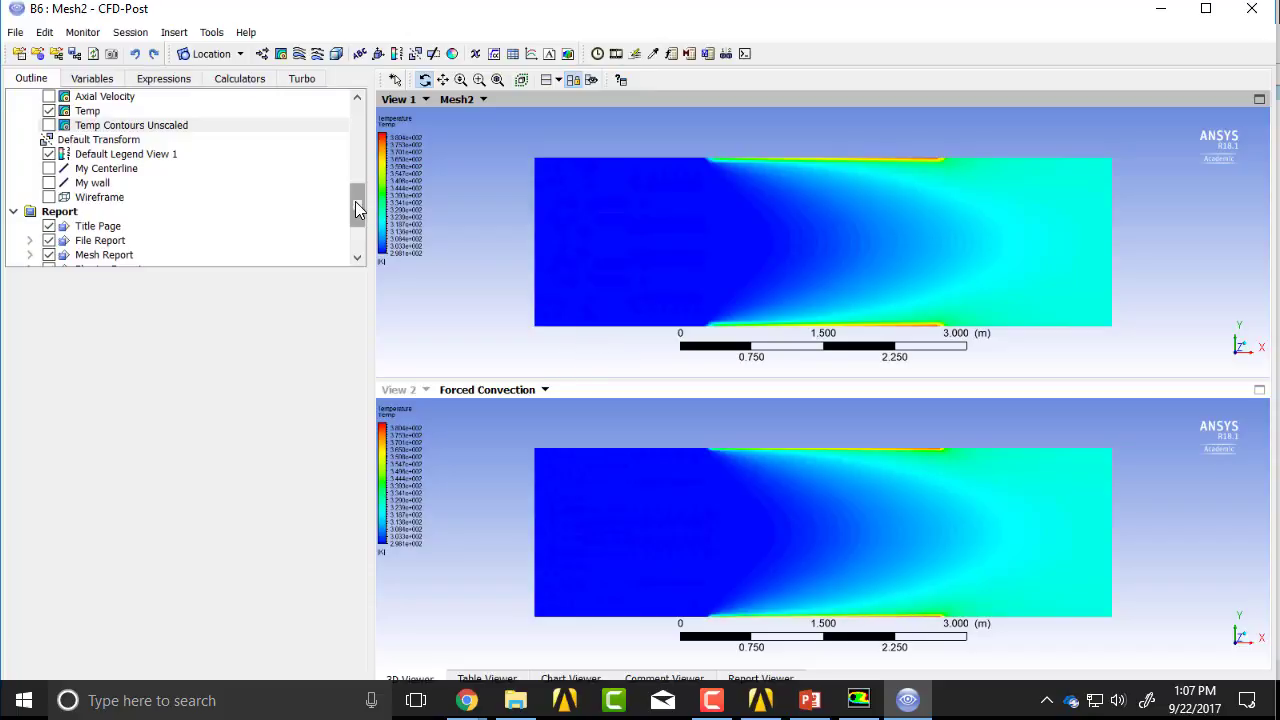
pyautogui.moveTo(356, 217); pyautogui.dragTo(357, 229)
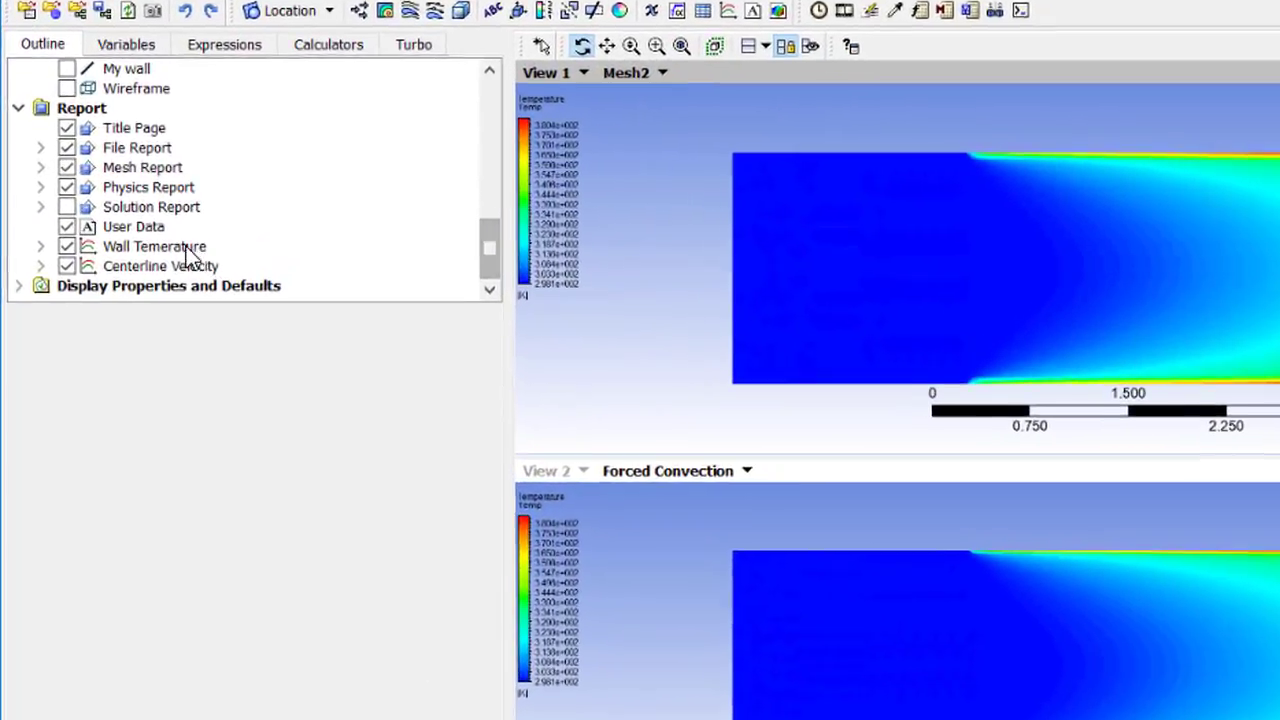
# Step: Display the Wall Temerature chart, then the Centerline Velocity comparison chart
pyautogui.click(150, 225)
pyautogui.doubleClick(198, 252)
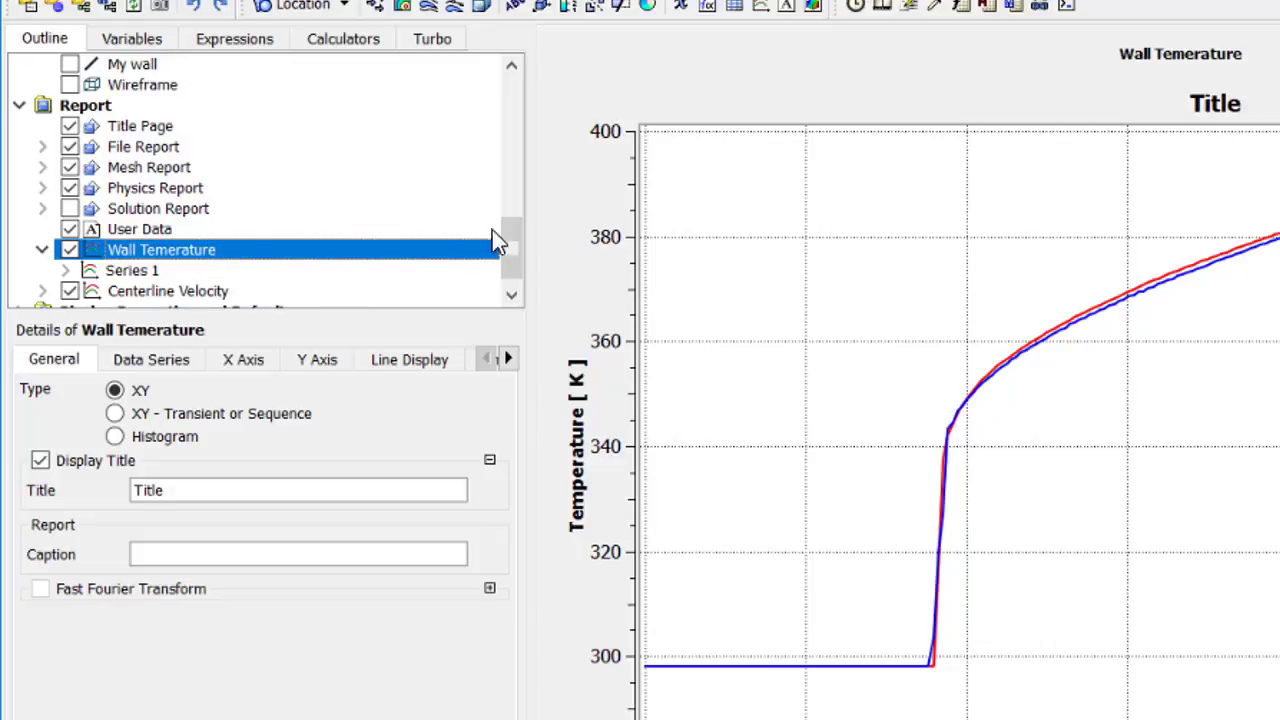
pyautogui.scroll(-1, 512, 250)
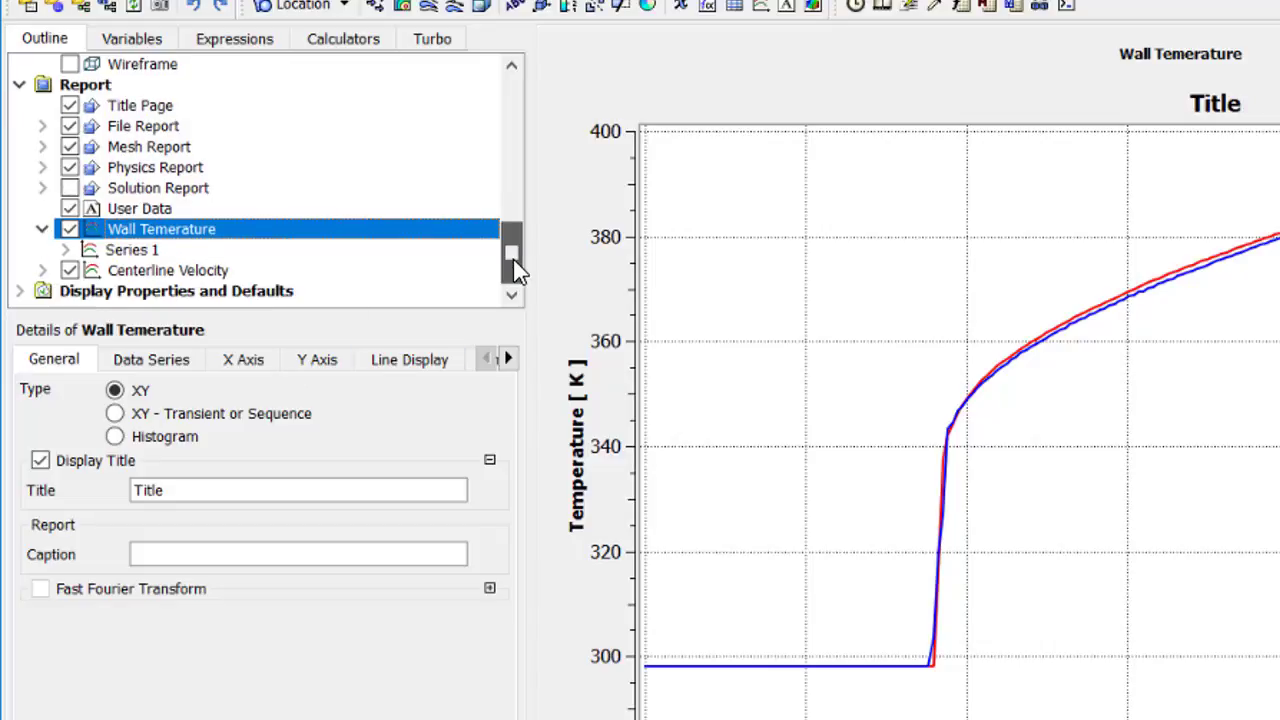
pyautogui.doubleClick(190, 272)
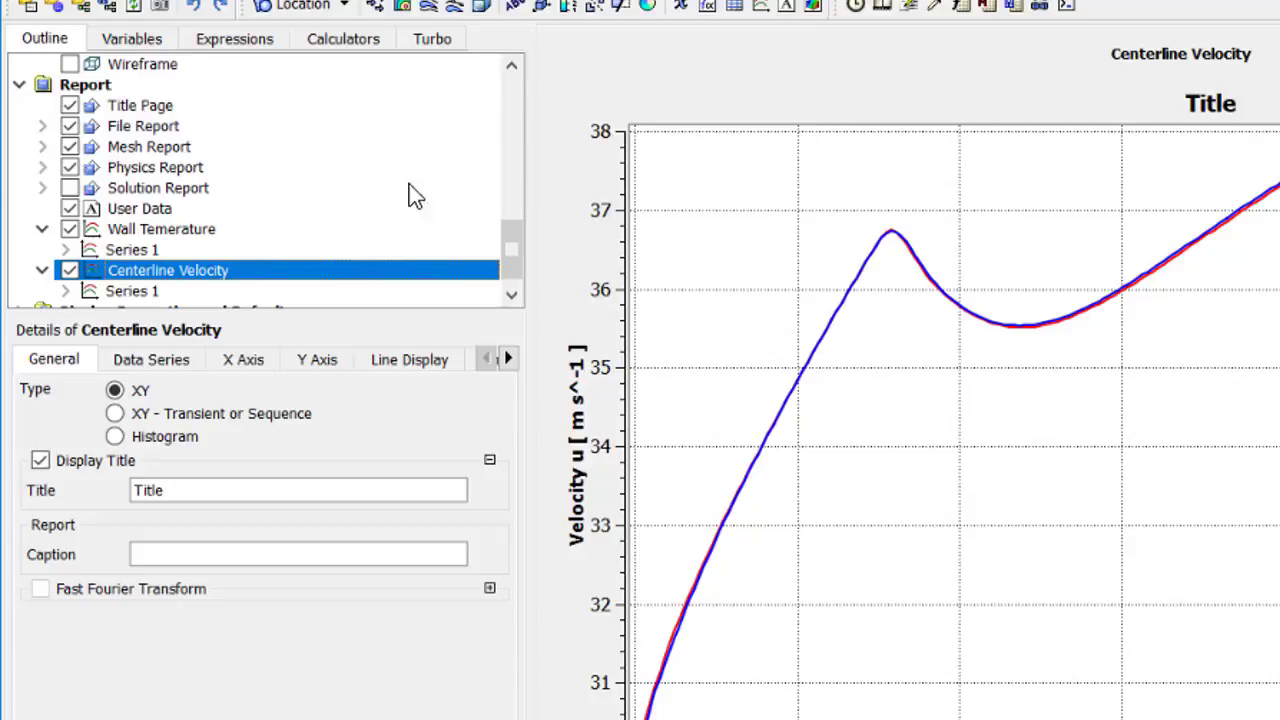
# Step: Duplicate the Wall Temerature chart as a new chart named My Wall Shear
pyautogui.click(163, 232)
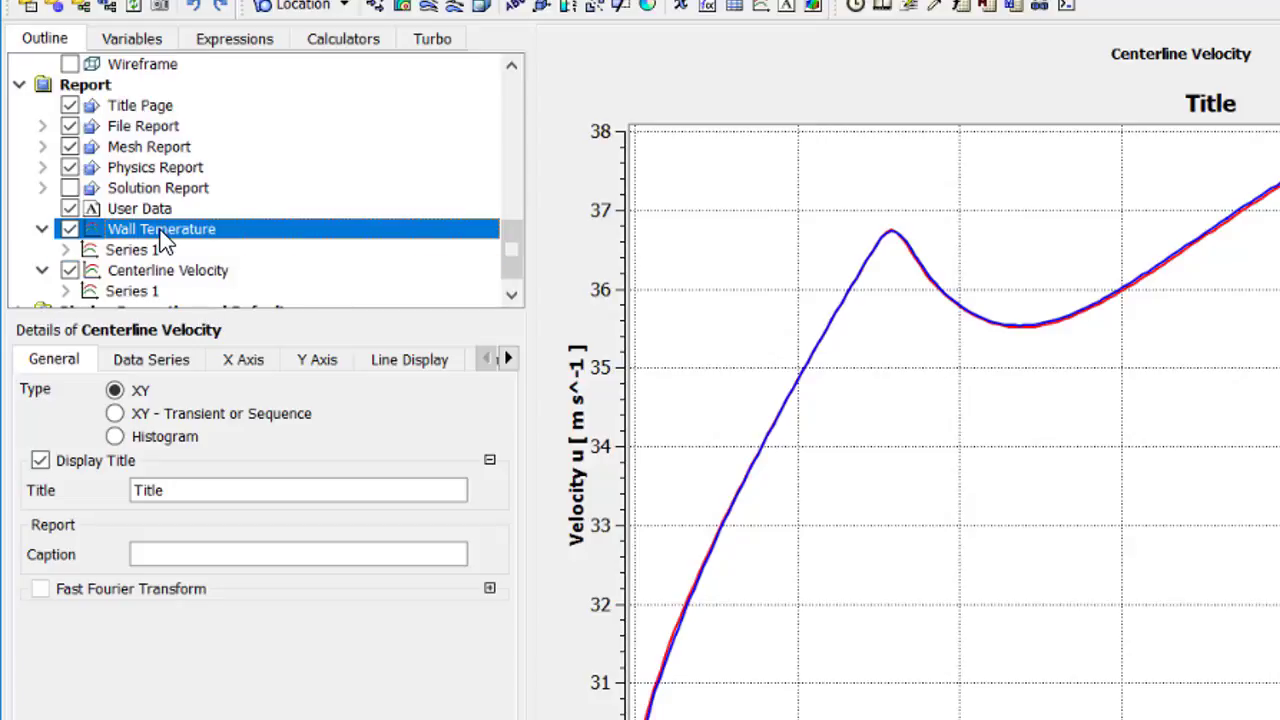
pyautogui.rightClick(161, 230)
pyautogui.click(240, 572)
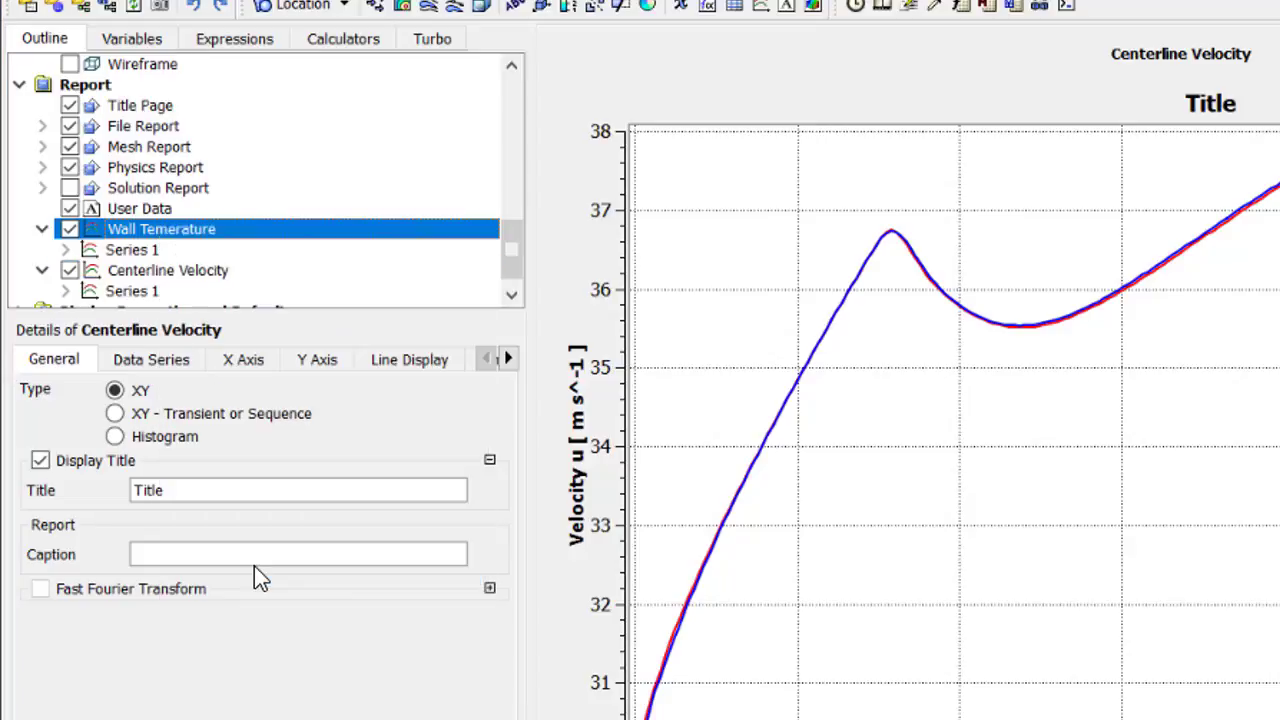
pyautogui.write('Wall Shear')
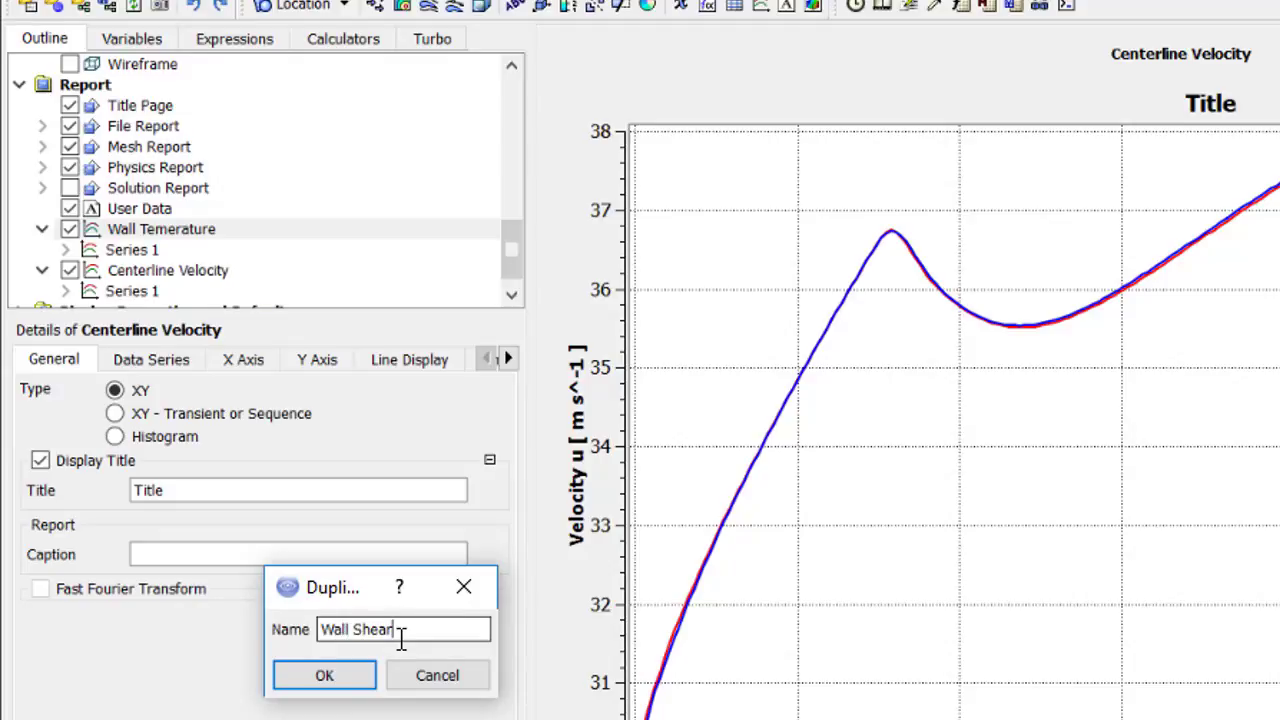
pyautogui.press('Return')
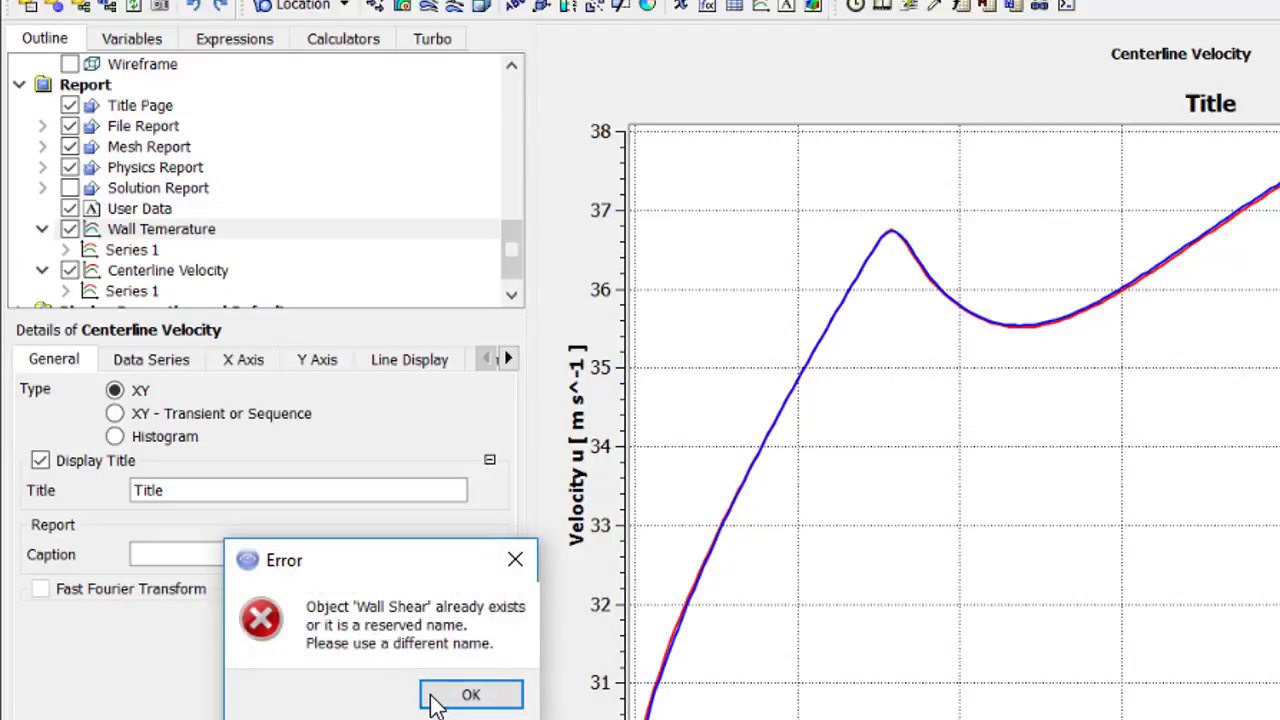
pyautogui.click(440, 694)
pyautogui.write('M')
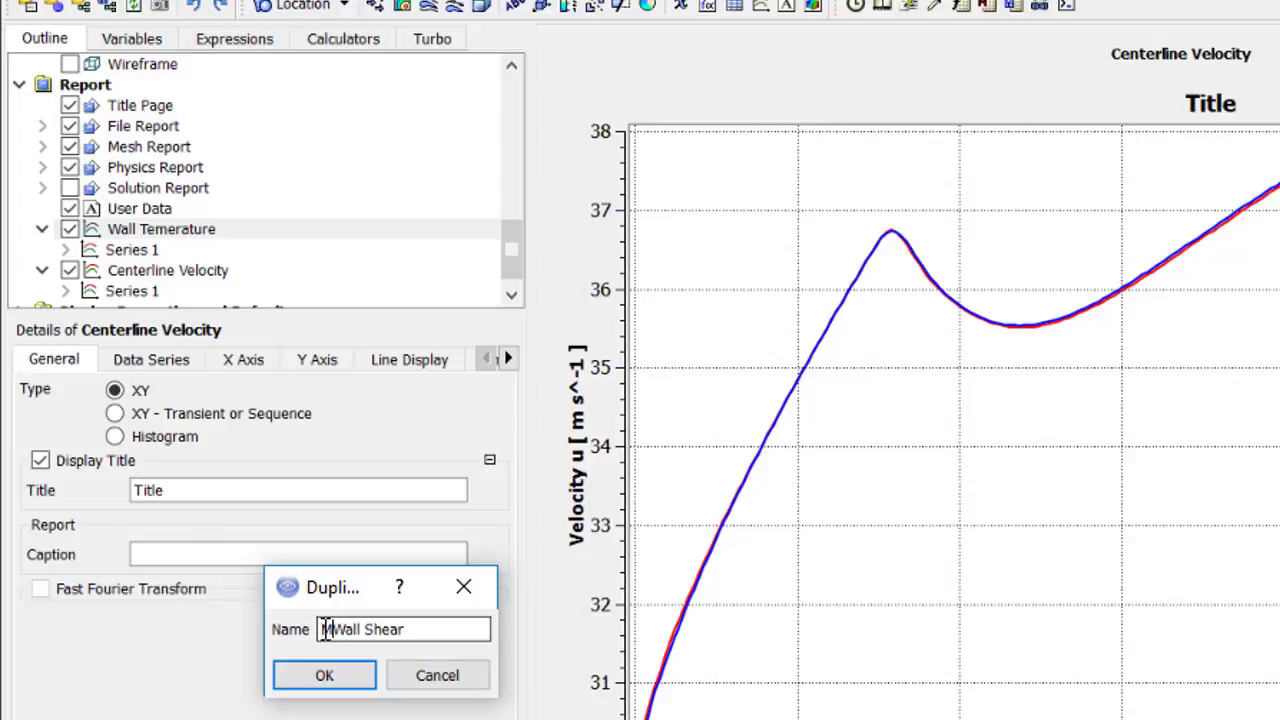
pyautogui.write('y')
pyautogui.click(324, 674)
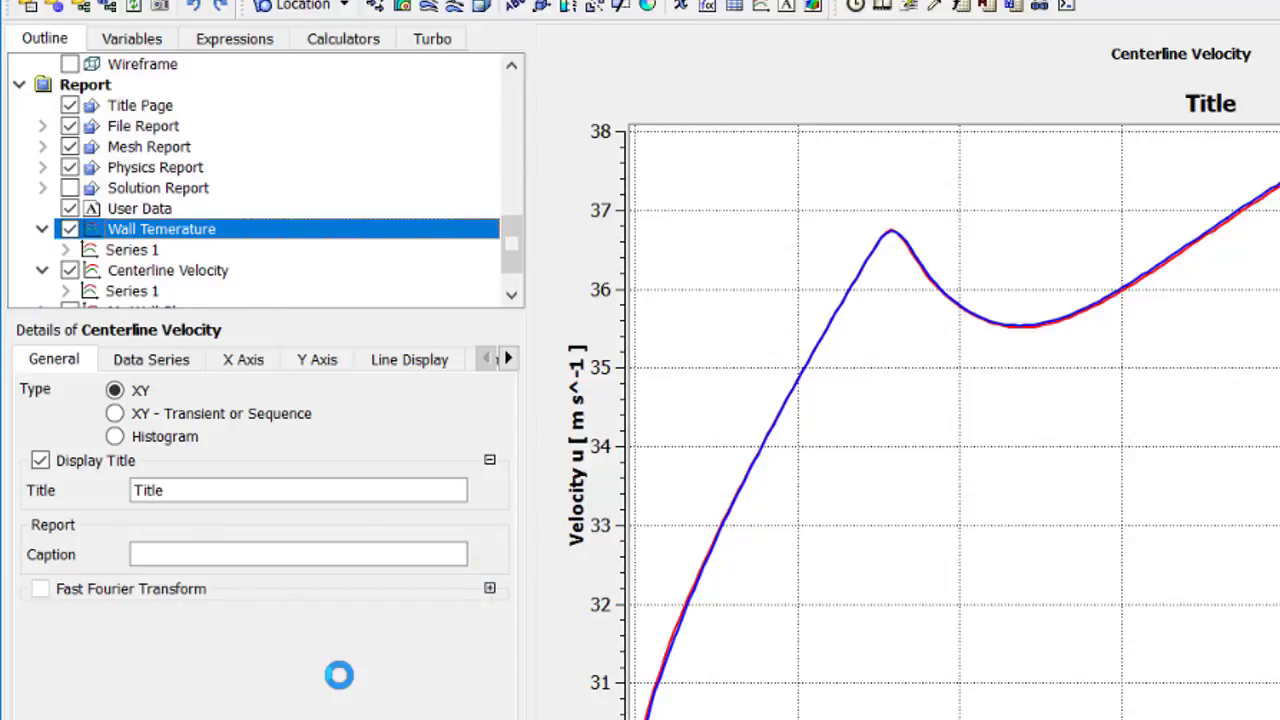
# Step: Set the My Wall Shear chart's Y-axis variable to Wall Shear X and apply
pyautogui.click(178, 272)
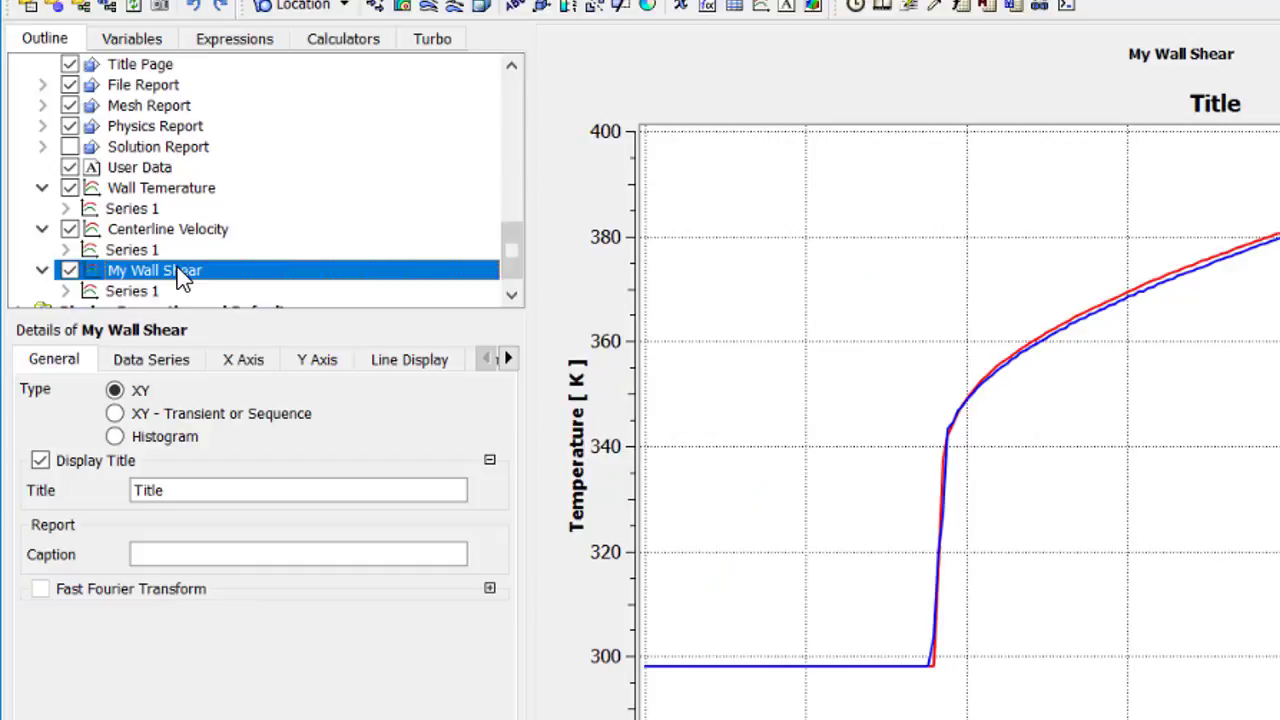
pyautogui.click(310, 360)
pyautogui.click(293, 430)
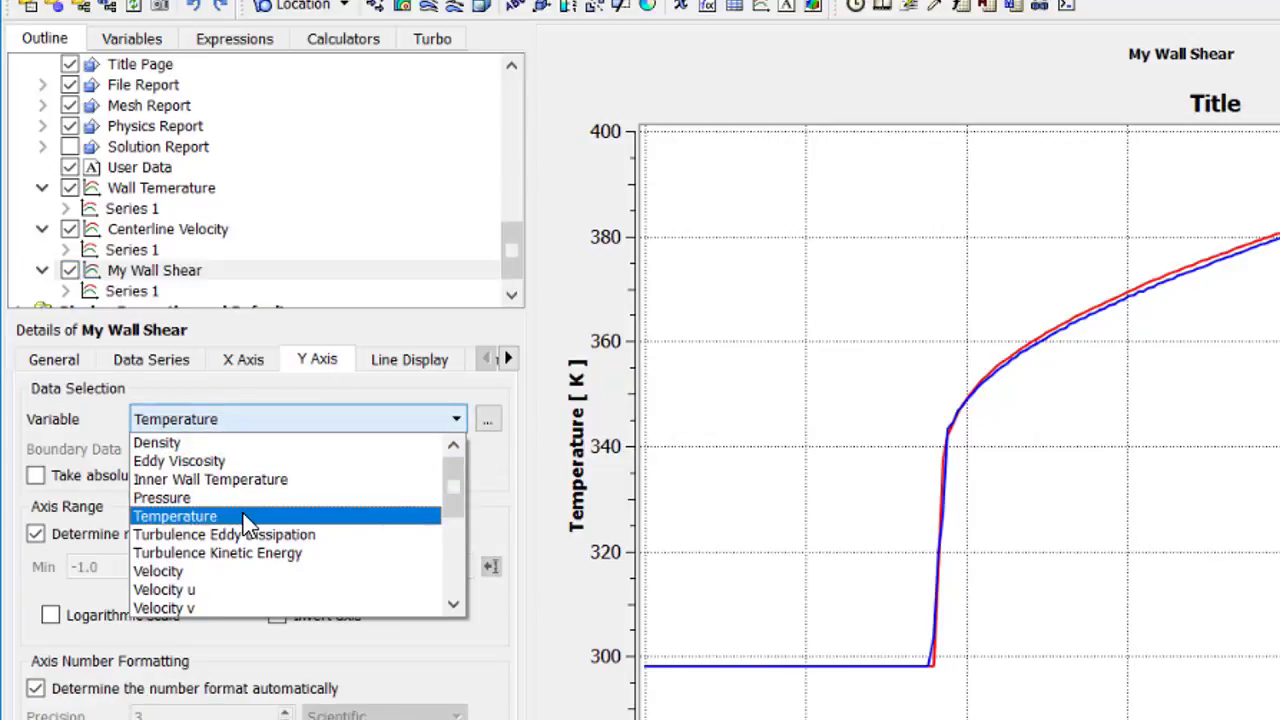
pyautogui.scroll(-1, 251, 523)
pyautogui.scroll(-2, 297, 457)
pyautogui.scroll(-1, 193, 553)
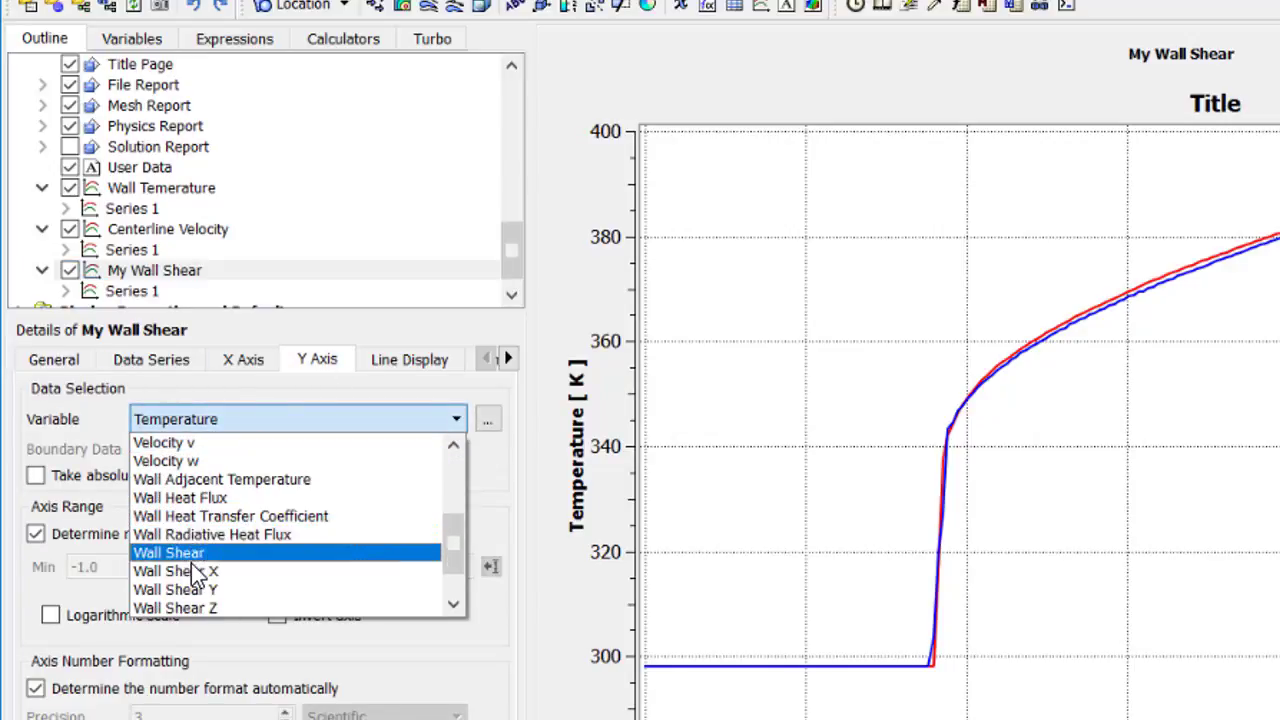
pyautogui.click(195, 572)
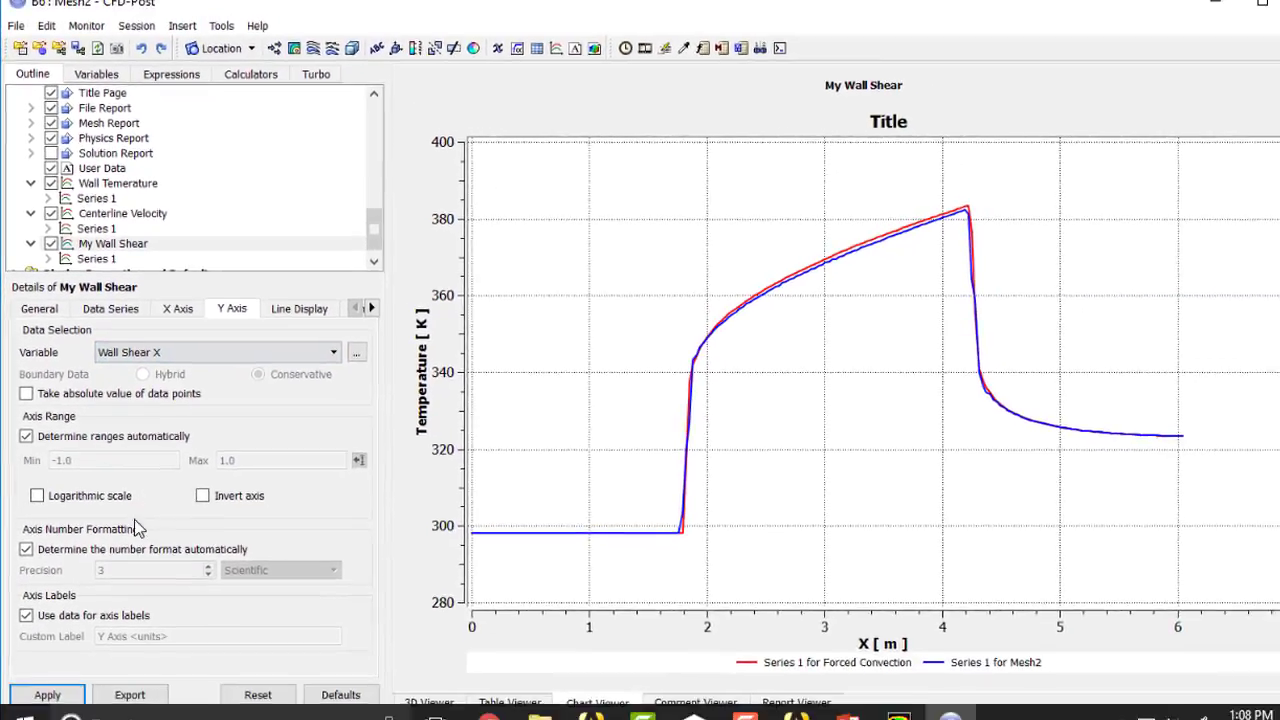
pyautogui.click(50, 671)
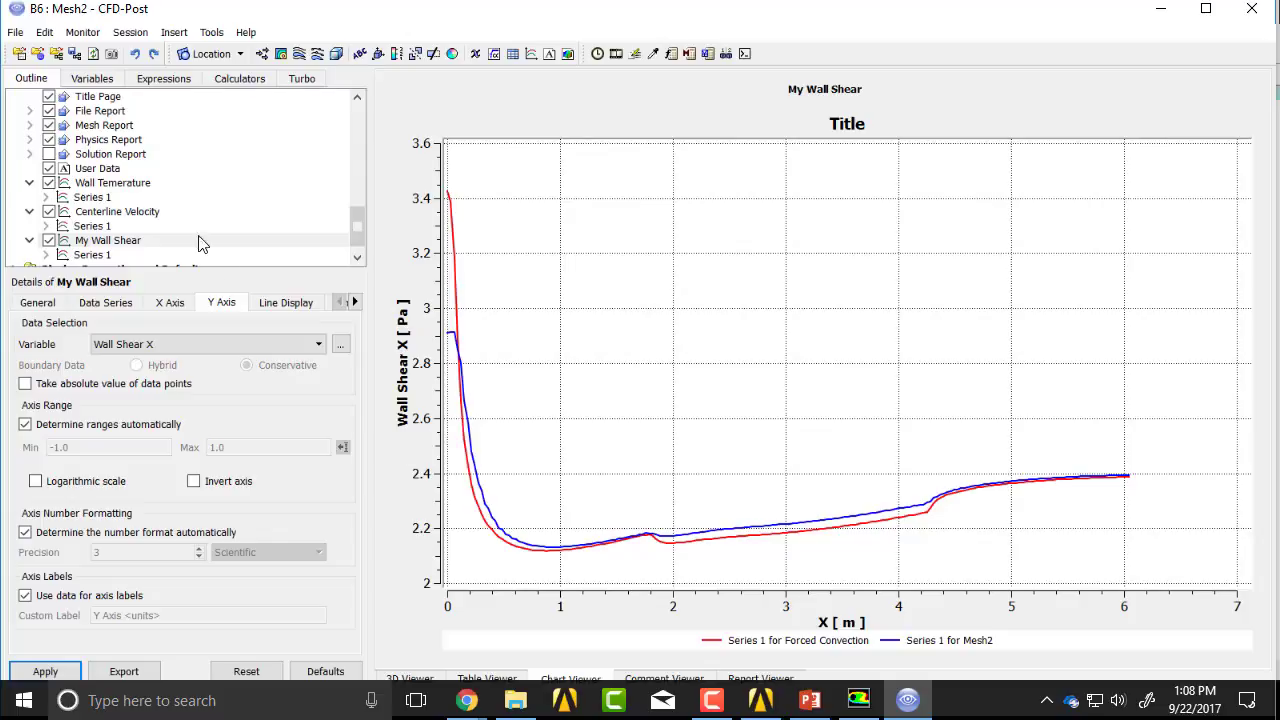
pyautogui.click(15, 32)
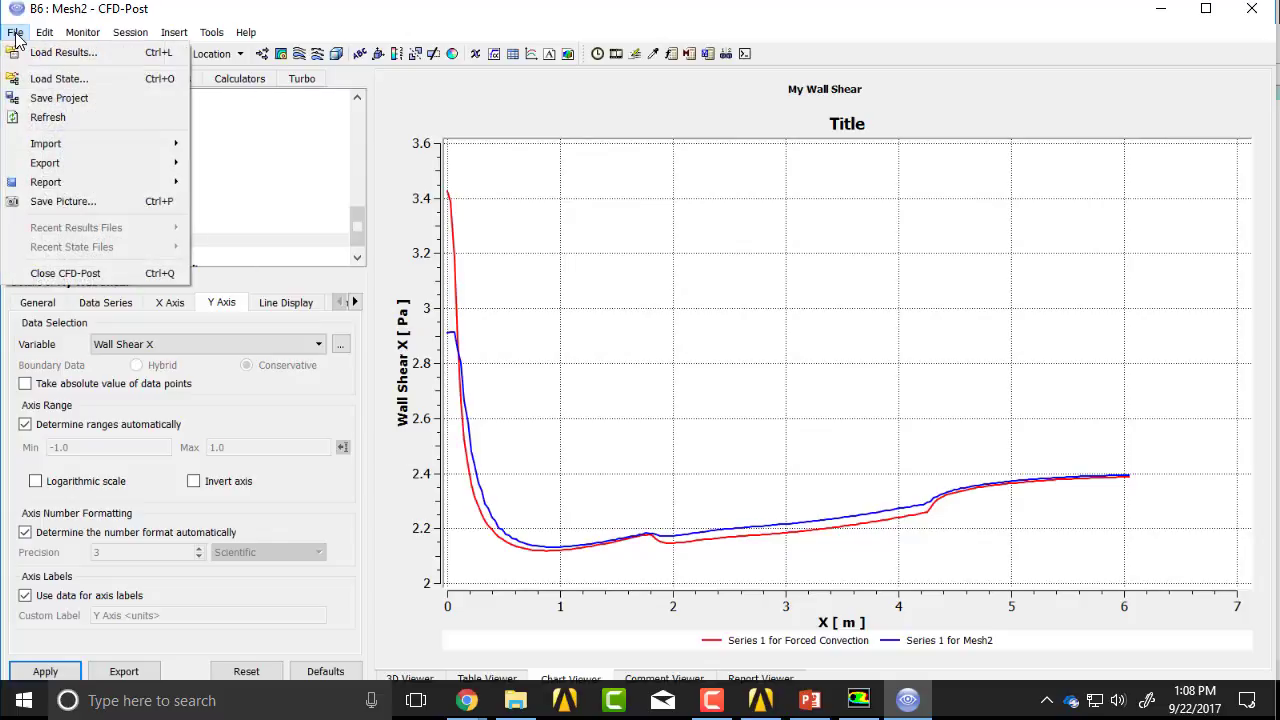
pyautogui.click(46, 98)
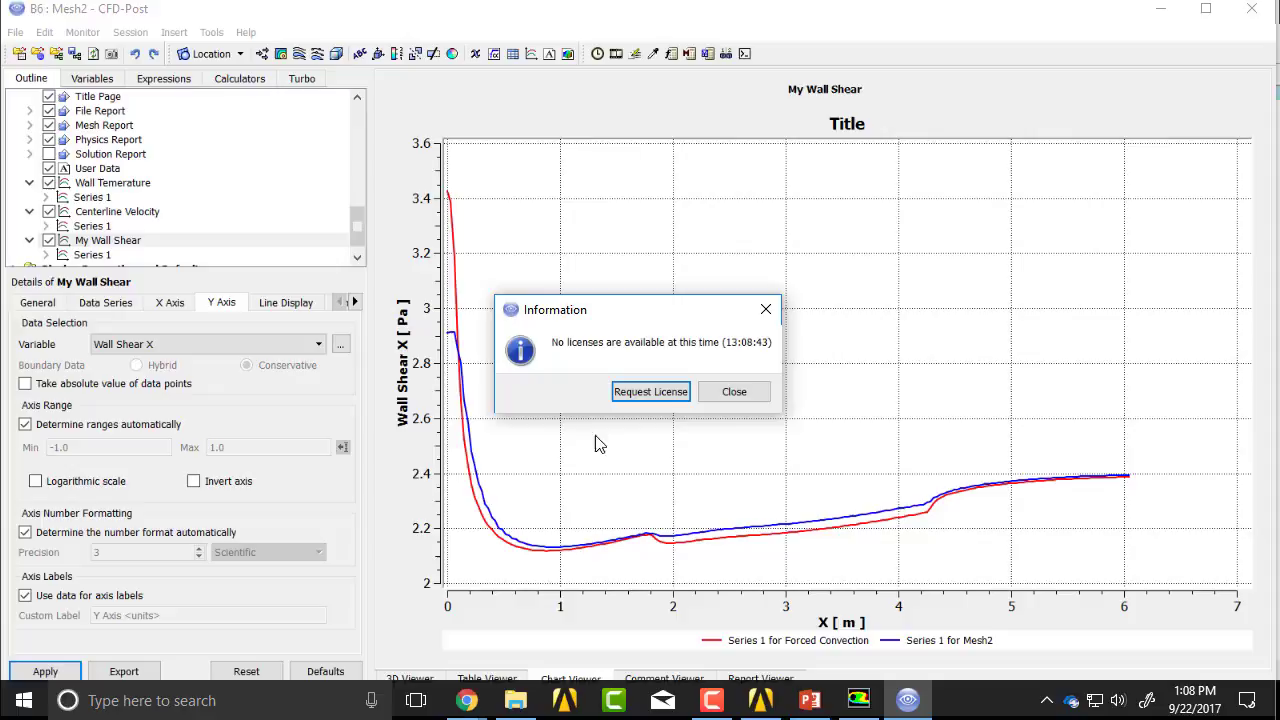
pyautogui.click(734, 391)
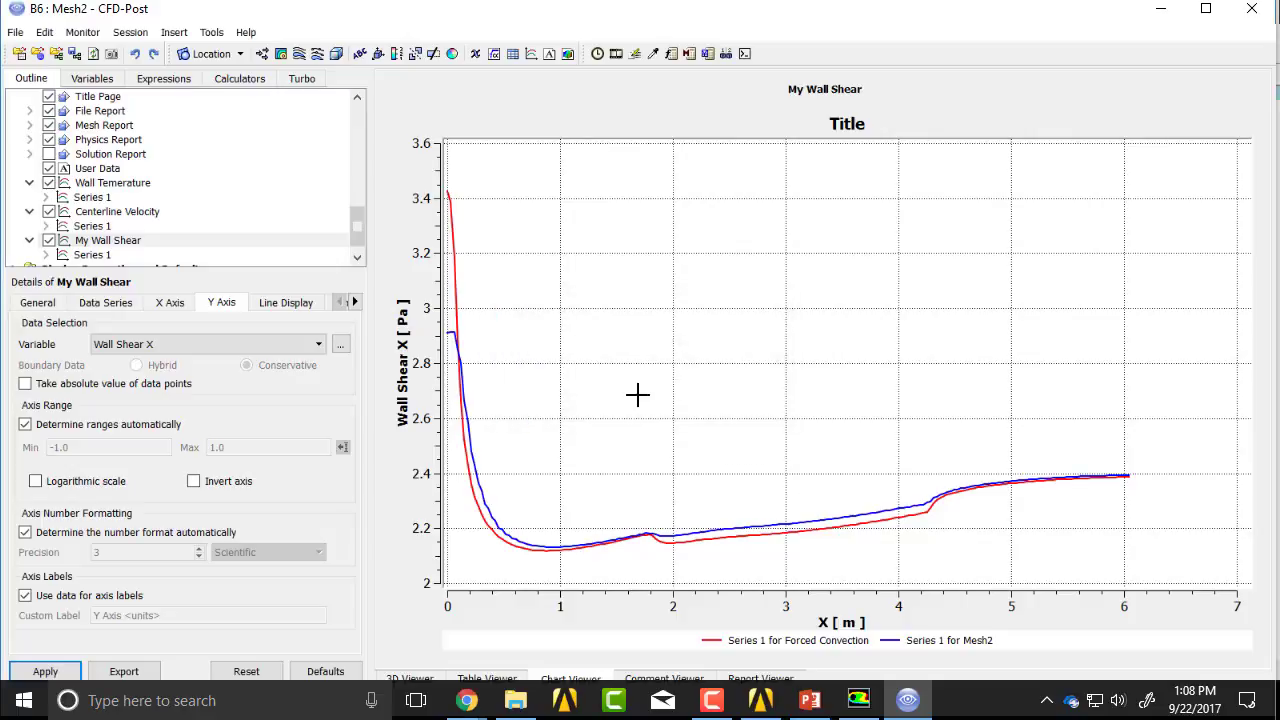
pyautogui.click(122, 676)
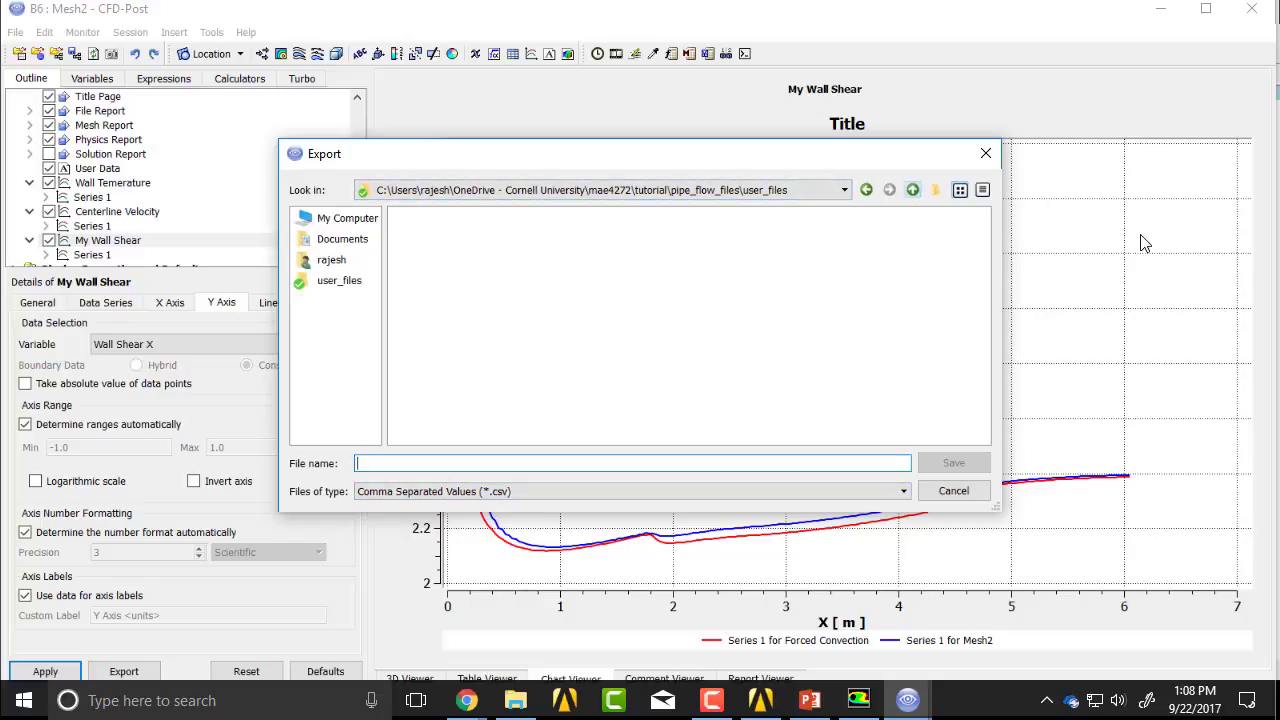
pyautogui.click(912, 189)
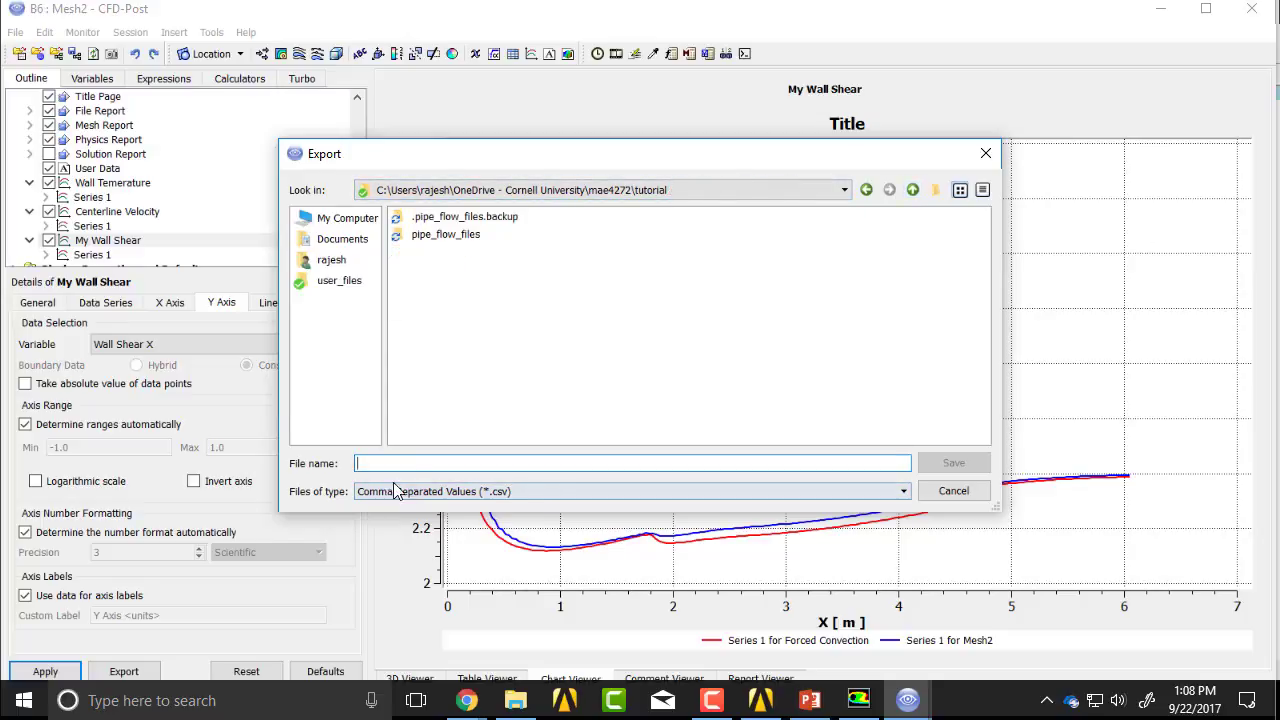
pyautogui.click(1203, 624)
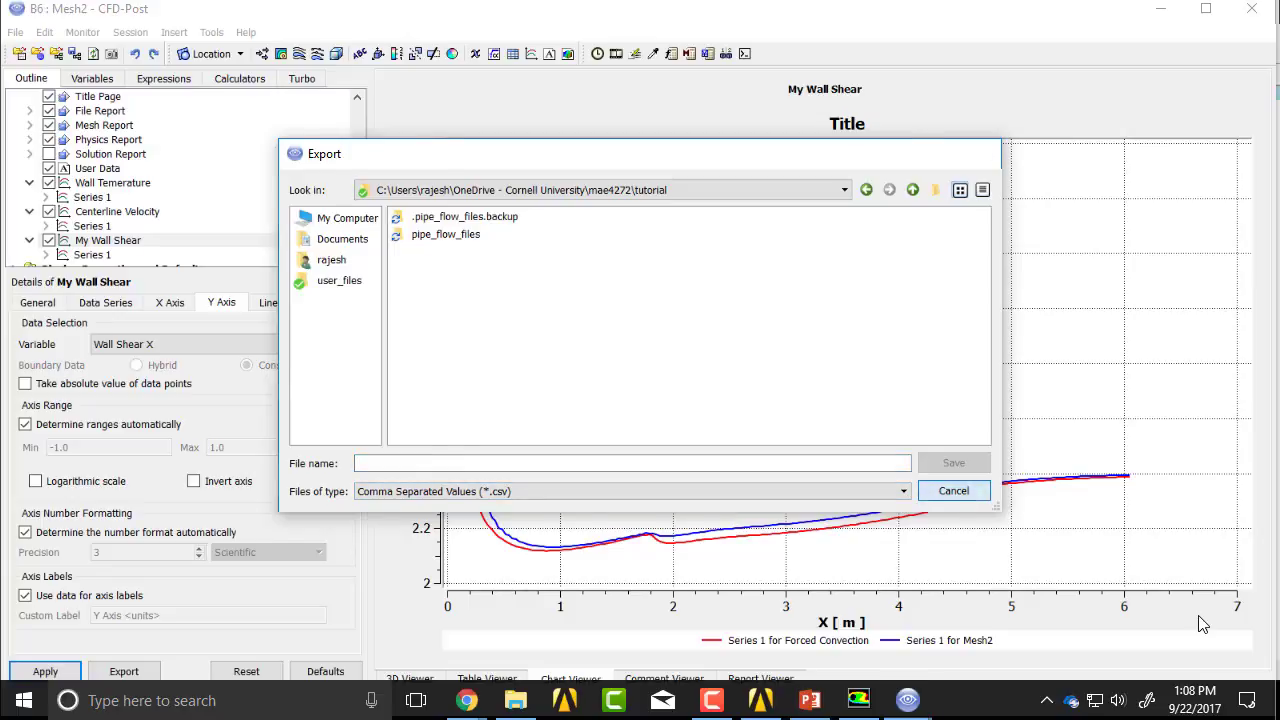
pyautogui.click(953, 490)
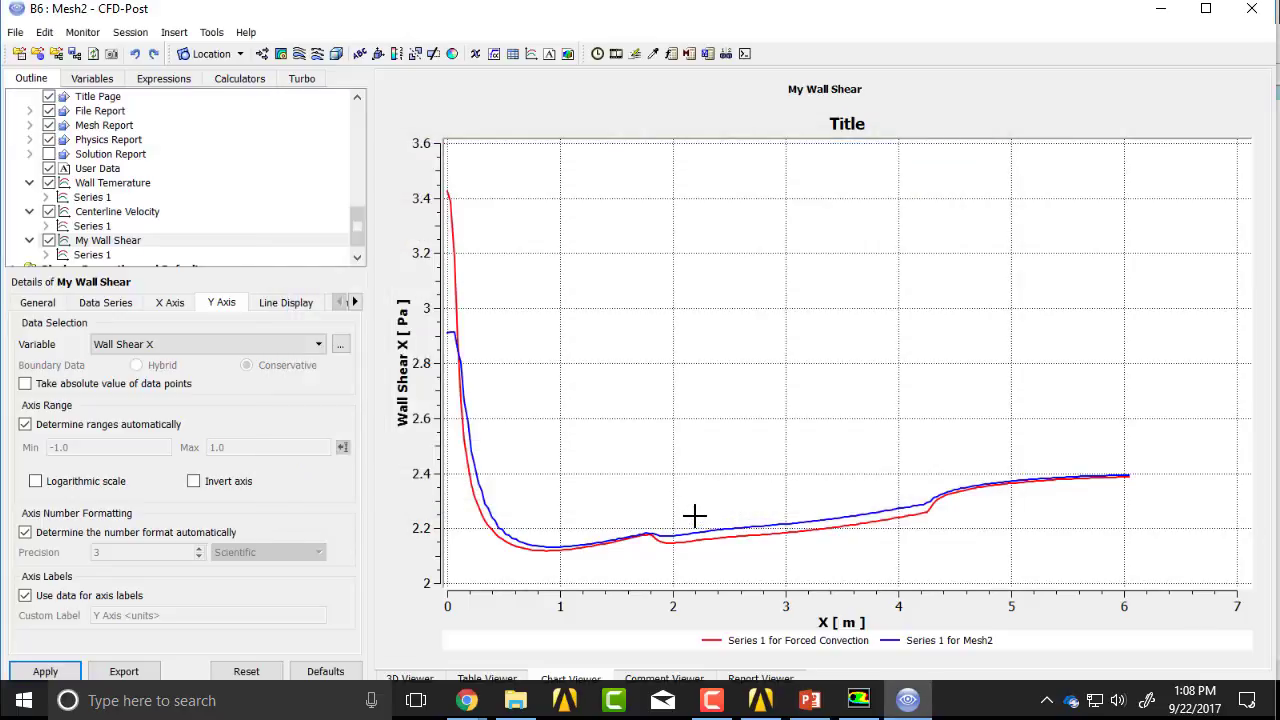